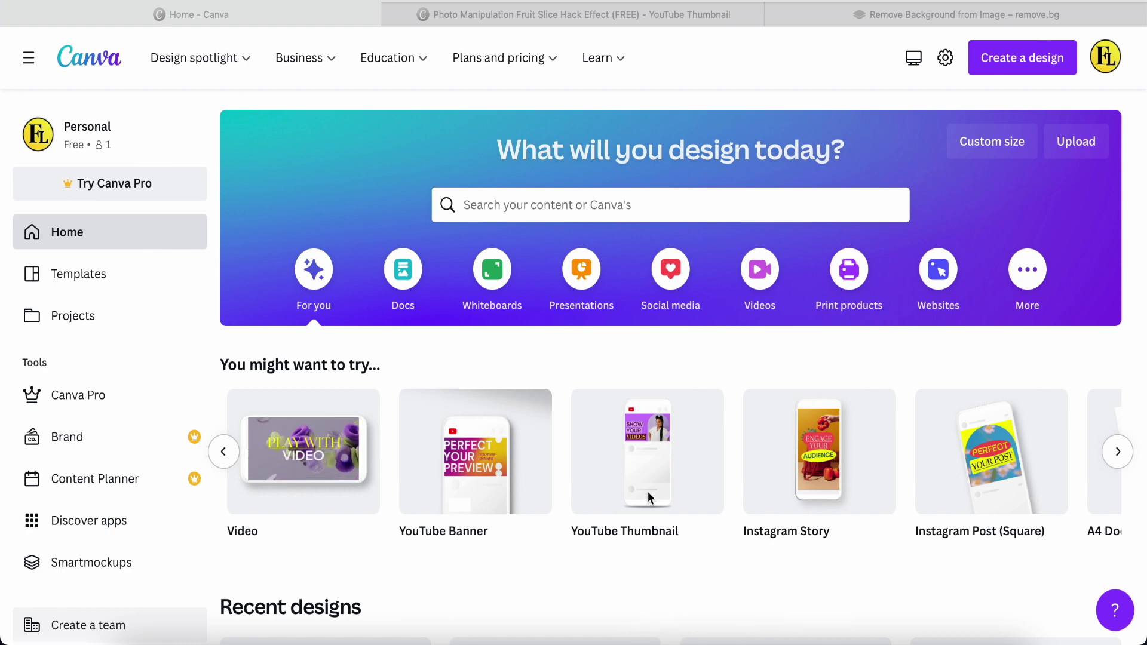
Switch to the browser tab with the Photo Manipulation Fruit Slice Hack Effect (FREE) design.
{"action": "mouse_move", "coordinate": [649, 495]}
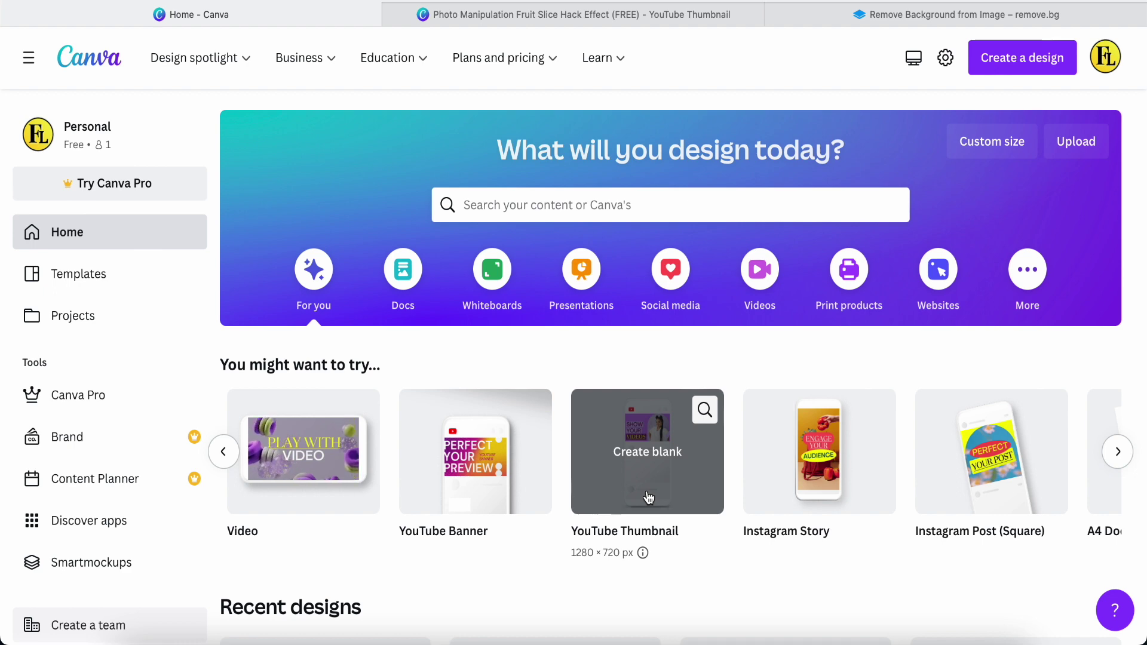
{"action": "left_click", "coordinate": [617, 16]}
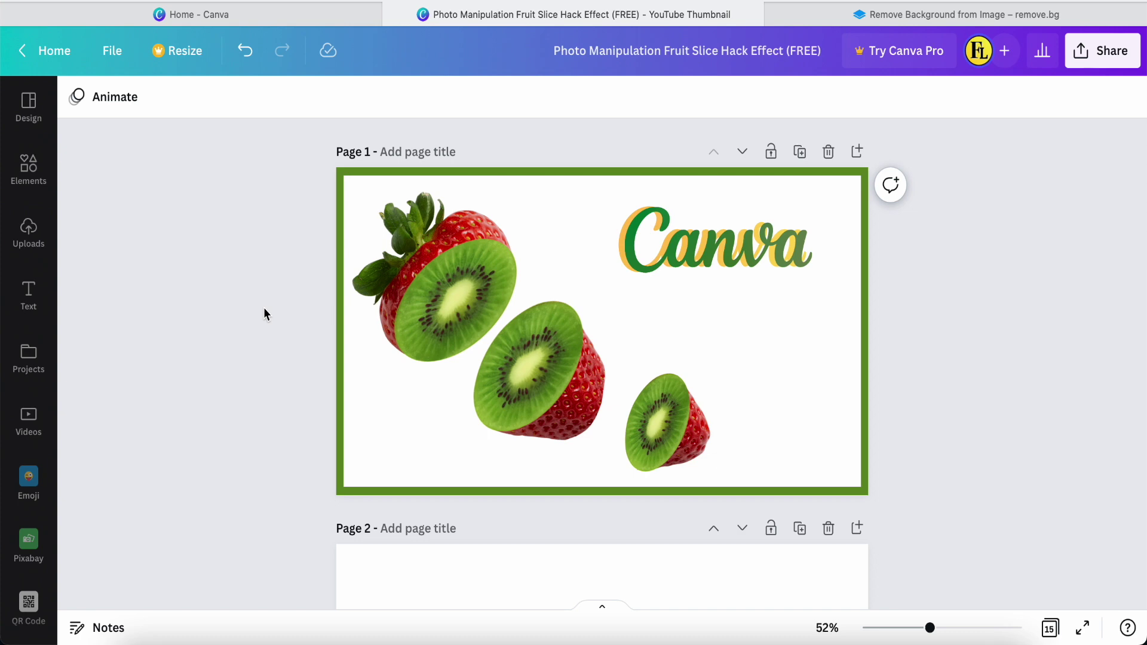
{"action": "scroll", "coordinate": [263, 307], "scroll_direction": "down", "scroll_amount": 8}
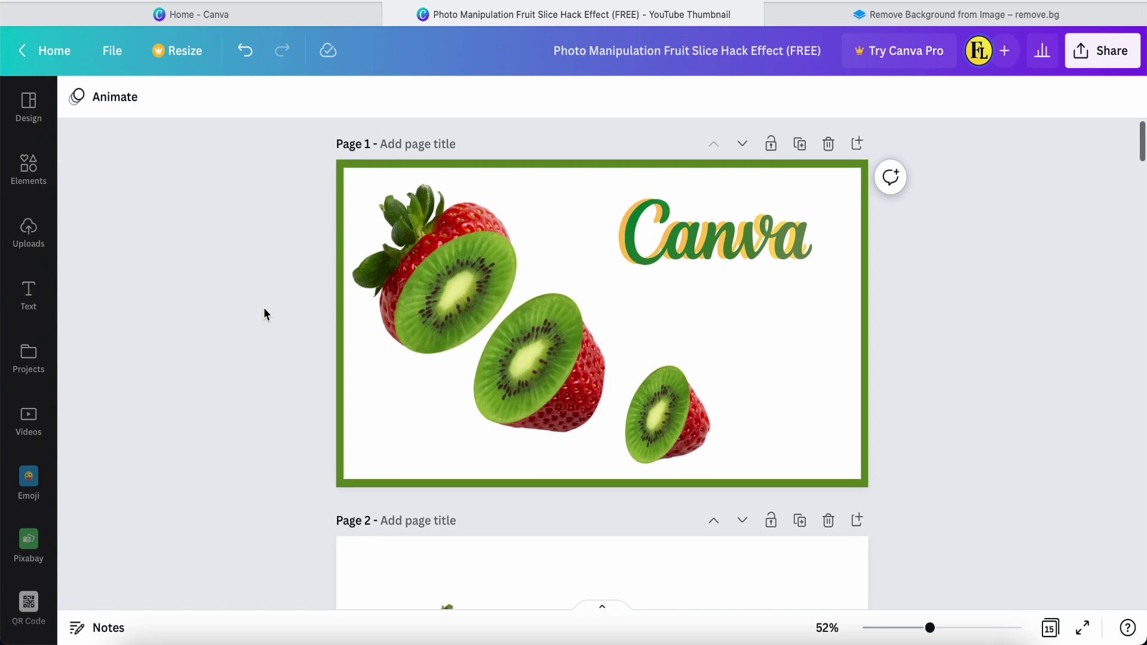
{"action": "scroll", "coordinate": [264, 307], "scroll_direction": "up", "scroll_amount": 2}
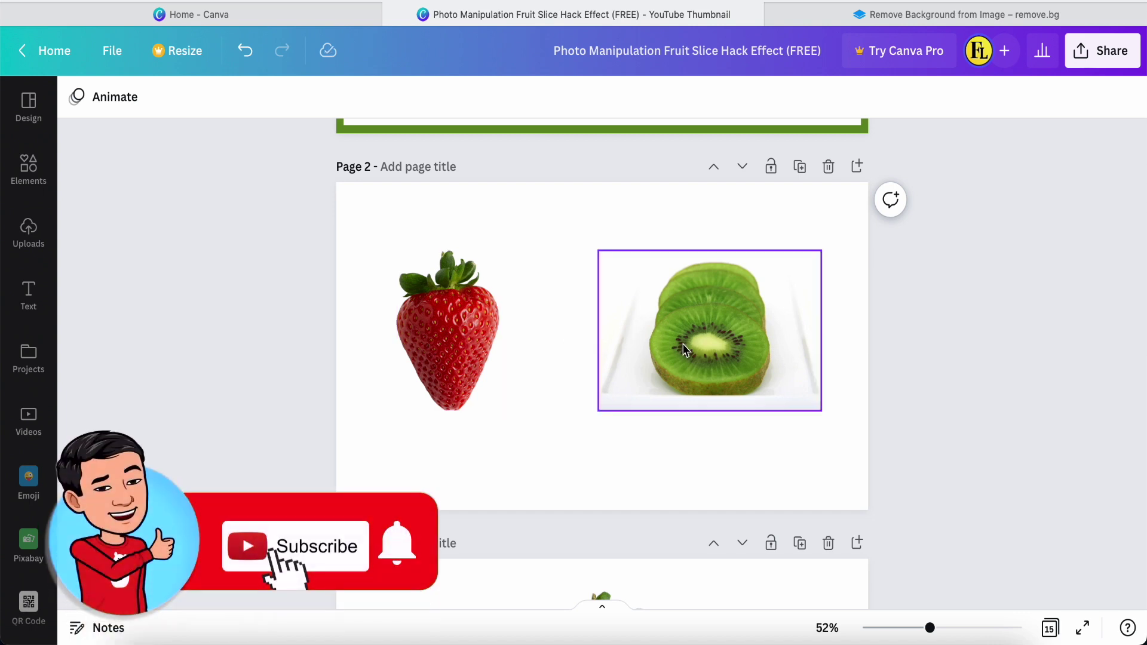
{"action": "left_click", "coordinate": [451, 332]}
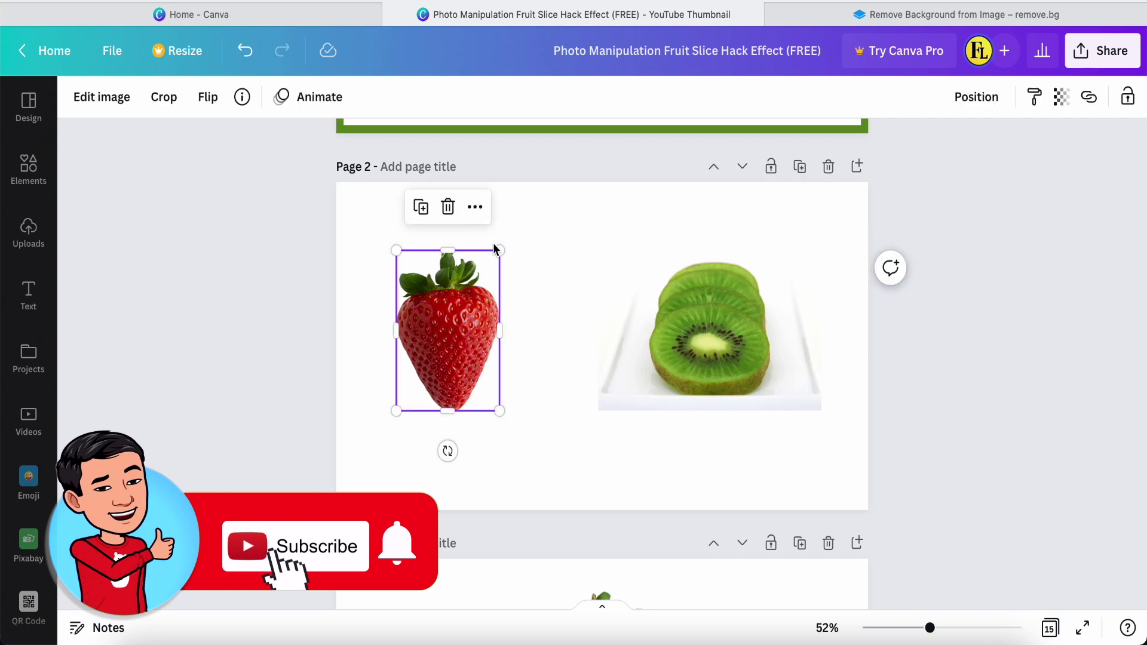
{"action": "left_click", "coordinate": [474, 216]}
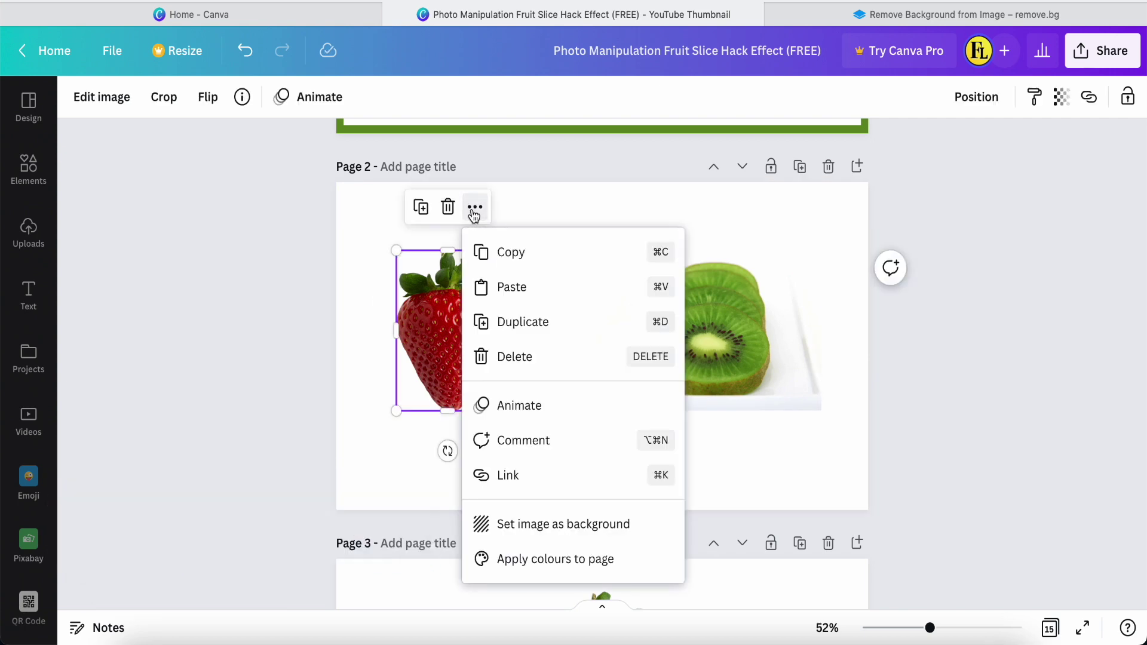
{"action": "left_click", "coordinate": [355, 245]}
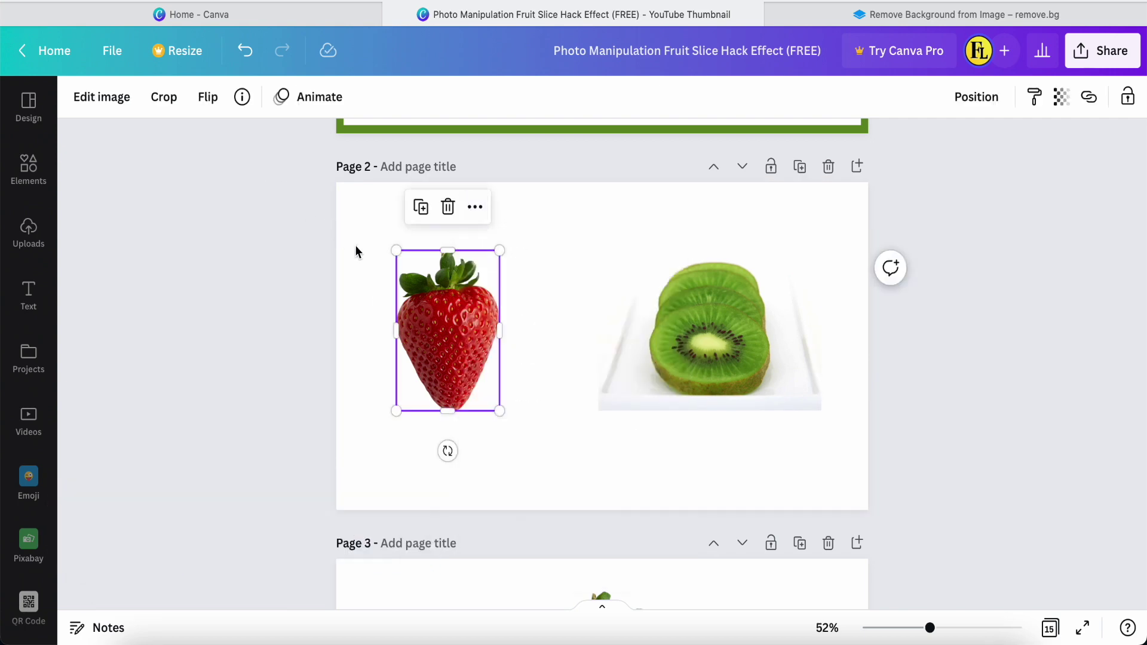
{"action": "left_click", "coordinate": [242, 97]}
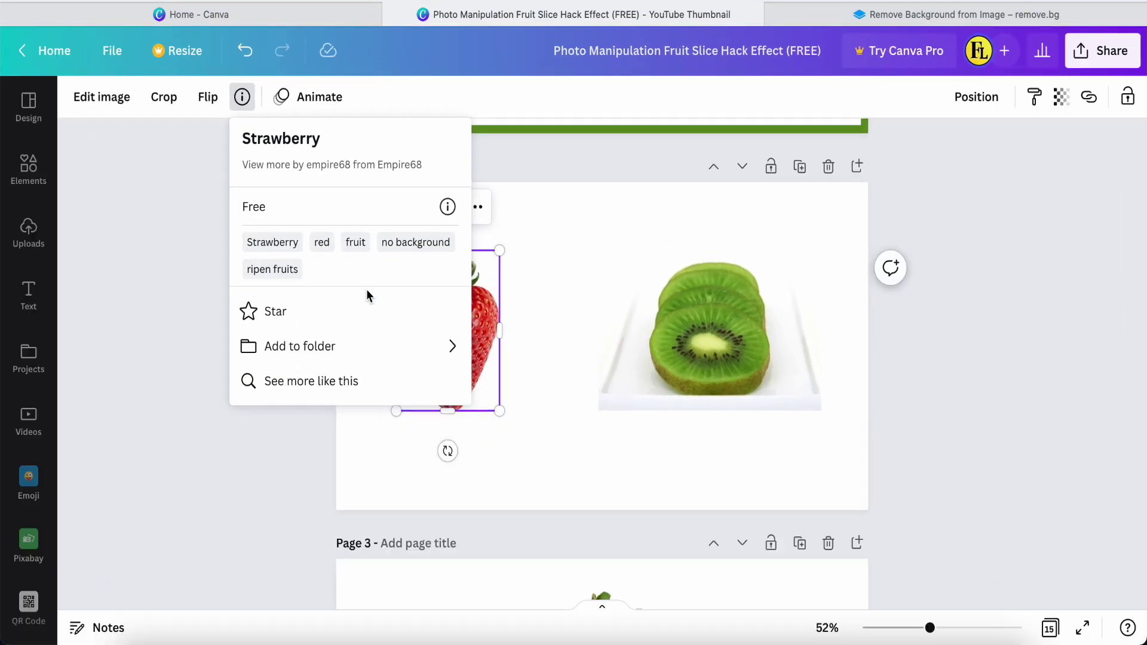
{"action": "left_click", "coordinate": [1063, 406]}
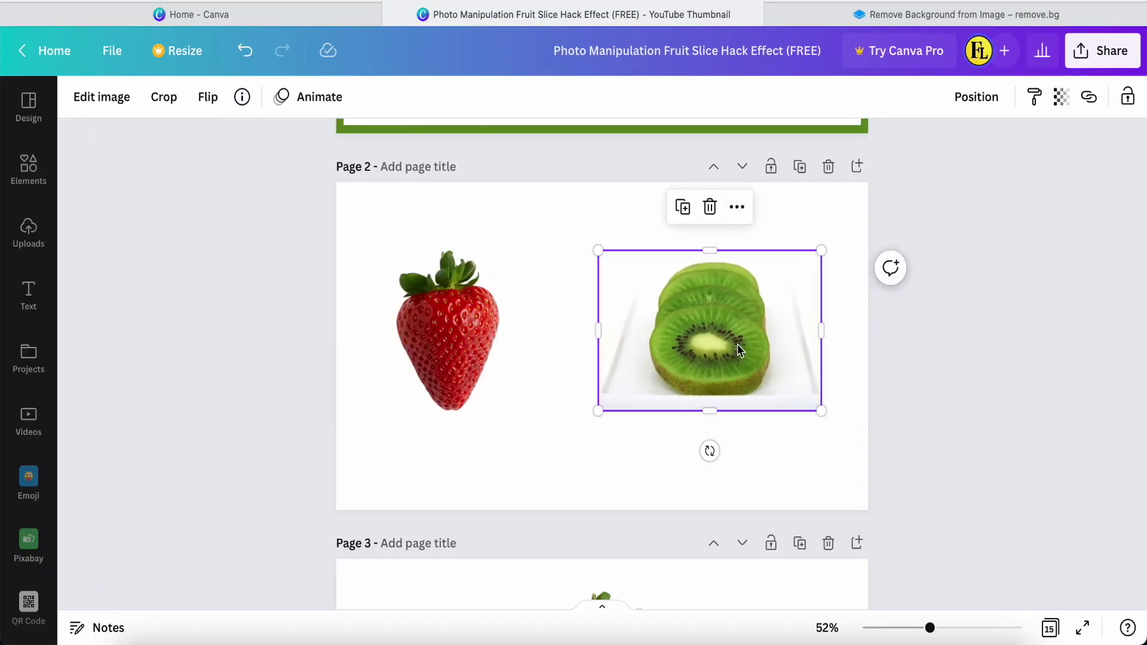
{"action": "left_click", "coordinate": [241, 98]}
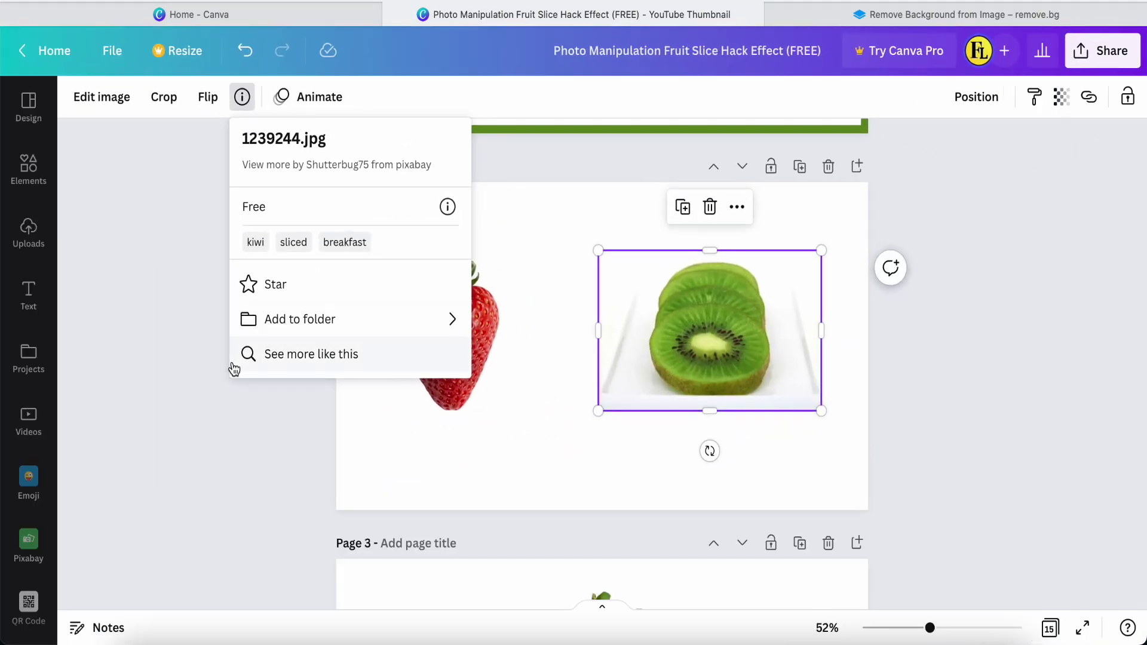
{"action": "left_click", "coordinate": [156, 516]}
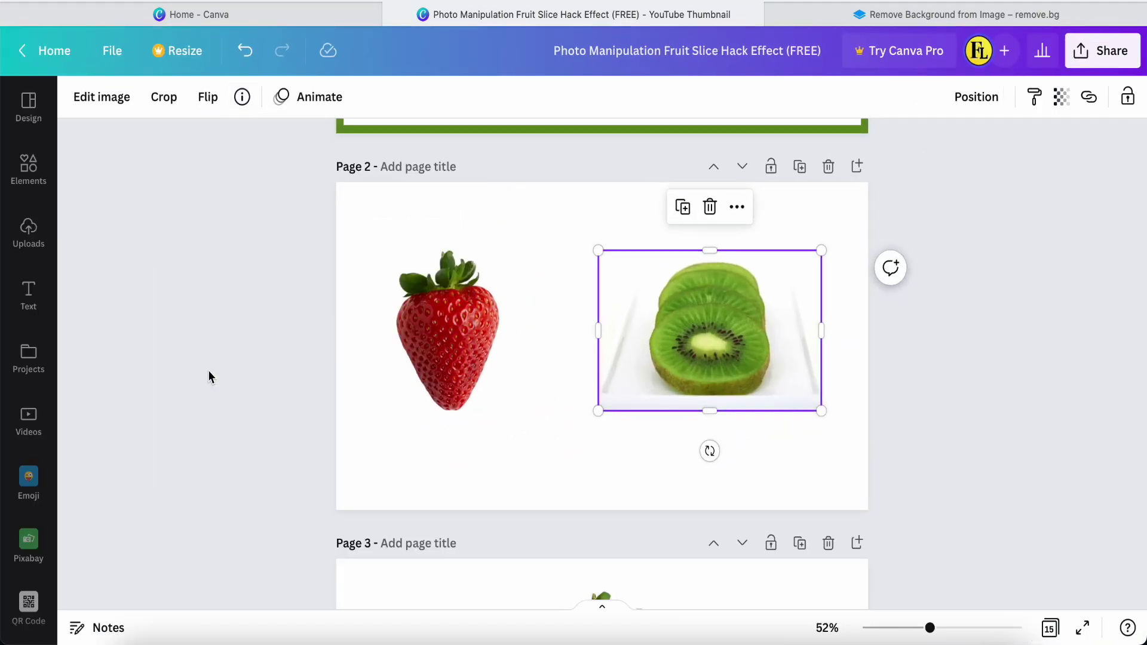
Search the Elements library for strawberry photos and browse the results.
{"action": "left_click", "coordinate": [27, 173]}
{"action": "left_click", "coordinate": [186, 107]}
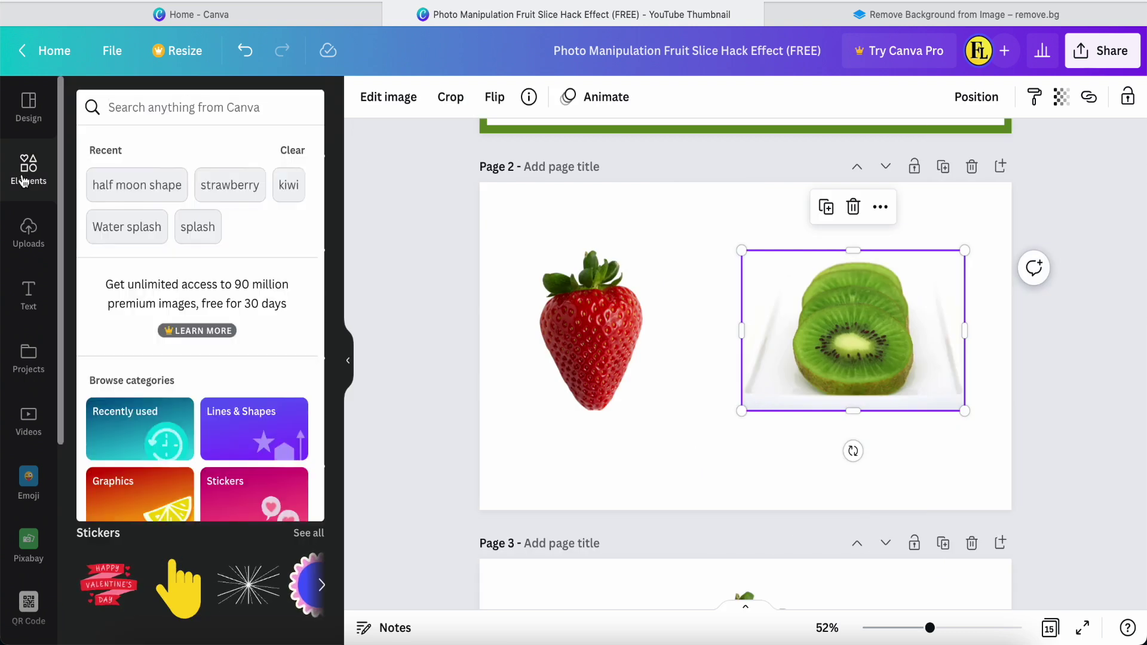
{"action": "key", "text": "Escape"}
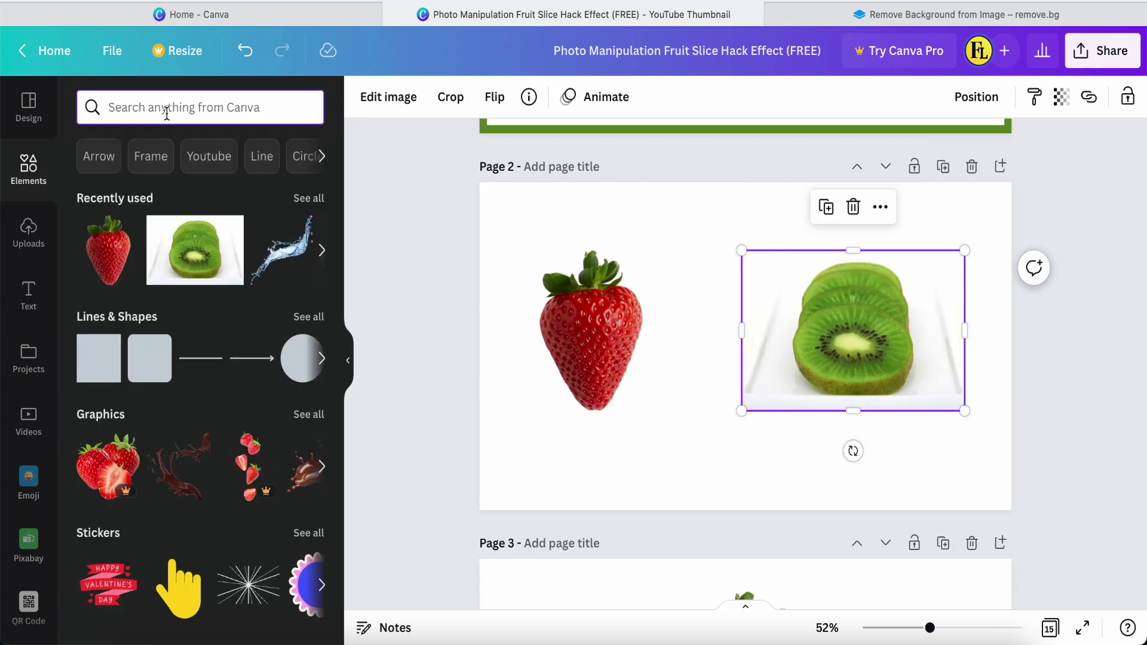
{"action": "type", "text": "star"}
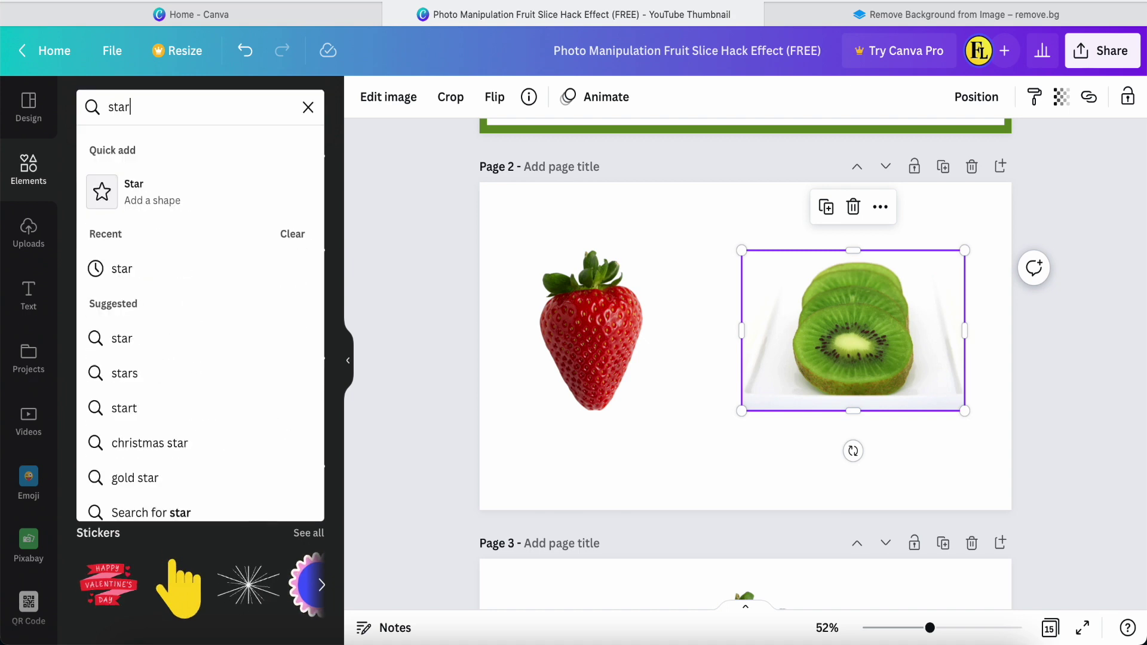
{"action": "key", "text": "BackSpace"}
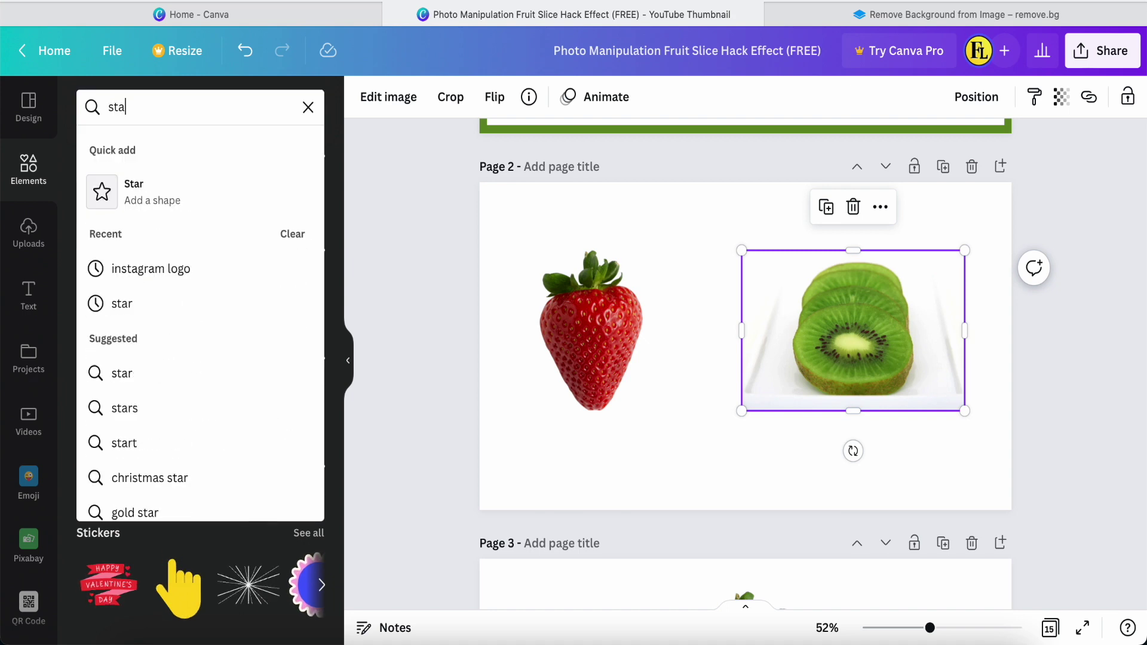
{"action": "key", "text": "BackSpace"}
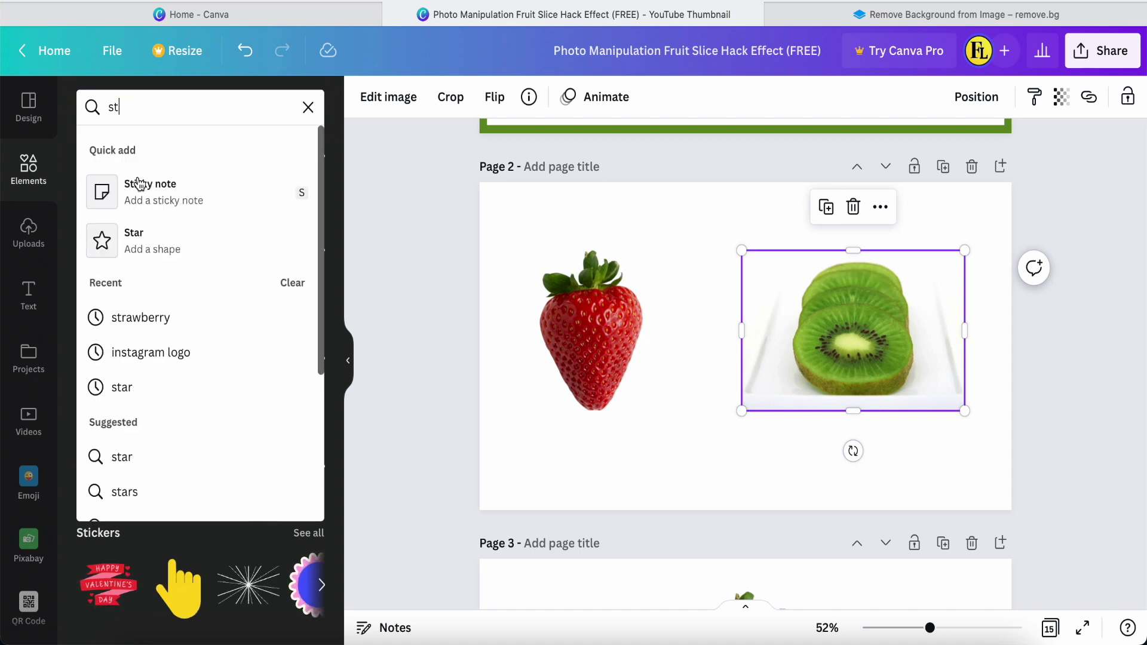
{"action": "left_click", "coordinate": [158, 312]}
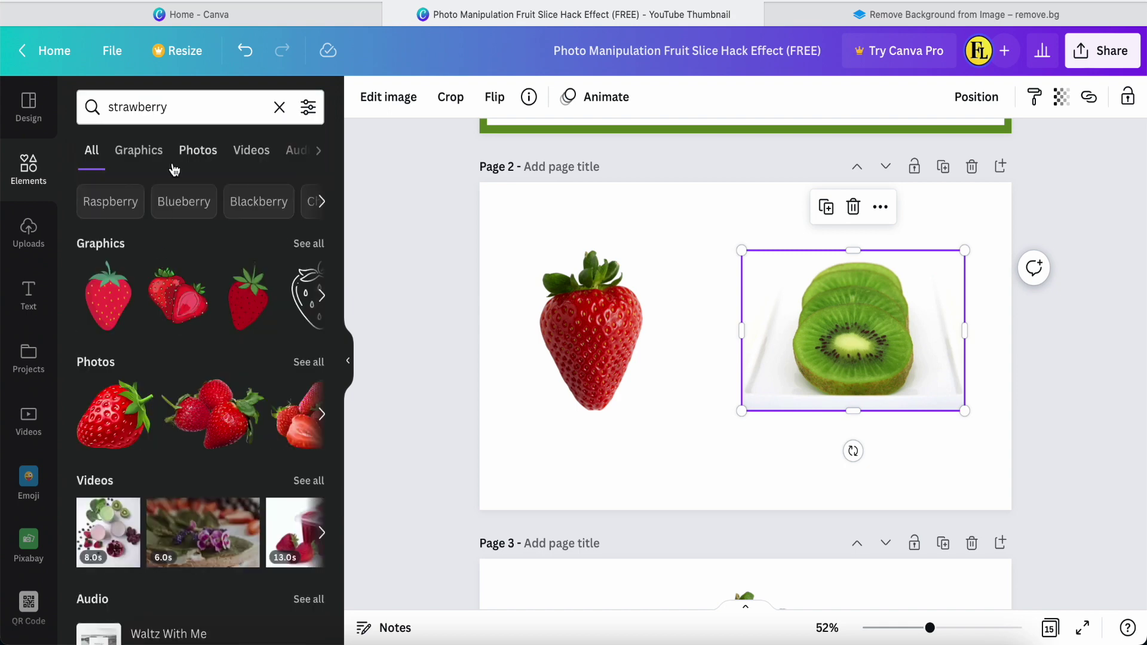
{"action": "left_click", "coordinate": [197, 157]}
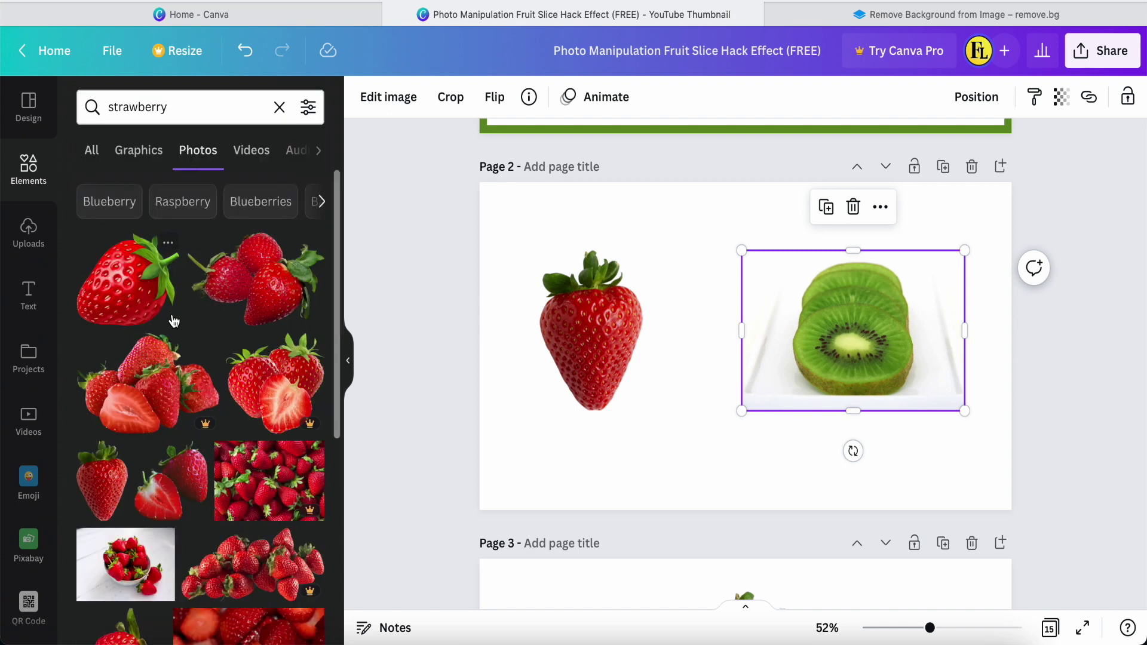
{"action": "scroll", "coordinate": [213, 396], "scroll_direction": "down", "scroll_amount": 3}
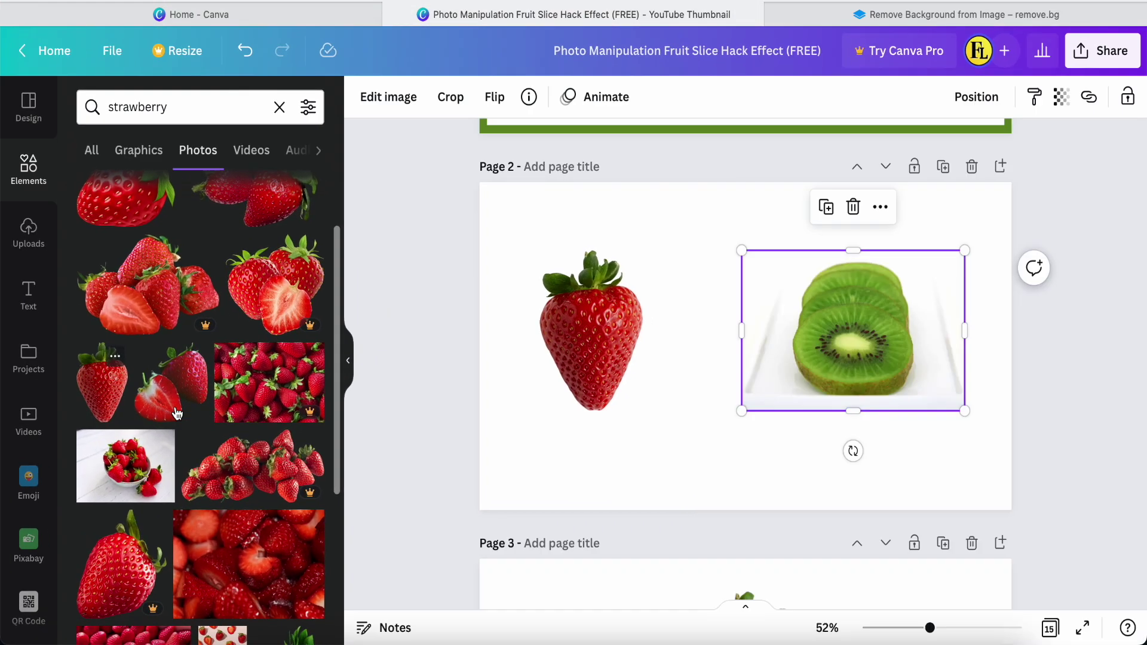
Search Photos for 'kiwi' and place the sliced-kiwi-on-plate photo beside the strawberry on Page 2.
{"action": "left_click", "coordinate": [280, 109]}
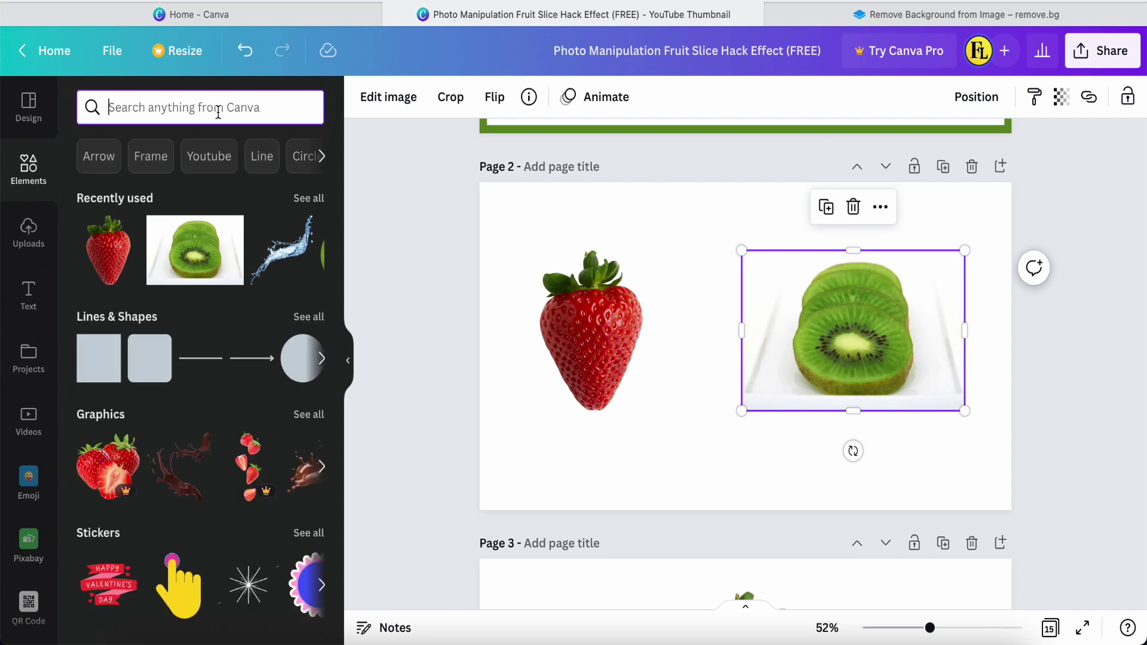
{"action": "type", "text": "kiwi"}
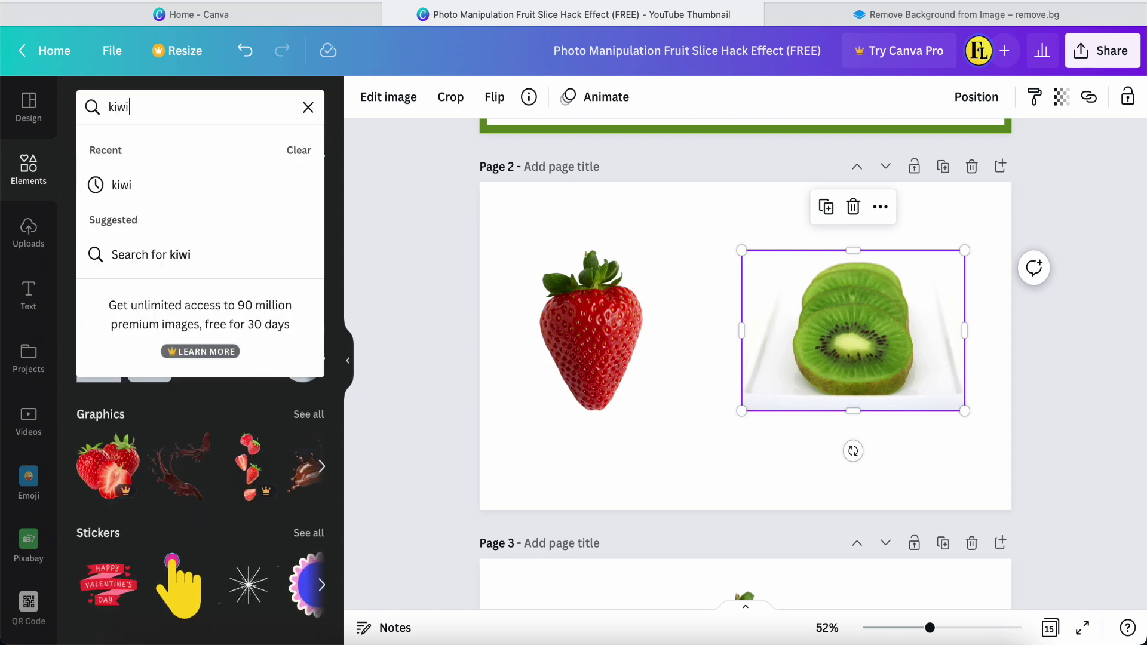
{"action": "key", "text": "Return"}
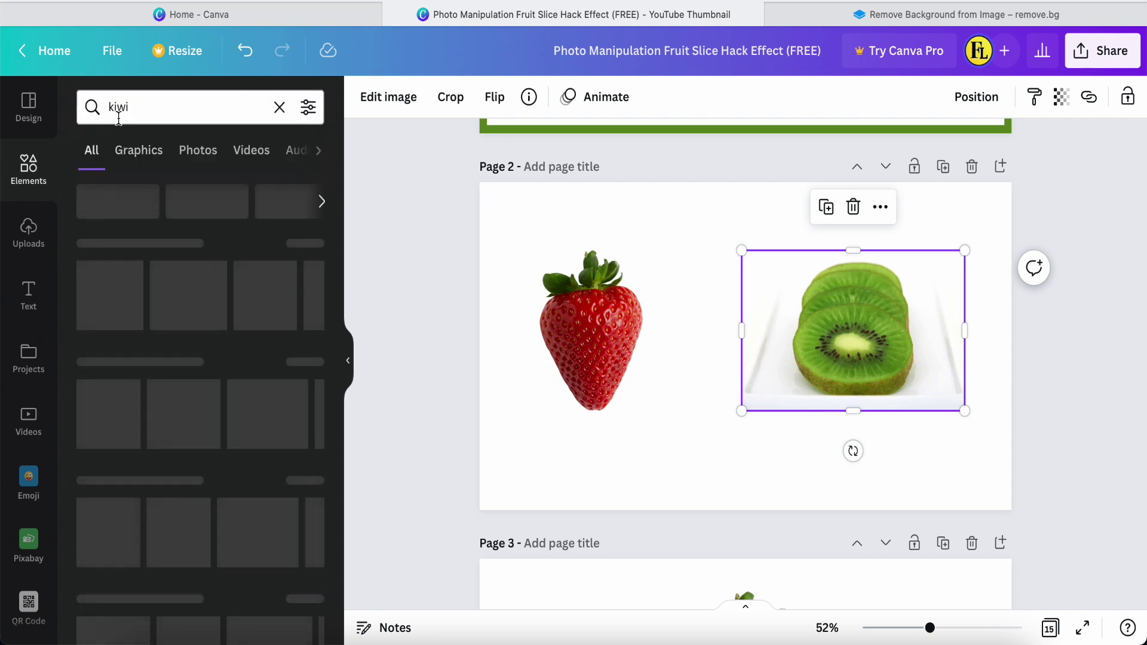
{"action": "left_click", "coordinate": [191, 159]}
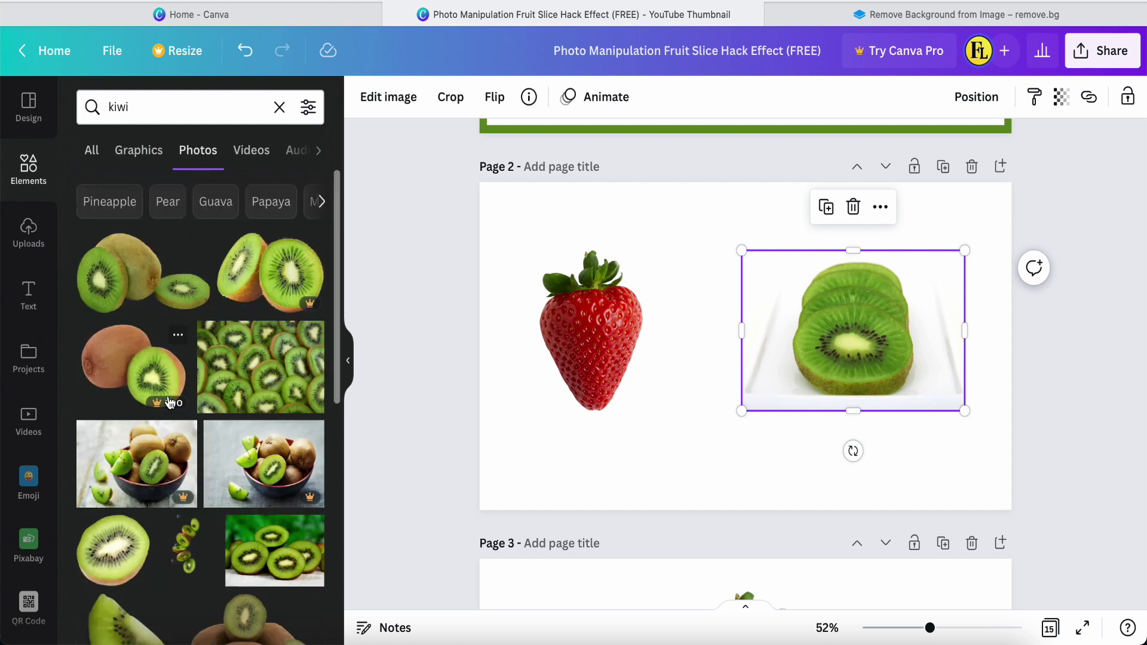
{"action": "scroll", "coordinate": [227, 415], "scroll_direction": "down", "scroll_amount": 2}
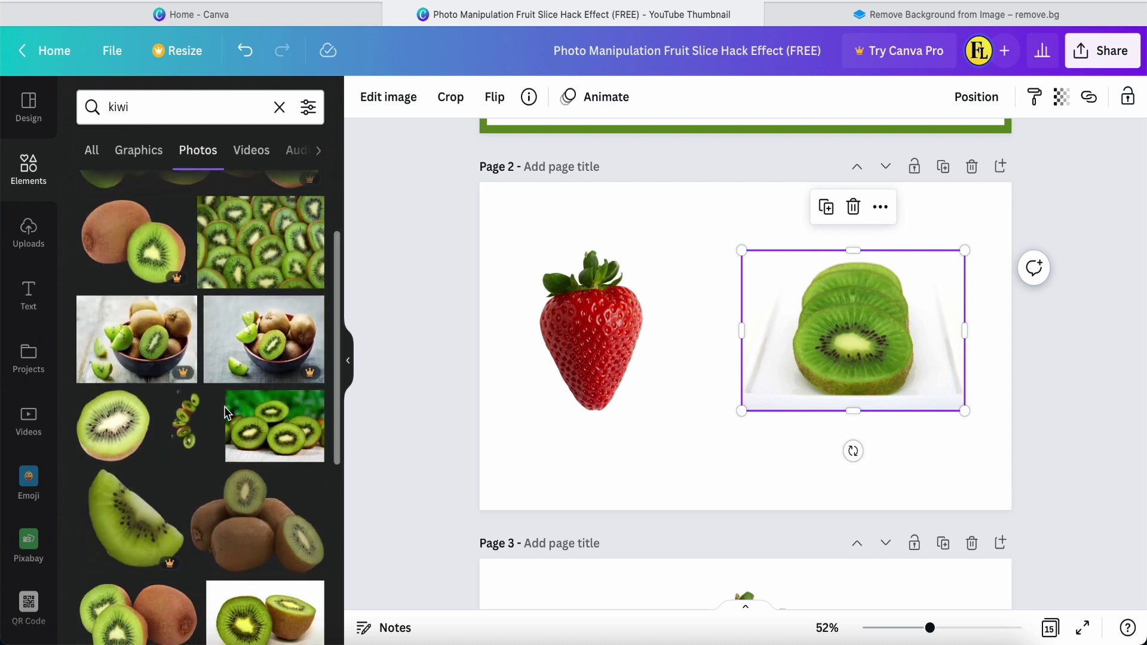
{"action": "scroll", "coordinate": [225, 410], "scroll_direction": "down", "scroll_amount": 3}
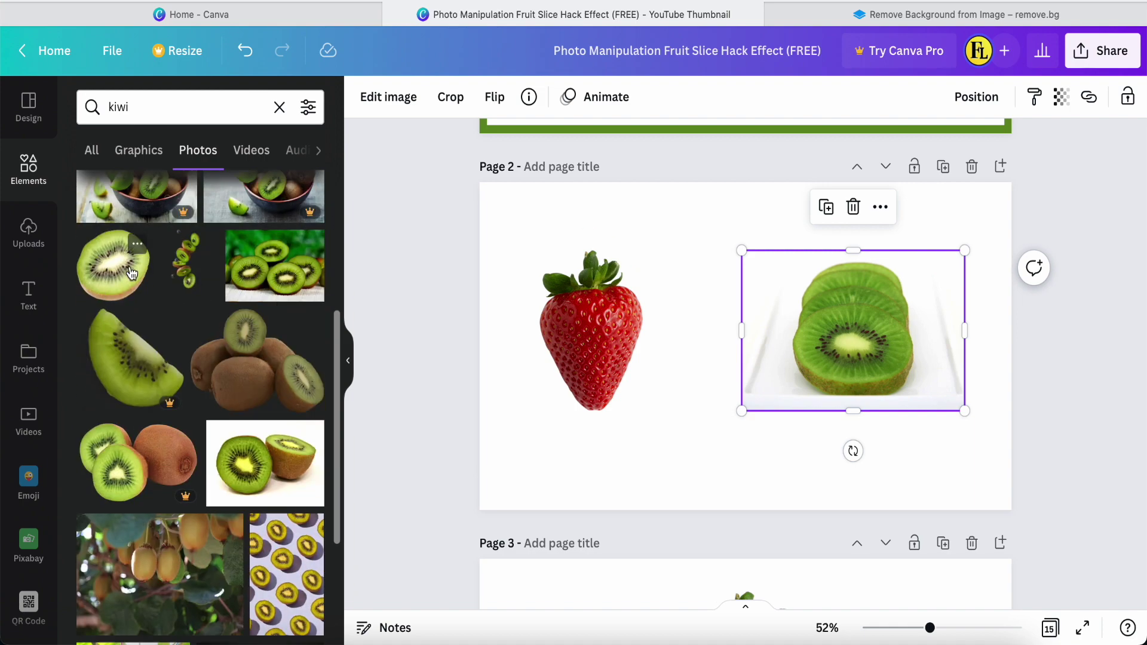
{"action": "scroll", "coordinate": [184, 397], "scroll_direction": "down", "scroll_amount": 10}
{"action": "scroll", "coordinate": [197, 418], "scroll_direction": "down", "scroll_amount": 10}
{"action": "scroll", "coordinate": [198, 418], "scroll_direction": "down", "scroll_amount": 5}
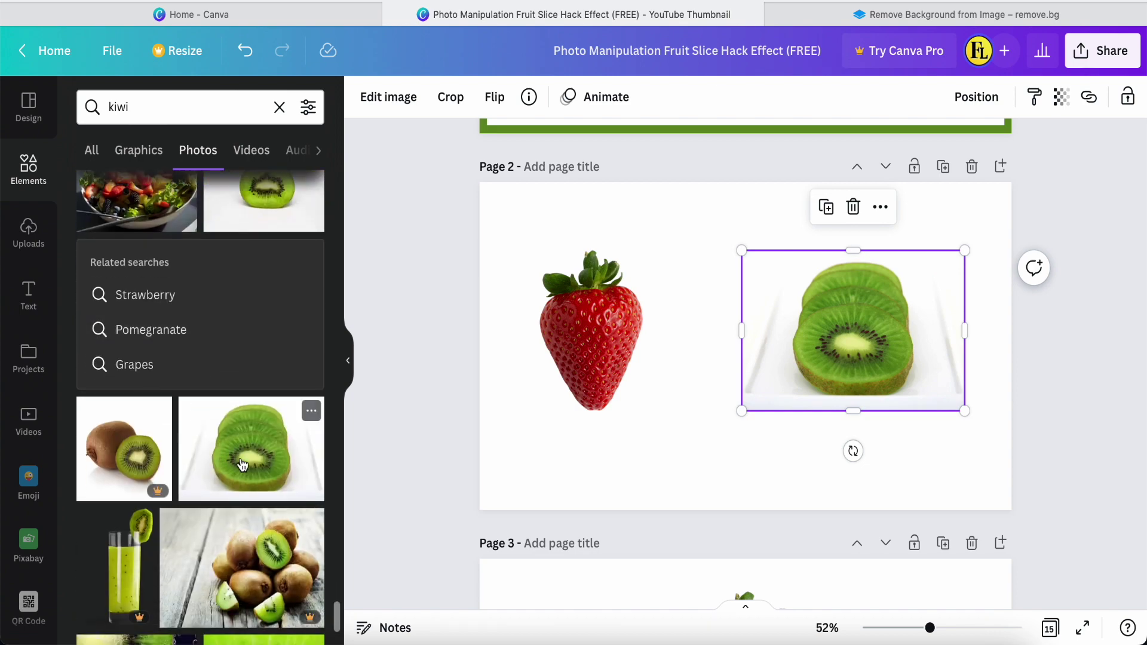
{"action": "scroll", "coordinate": [243, 464], "scroll_direction": "up", "scroll_amount": 5}
{"action": "scroll", "coordinate": [289, 410], "scroll_direction": "down", "scroll_amount": 5}
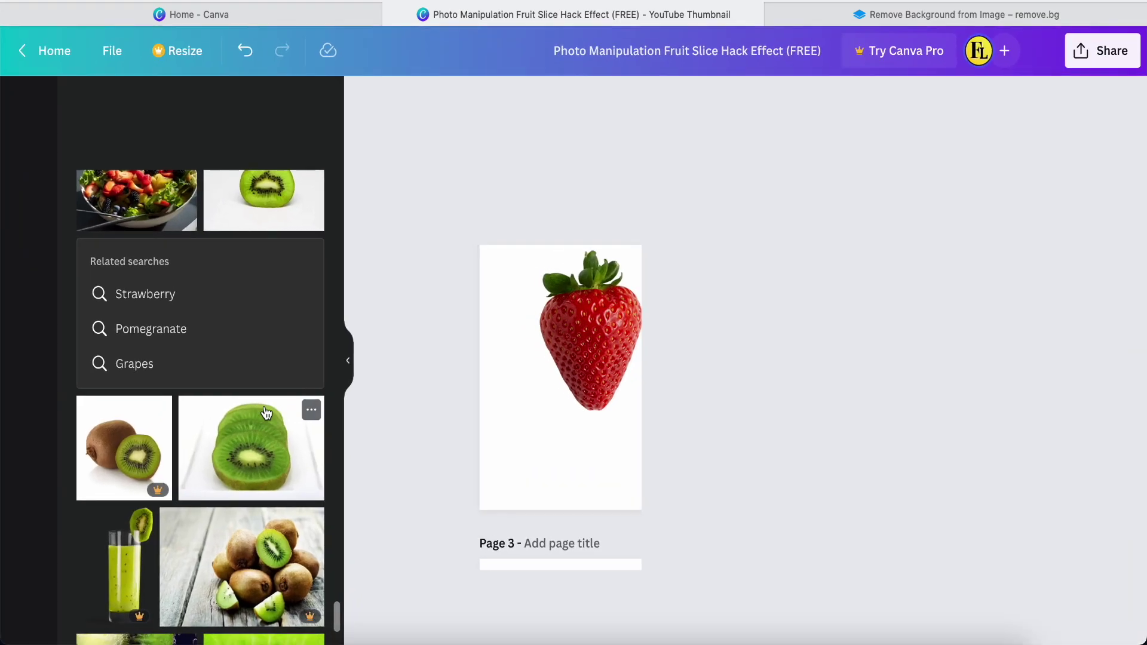
{"action": "left_click_drag", "start_coordinate": [278, 411], "coordinate": [852, 334]}
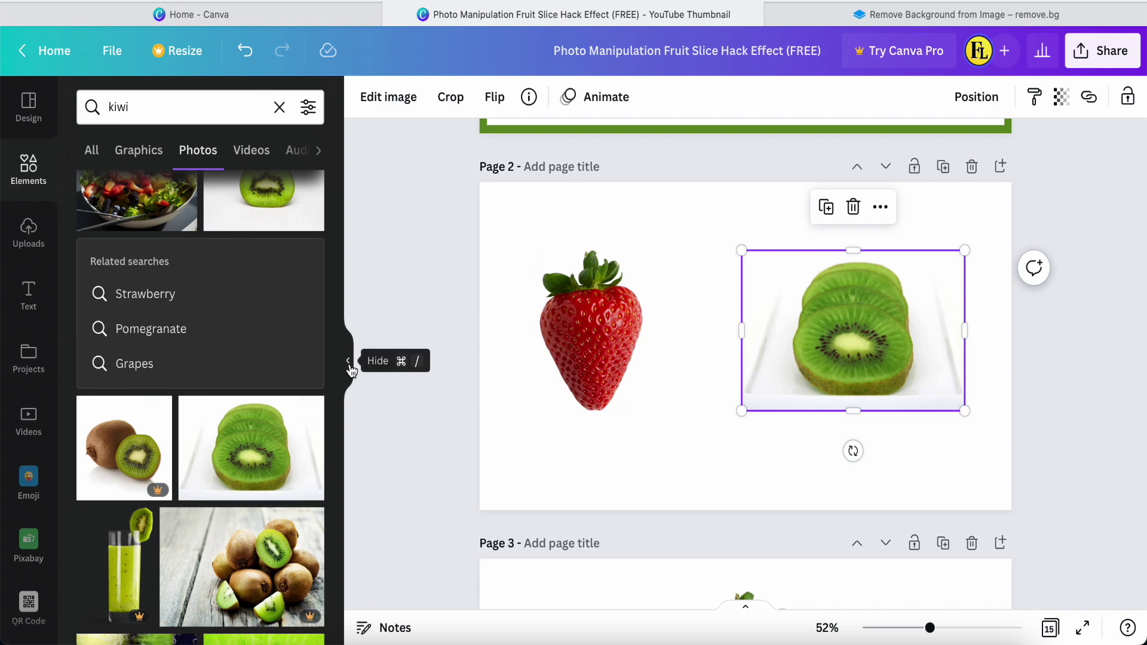
{"action": "left_click", "coordinate": [406, 330]}
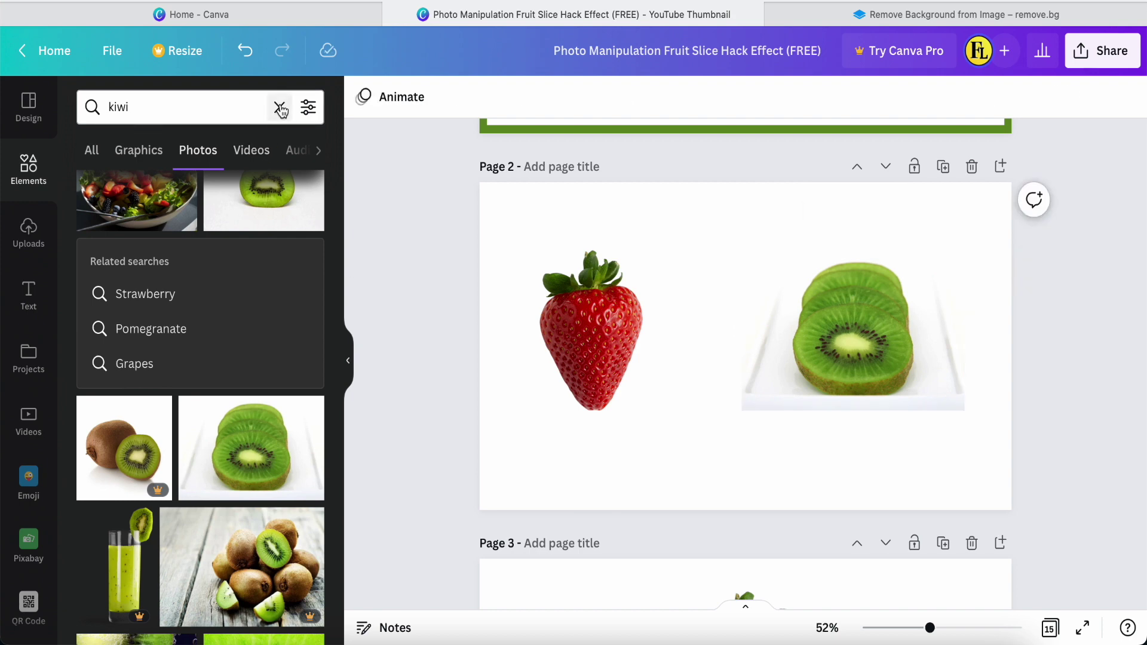
{"action": "left_click", "coordinate": [279, 107]}
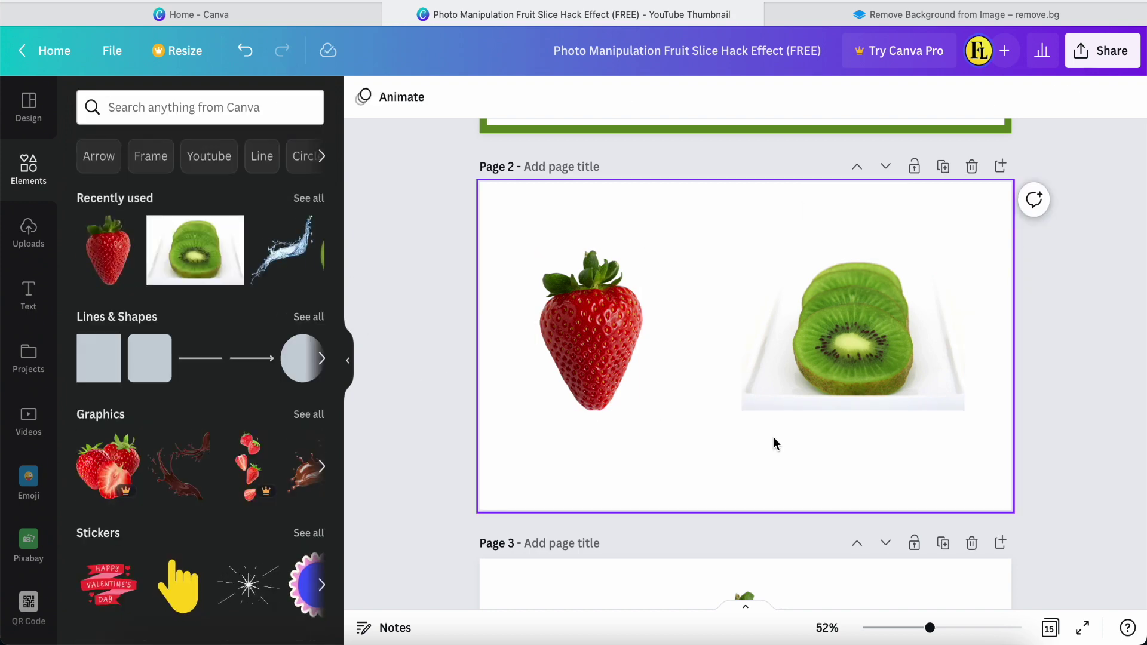
Duplicate the Page 3 strawberry, crop the copy to its leafy top half, and move it top-left.
{"action": "scroll", "coordinate": [773, 440], "scroll_direction": "down", "scroll_amount": 6}
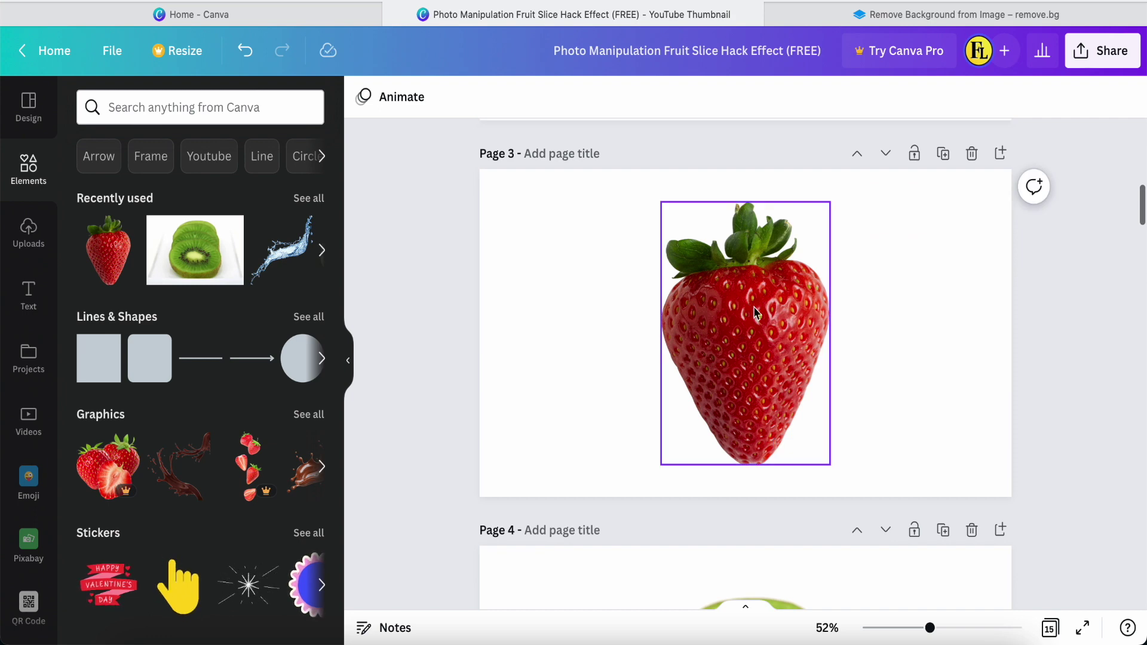
{"action": "left_click", "coordinate": [768, 331]}
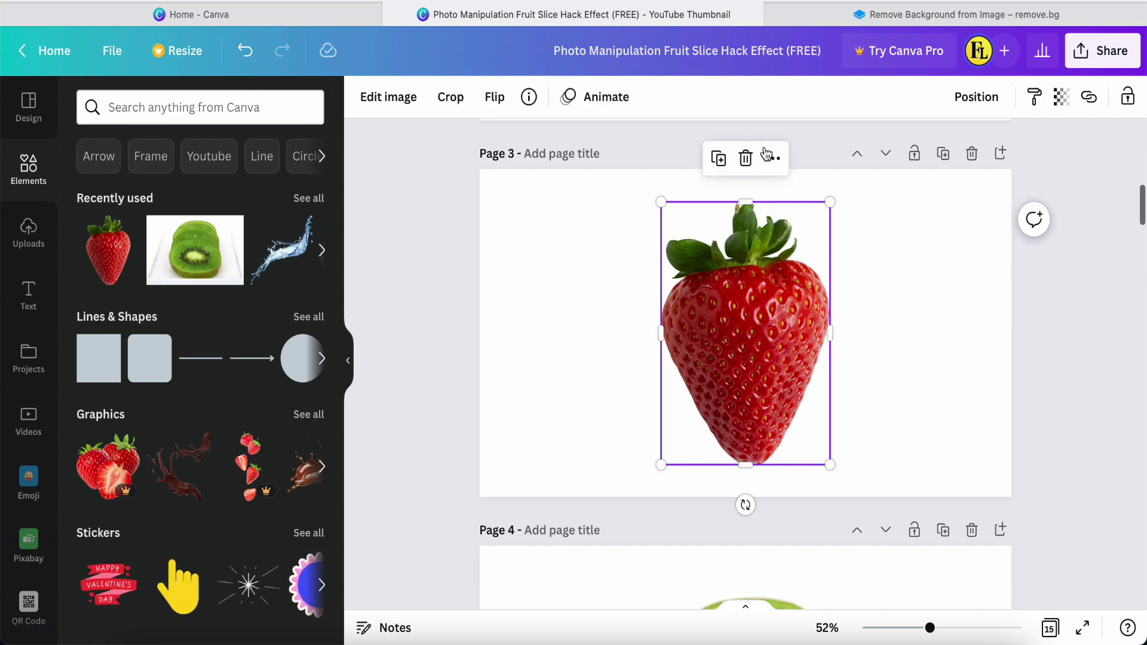
{"action": "left_click", "coordinate": [719, 160]}
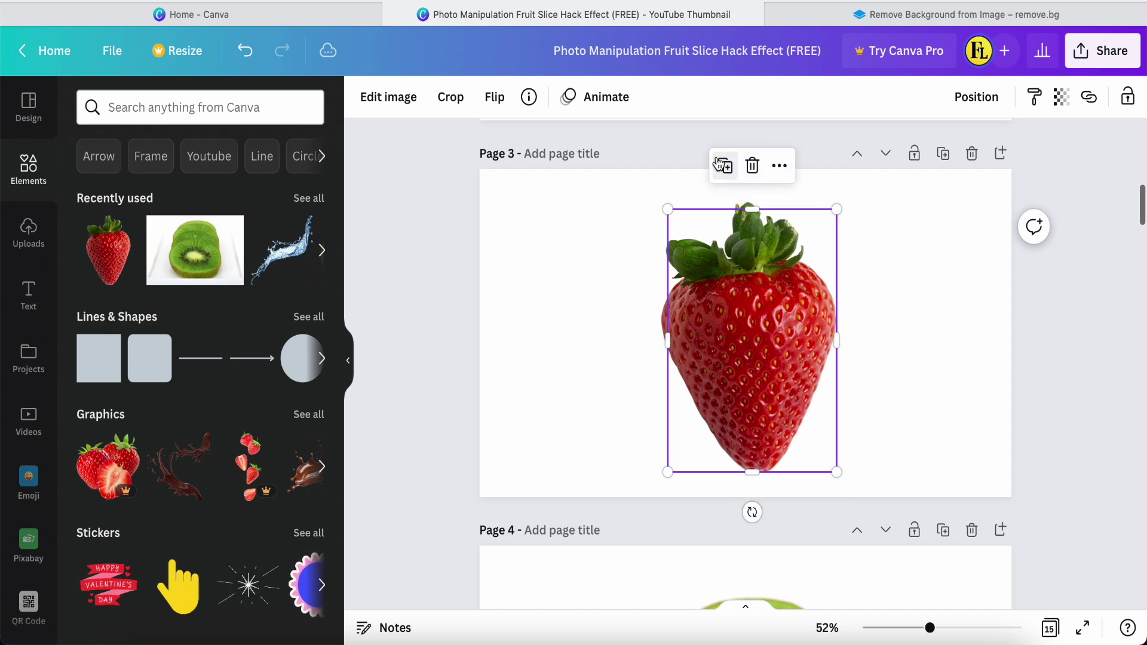
{"action": "left_click_drag", "start_coordinate": [769, 350], "coordinate": [758, 341]}
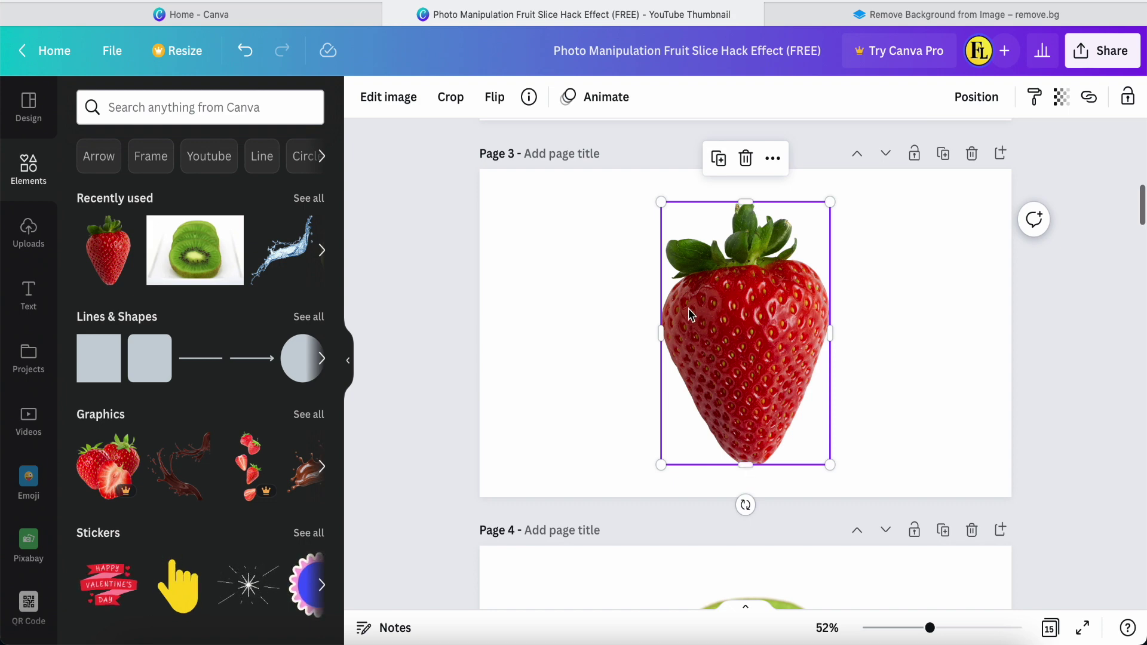
{"action": "left_click_drag", "start_coordinate": [744, 467], "coordinate": [753, 333]}
{"action": "key", "text": "ctrl+z"}
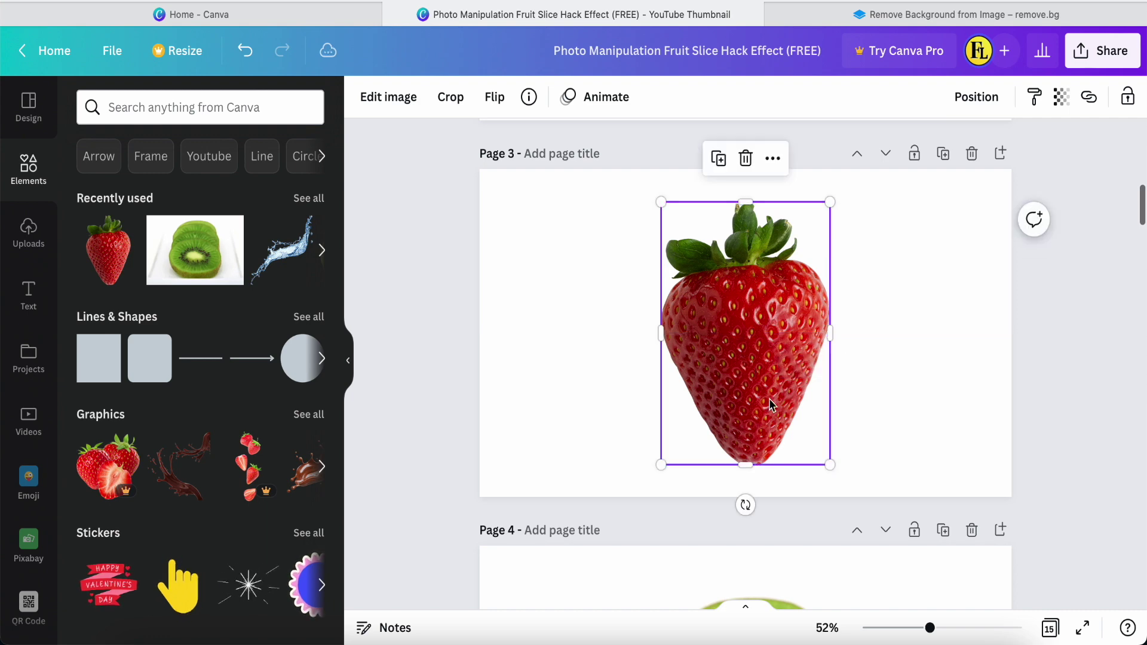
{"action": "left_click_drag", "start_coordinate": [746, 203], "coordinate": [755, 342]}
{"action": "left_click_drag", "start_coordinate": [697, 306], "coordinate": [542, 281]}
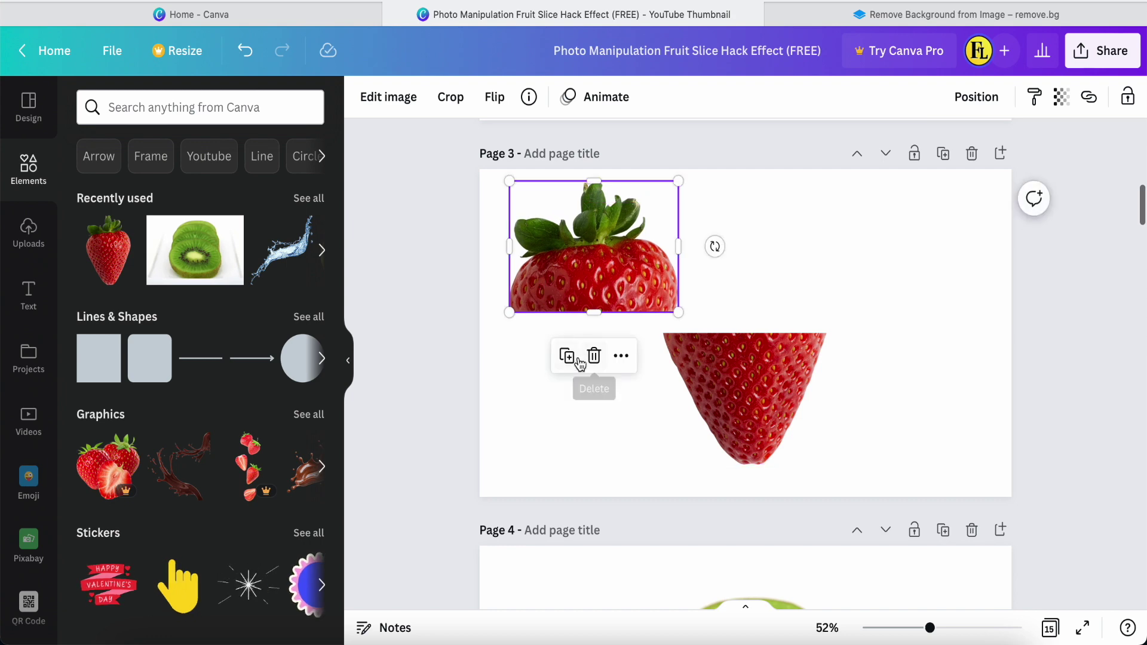
Tilt the leafy top piece to about -33°, move it left and shrink it slightly.
{"action": "left_click_drag", "start_coordinate": [715, 246], "coordinate": [698, 177]}
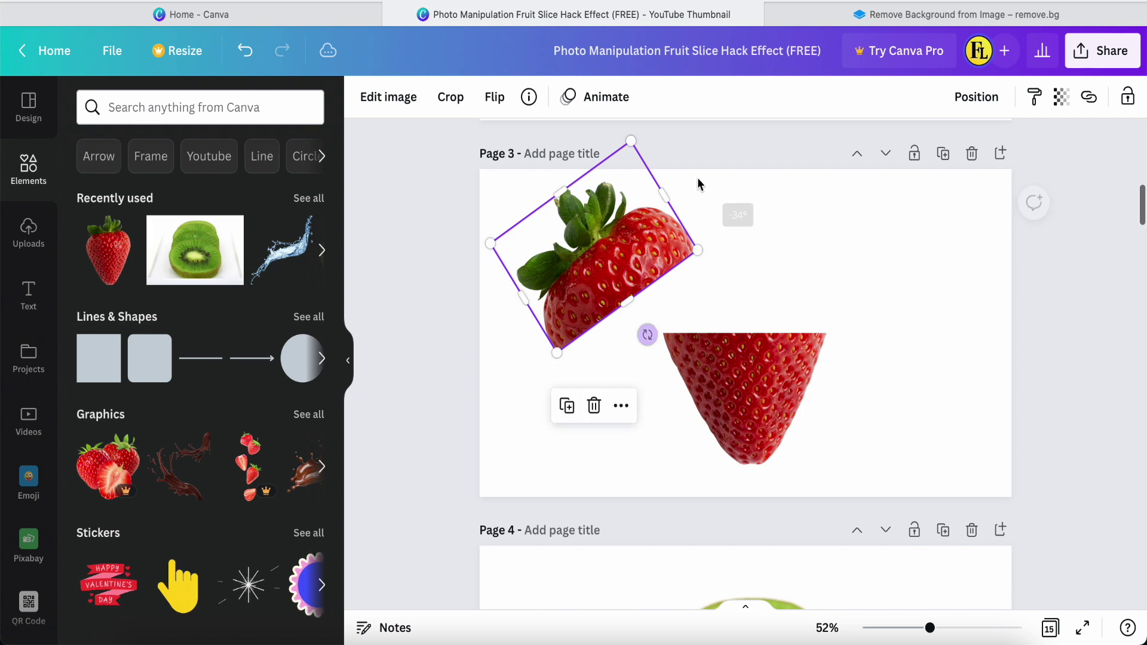
{"action": "left_click_drag", "start_coordinate": [623, 234], "coordinate": [601, 271]}
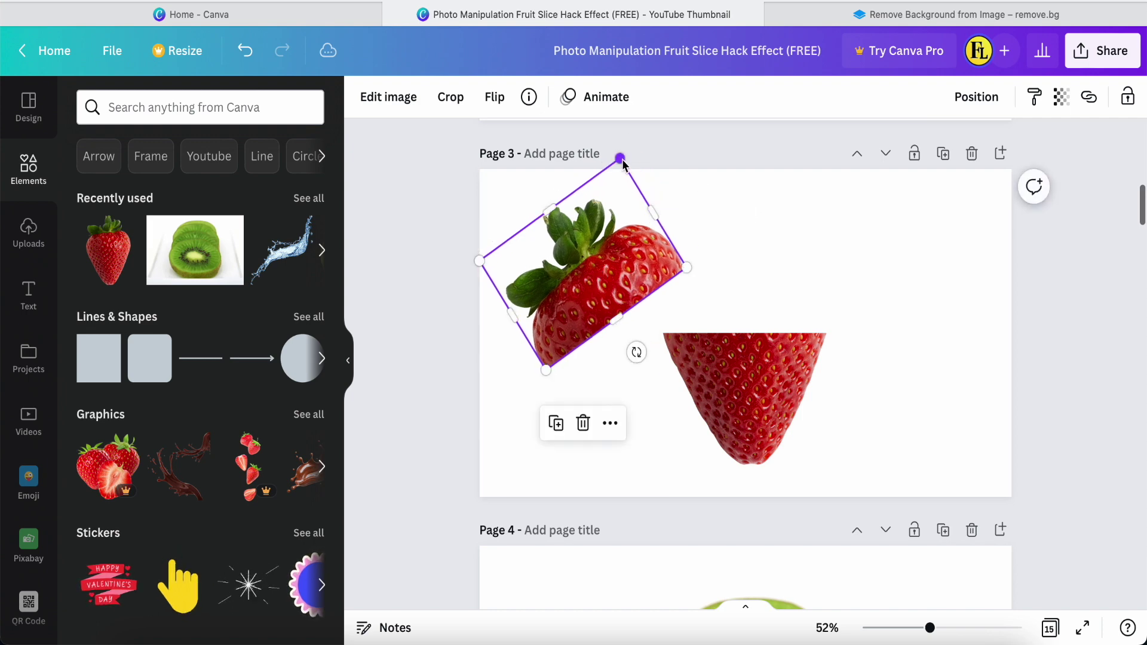
{"action": "left_click_drag", "start_coordinate": [622, 160], "coordinate": [616, 179]}
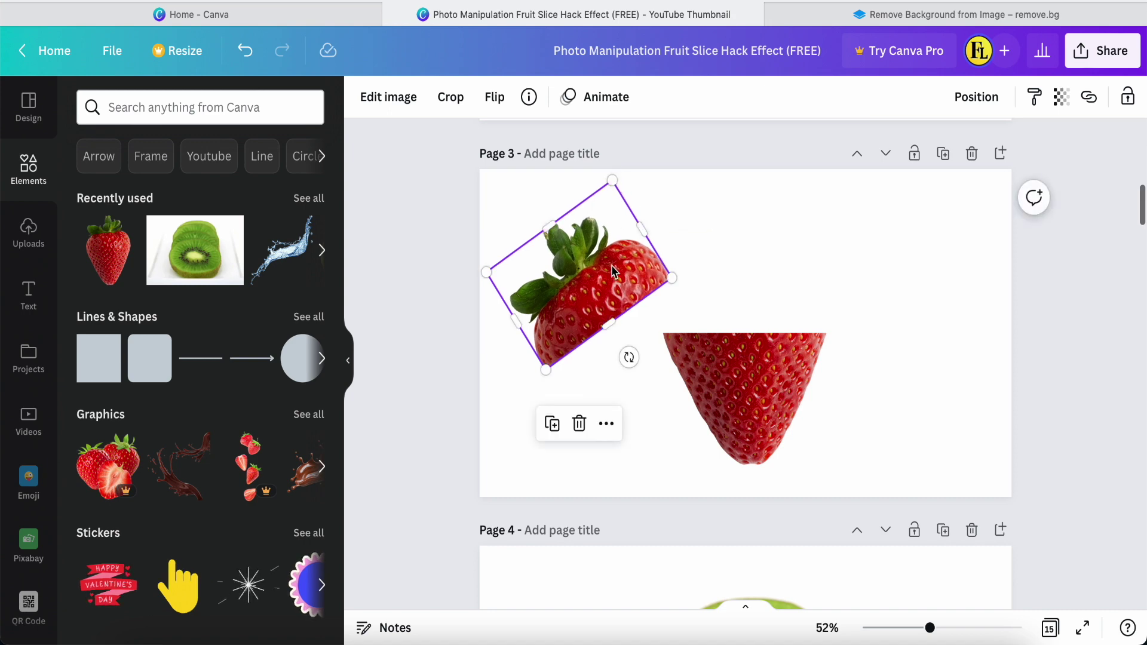
Rotate the bottom strawberry half to about -35° and move it up and left.
{"action": "left_click", "coordinate": [736, 406]}
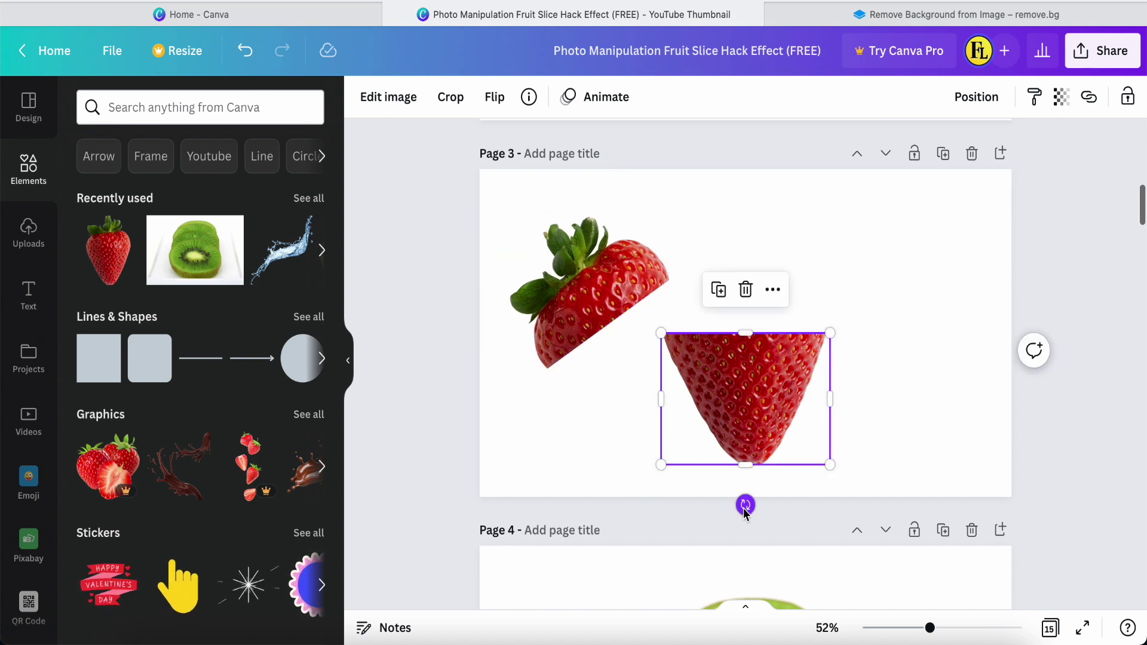
{"action": "left_click_drag", "start_coordinate": [746, 505], "coordinate": [790, 463]}
{"action": "left_click_drag", "start_coordinate": [758, 404], "coordinate": [664, 377]}
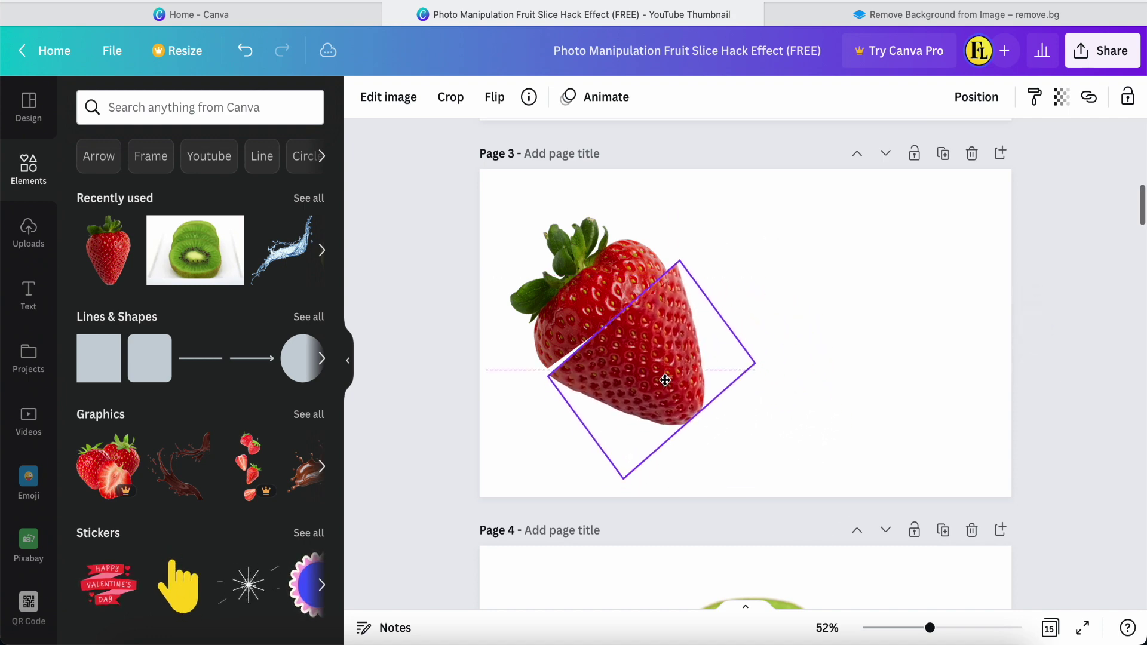
{"action": "left_click_drag", "start_coordinate": [716, 459], "coordinate": [707, 456]}
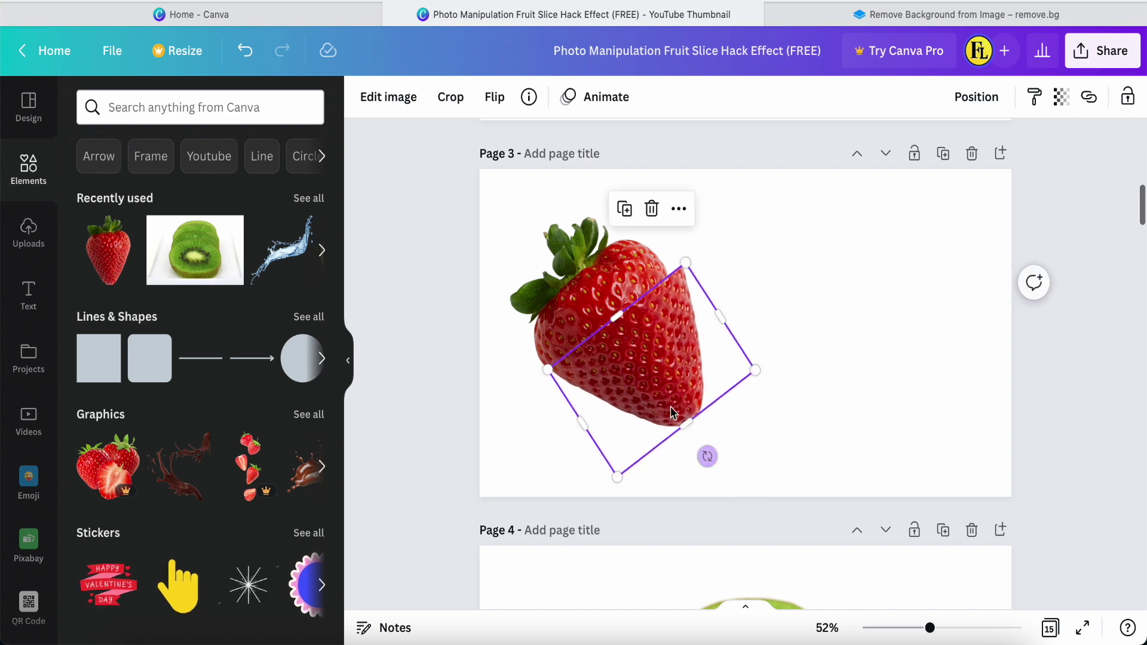
{"action": "left_click_drag", "start_coordinate": [674, 409], "coordinate": [600, 308]}
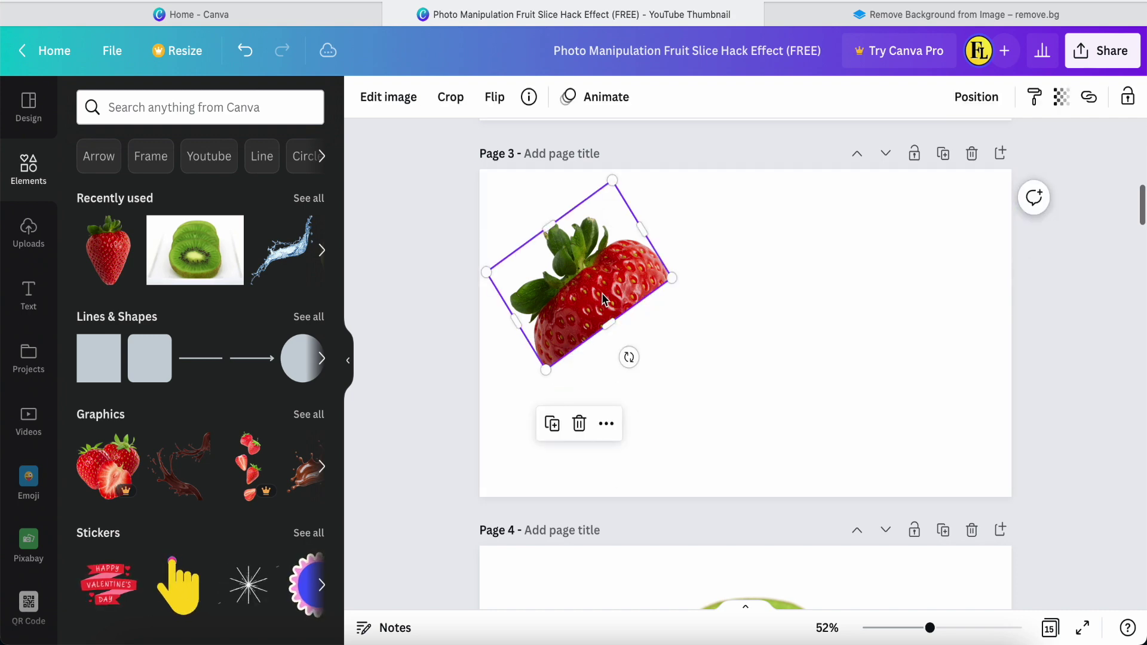
Duplicate the bottom half, crop it diagonally from the top-left, and move the slice down-right.
{"action": "right_click", "coordinate": [603, 286]}
{"action": "left_click", "coordinate": [649, 387]}
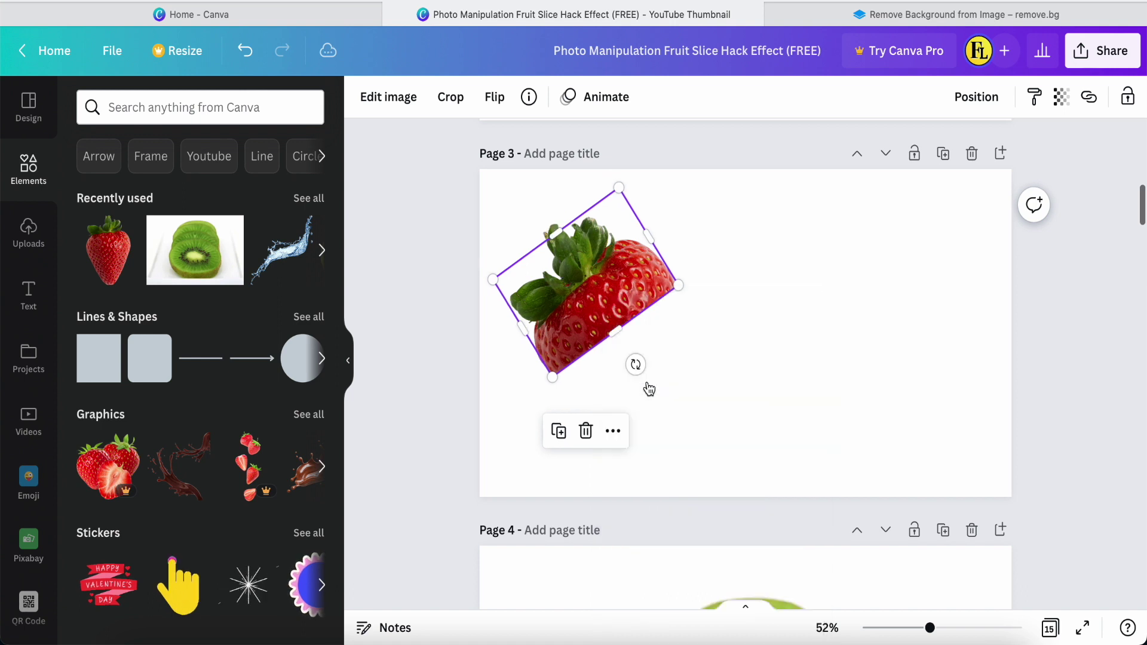
{"action": "left_click_drag", "start_coordinate": [616, 335], "coordinate": [690, 405]}
{"action": "left_click_drag", "start_coordinate": [554, 228], "coordinate": [632, 311]}
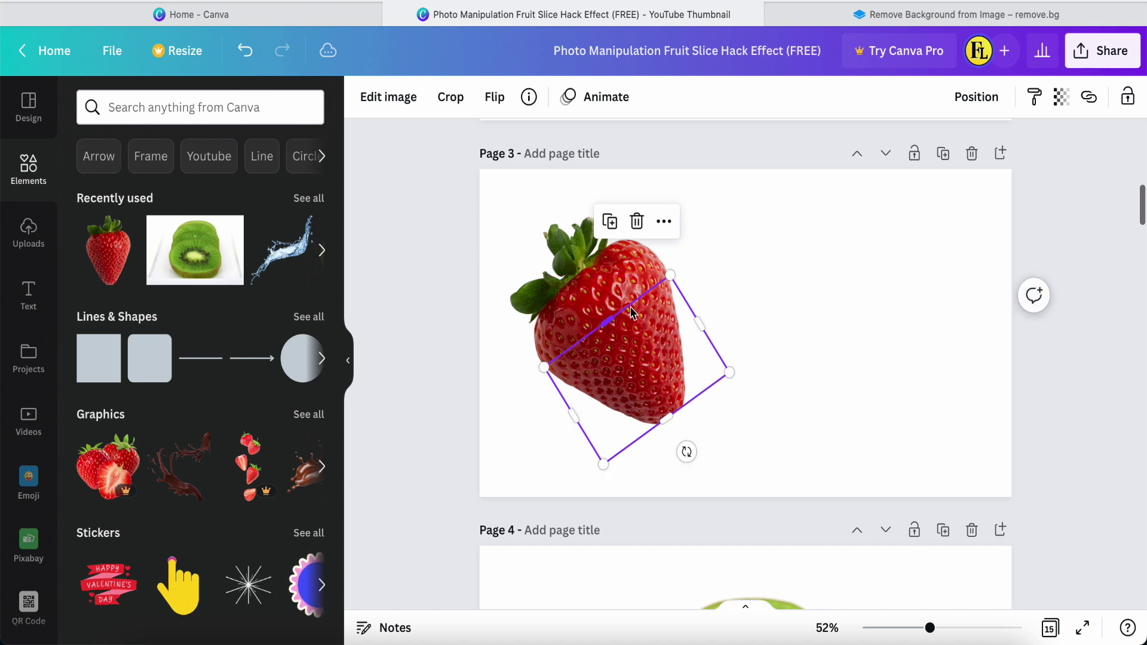
{"action": "left_click_drag", "start_coordinate": [645, 371], "coordinate": [720, 425]}
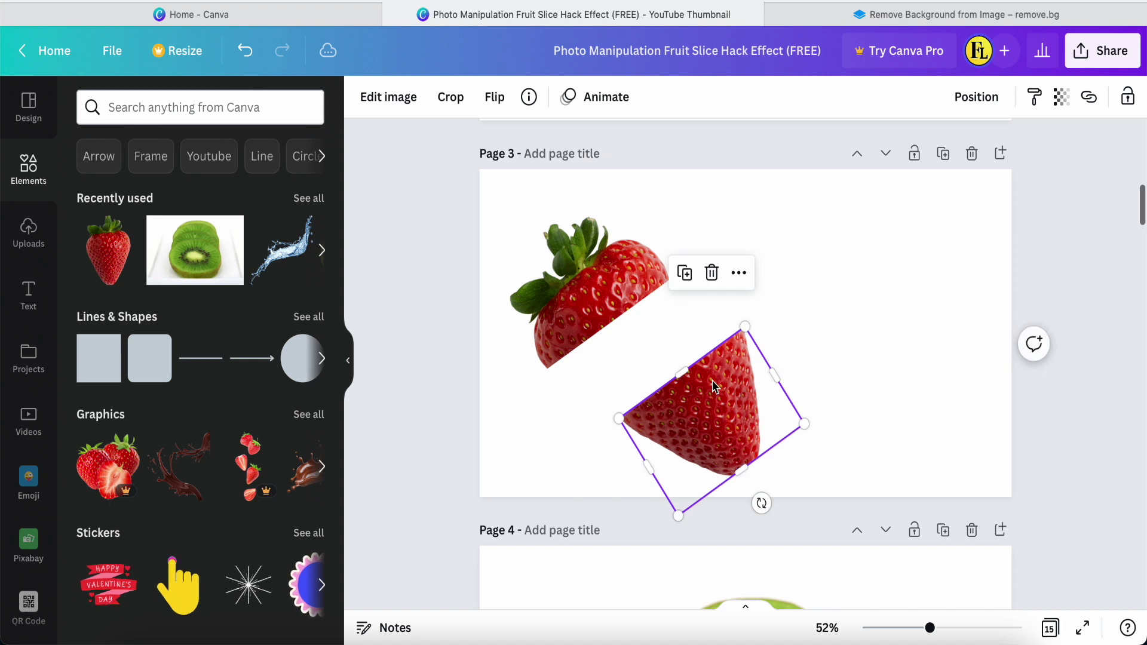
Duplicate the lower slice, crop the copy smaller, and place it at the lower right.
{"action": "left_click", "coordinate": [686, 275]}
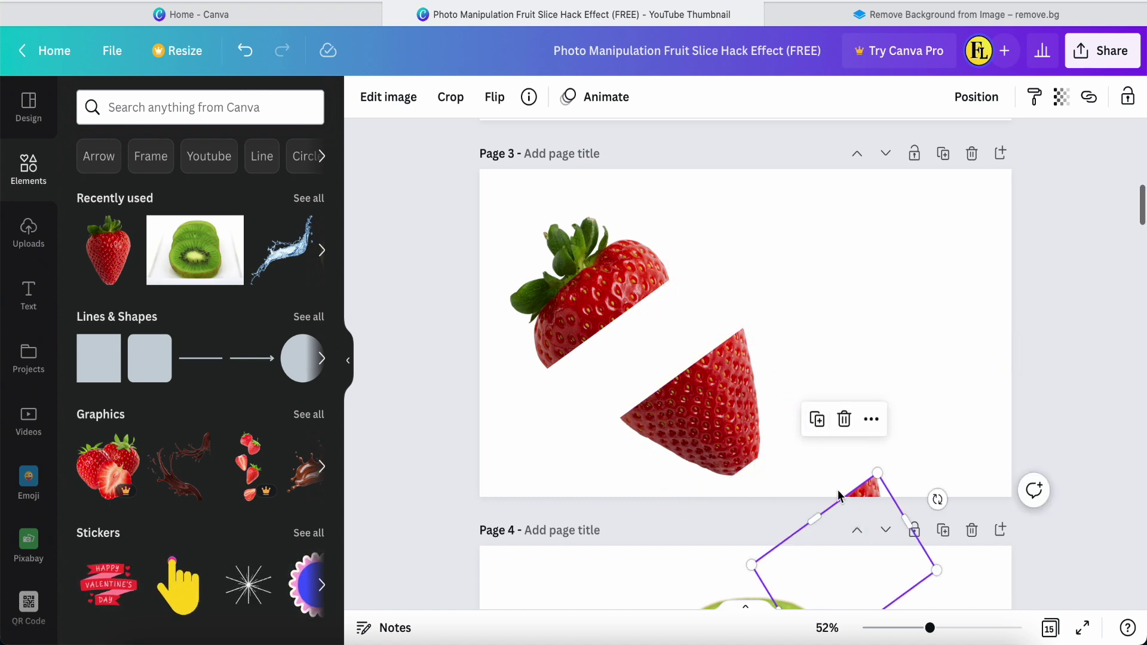
{"action": "left_click_drag", "start_coordinate": [865, 490], "coordinate": [733, 344]}
{"action": "left_click_drag", "start_coordinate": [684, 379], "coordinate": [846, 451]}
{"action": "left_click_drag", "start_coordinate": [867, 450], "coordinate": [922, 493]}
Re-tilt the middle strawberry half to about -43°.
{"action": "left_click", "coordinate": [708, 437]}
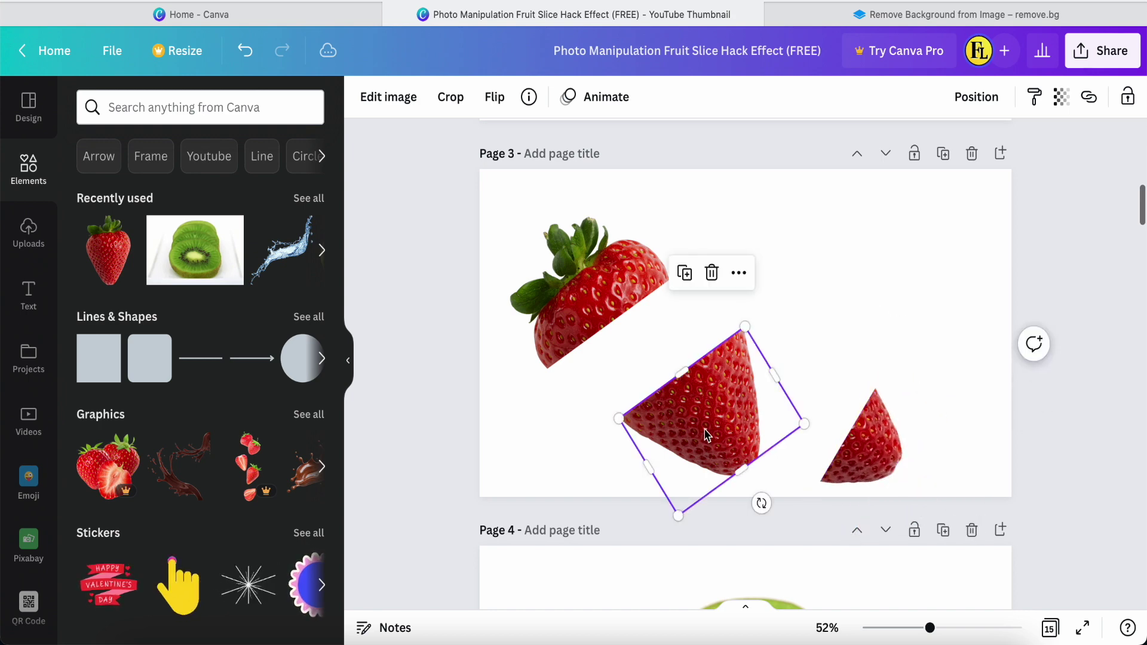
{"action": "left_click_drag", "start_coordinate": [761, 503], "coordinate": [766, 486]}
{"action": "left_click", "coordinate": [419, 393]}
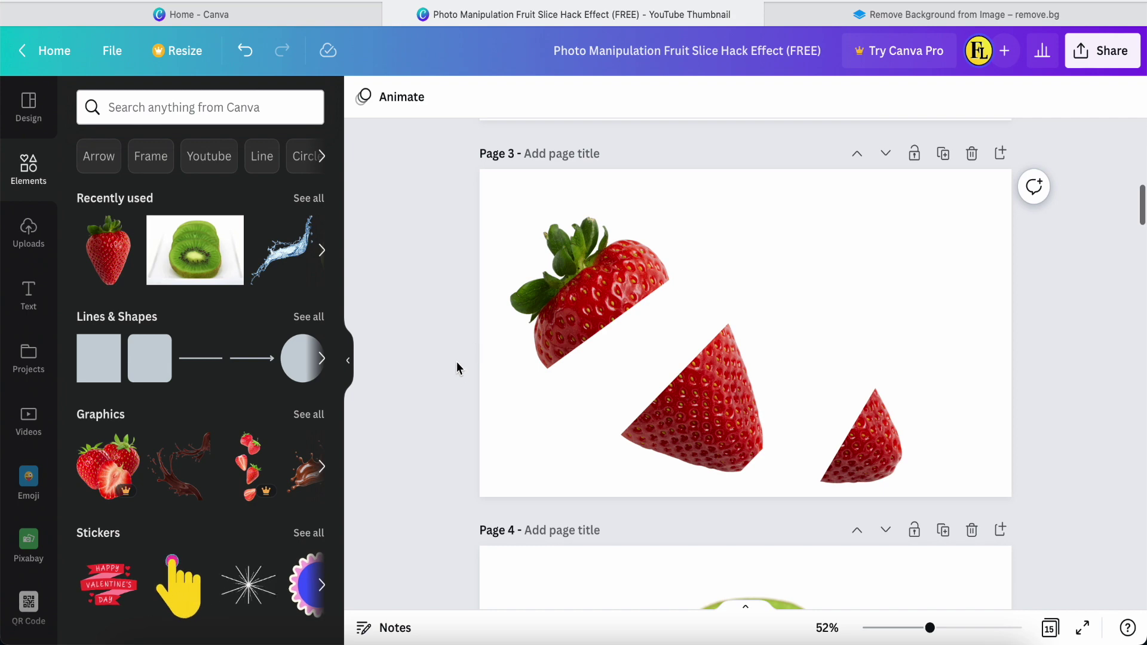
Crop the Page 4 kiwi photo on its top, left and right sides, then centre it.
{"action": "scroll", "coordinate": [456, 361], "scroll_direction": "down", "scroll_amount": 5}
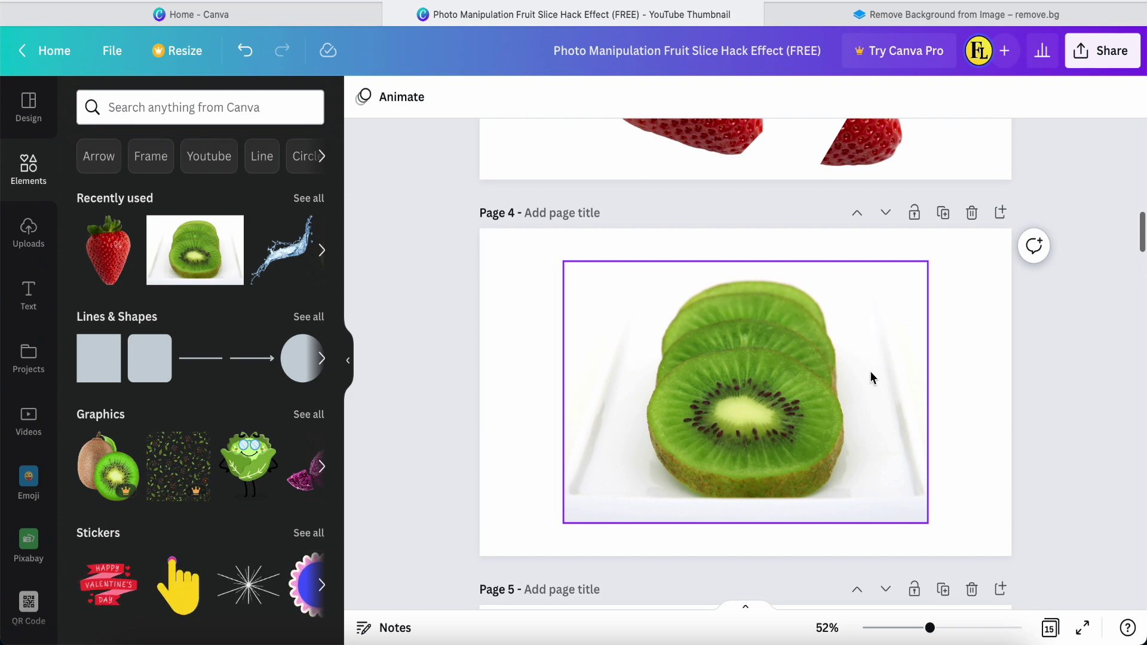
{"action": "scroll", "coordinate": [825, 397], "scroll_direction": "down", "scroll_amount": 6}
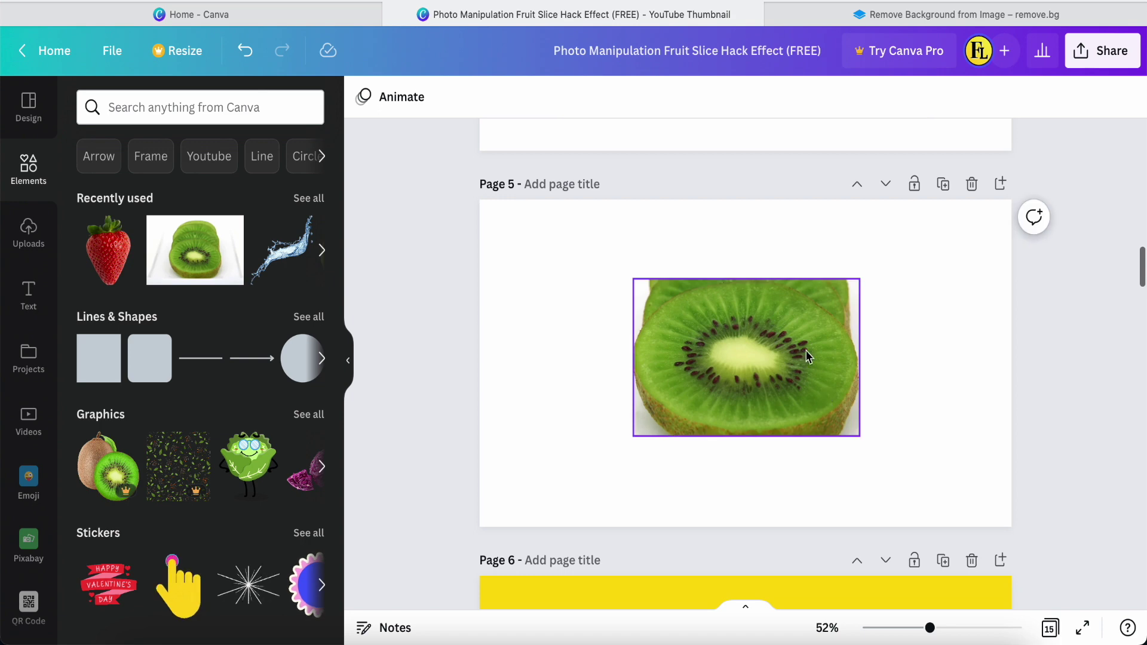
{"action": "scroll", "coordinate": [782, 318], "scroll_direction": "up", "scroll_amount": 5}
{"action": "left_click", "coordinate": [781, 313]}
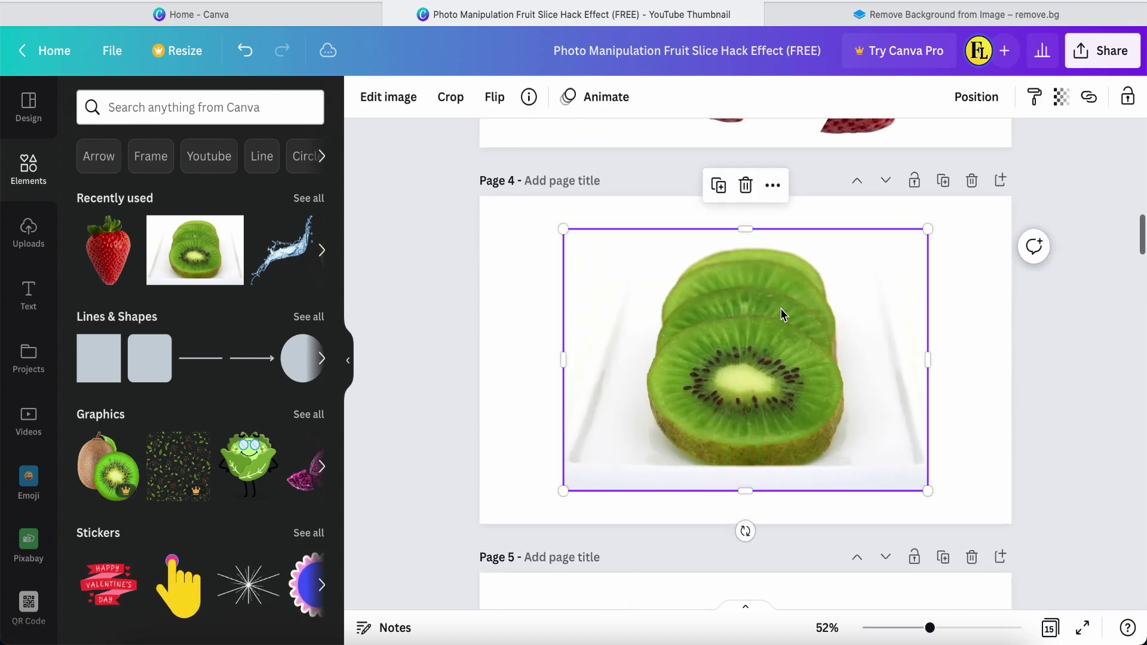
{"action": "left_click_drag", "start_coordinate": [745, 231], "coordinate": [745, 313]}
{"action": "left_click", "coordinate": [524, 325]}
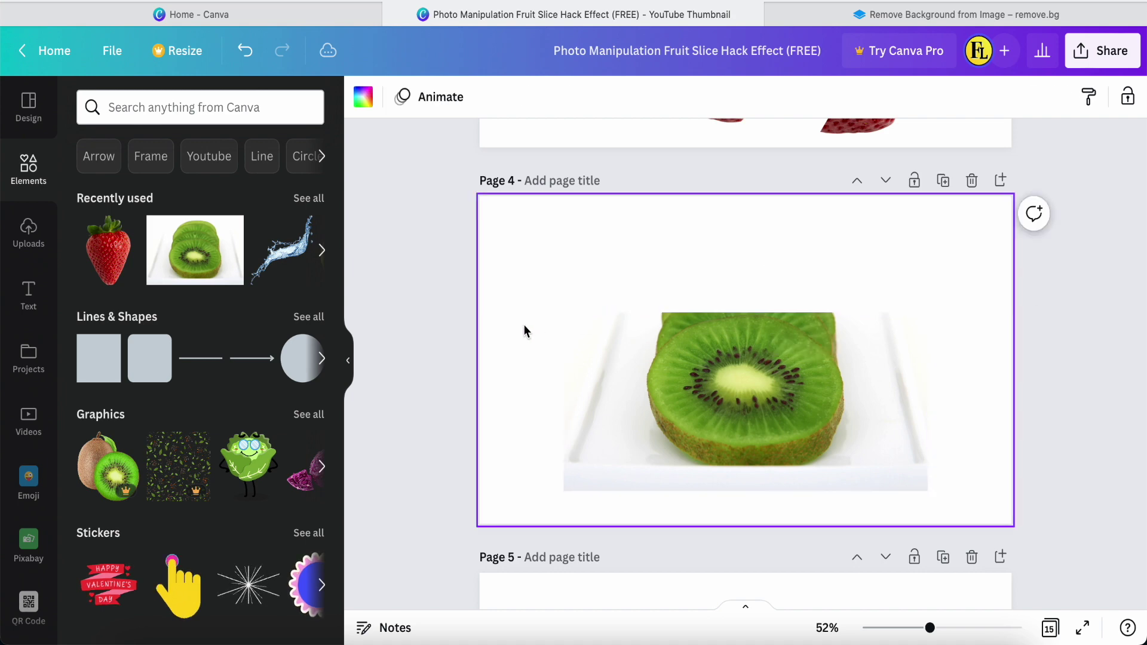
{"action": "left_click", "coordinate": [567, 399]}
{"action": "left_click_drag", "start_coordinate": [564, 399], "coordinate": [640, 399]}
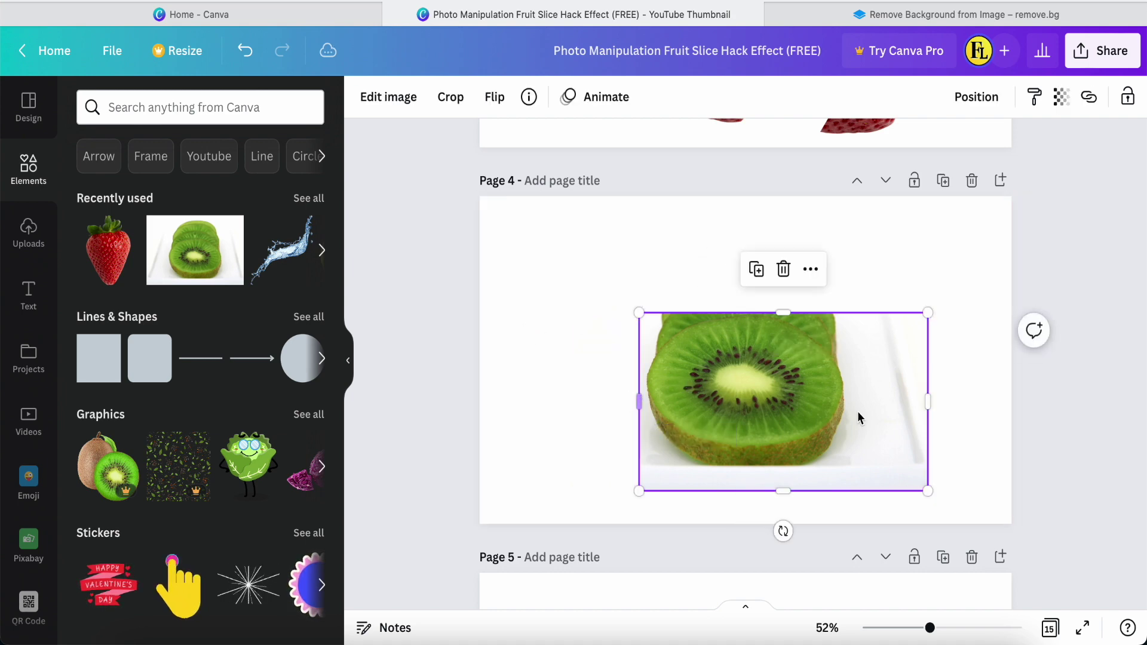
{"action": "left_click_drag", "start_coordinate": [928, 402], "coordinate": [849, 402]}
{"action": "left_click_drag", "start_coordinate": [712, 410], "coordinate": [719, 363]}
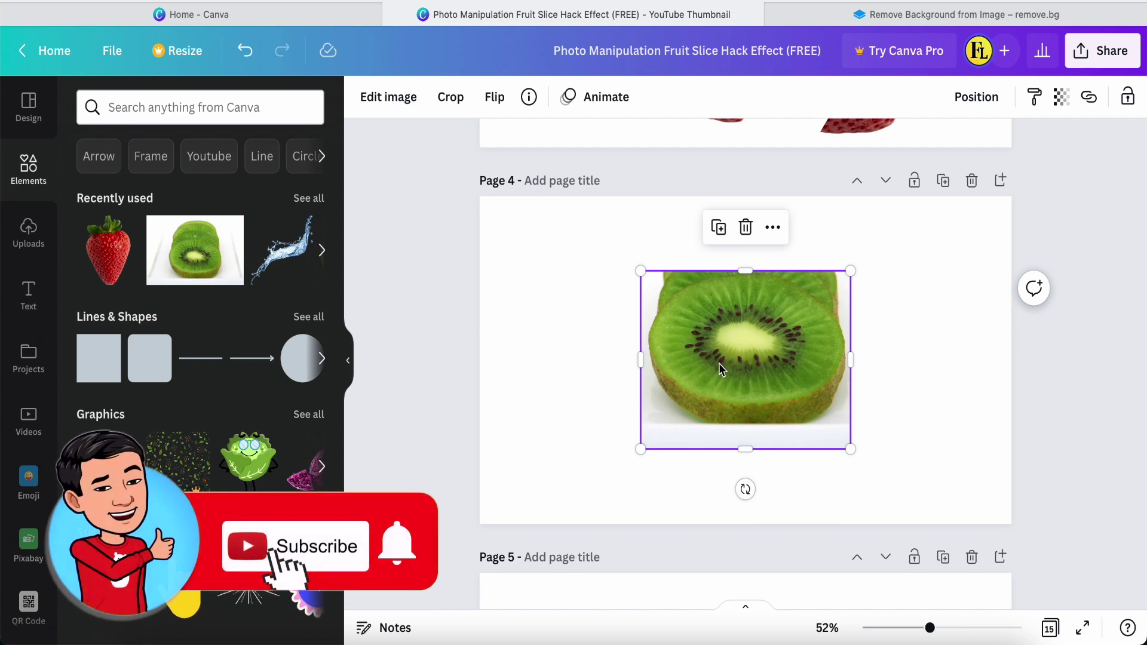
{"action": "left_click", "coordinate": [546, 396]}
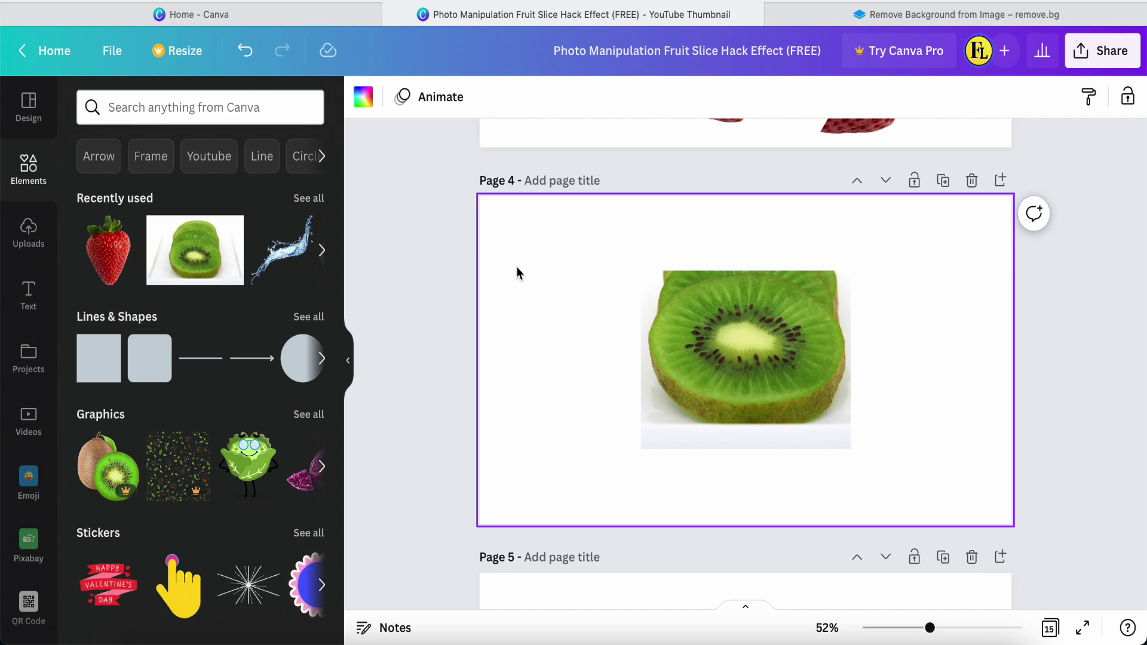
Make Page 4's background yellow and add a white half-moon graphic from the 'half moon shape' search.
{"action": "left_click", "coordinate": [363, 101]}
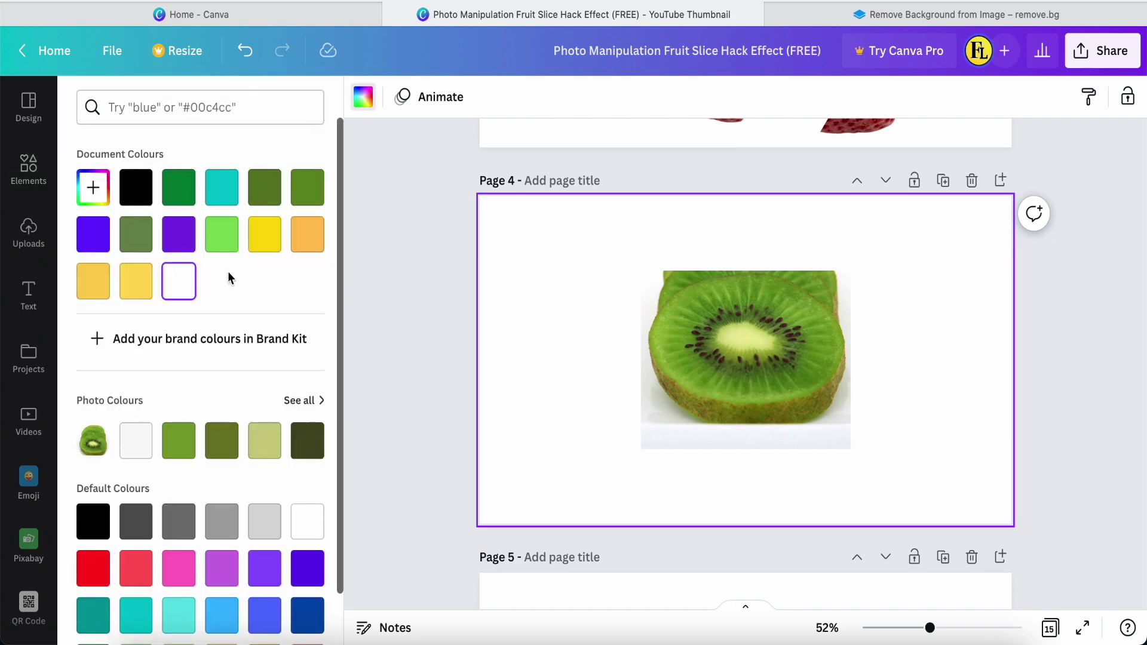
{"action": "left_click", "coordinate": [263, 245]}
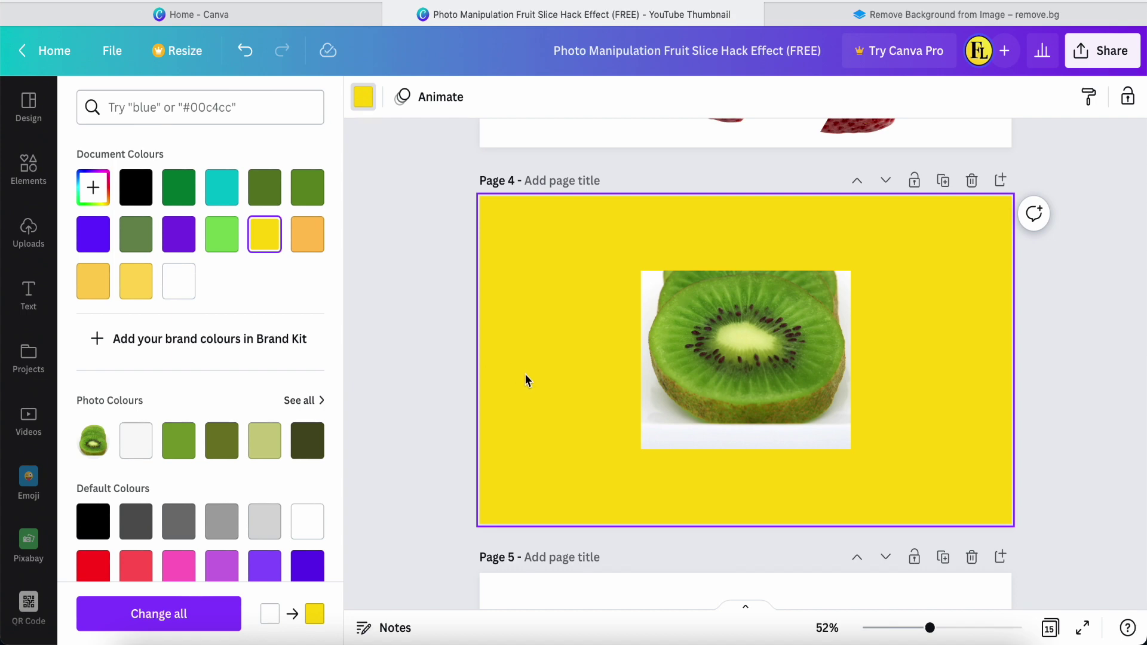
{"action": "left_click", "coordinate": [33, 172]}
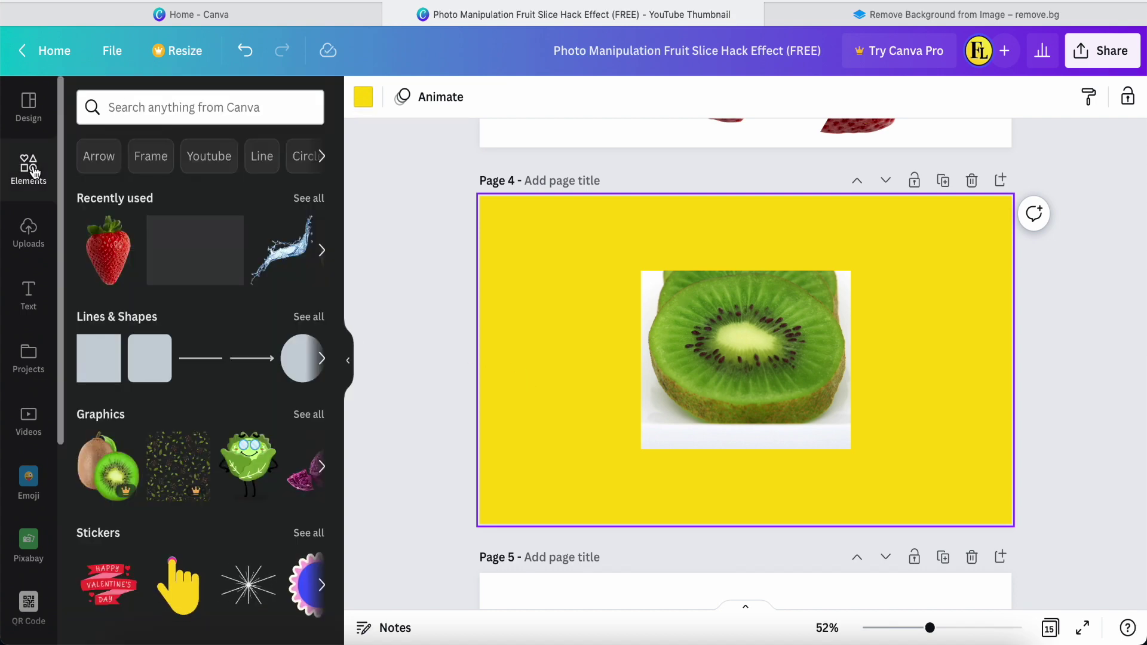
{"action": "left_click", "coordinate": [156, 110]}
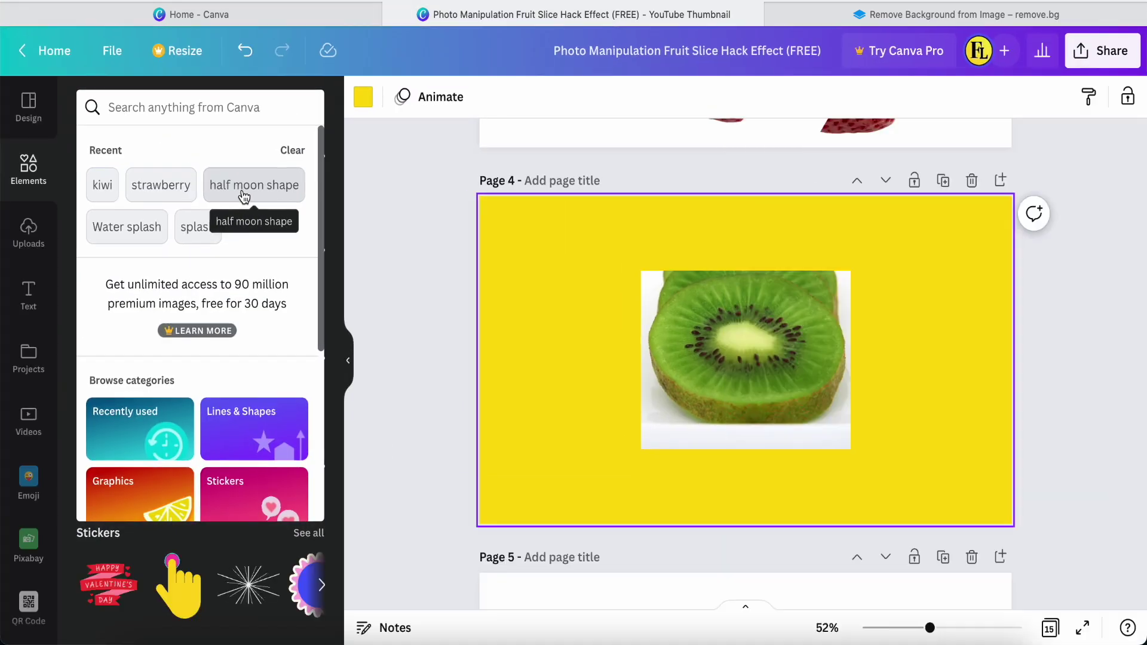
{"action": "left_click", "coordinate": [244, 198]}
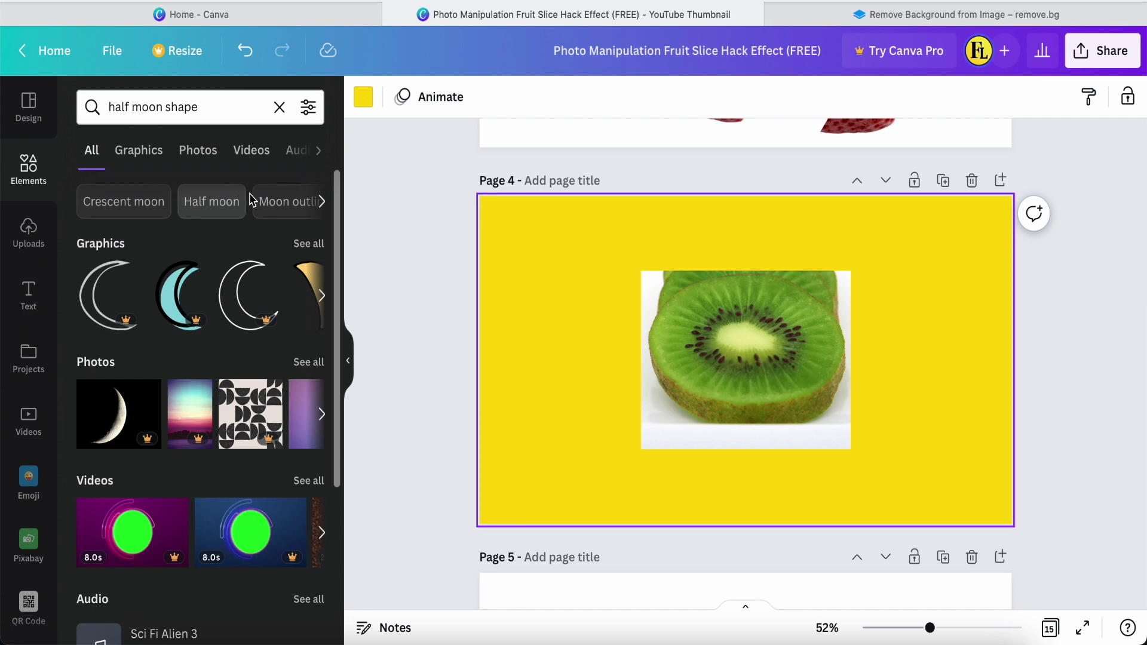
{"action": "left_click", "coordinate": [309, 244]}
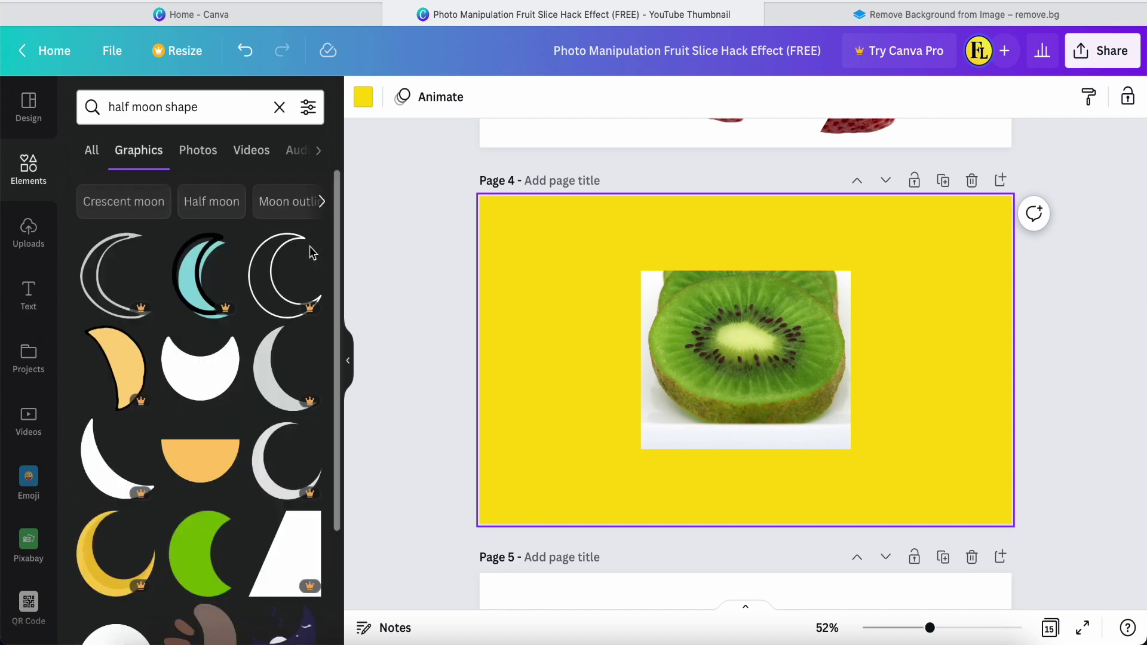
{"action": "left_click", "coordinate": [205, 388]}
Shrink the half-moon, centre it below the kiwi, and colour it yellow.
{"action": "left_click_drag", "start_coordinate": [705, 406], "coordinate": [713, 509]}
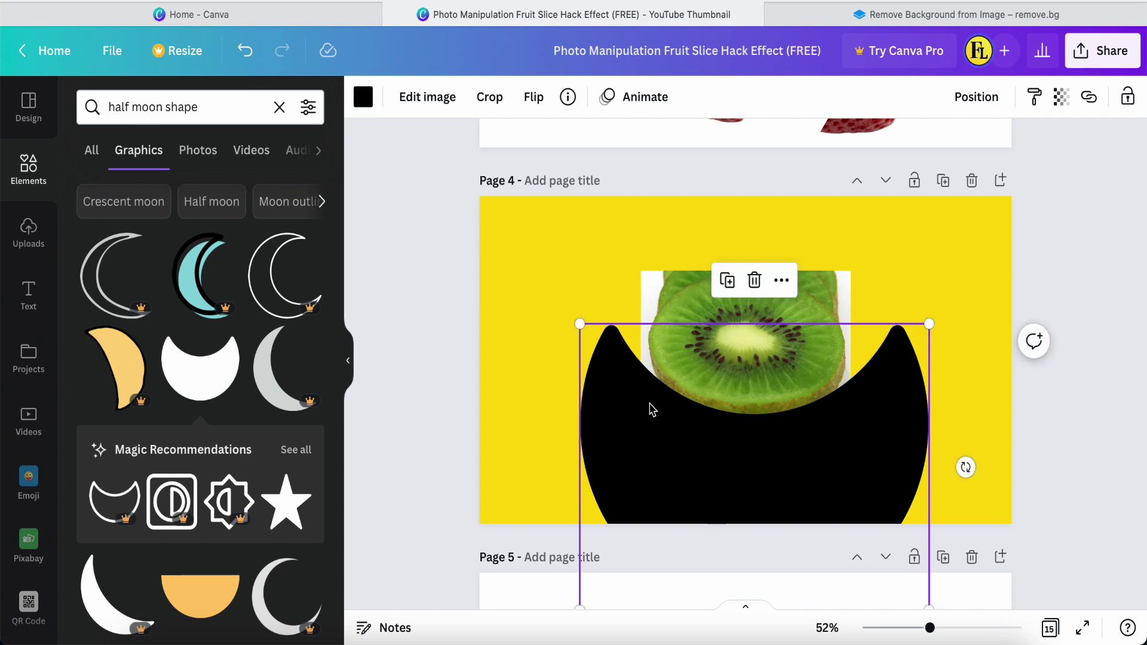
{"action": "left_click_drag", "start_coordinate": [579, 323], "coordinate": [599, 340]}
{"action": "mouse_move", "coordinate": [760, 458]}
{"action": "left_mouse_down"}
{"action": "mouse_move", "coordinate": [751, 449]}
{"action": "mouse_move", "coordinate": [765, 450]}
{"action": "left_mouse_up"}
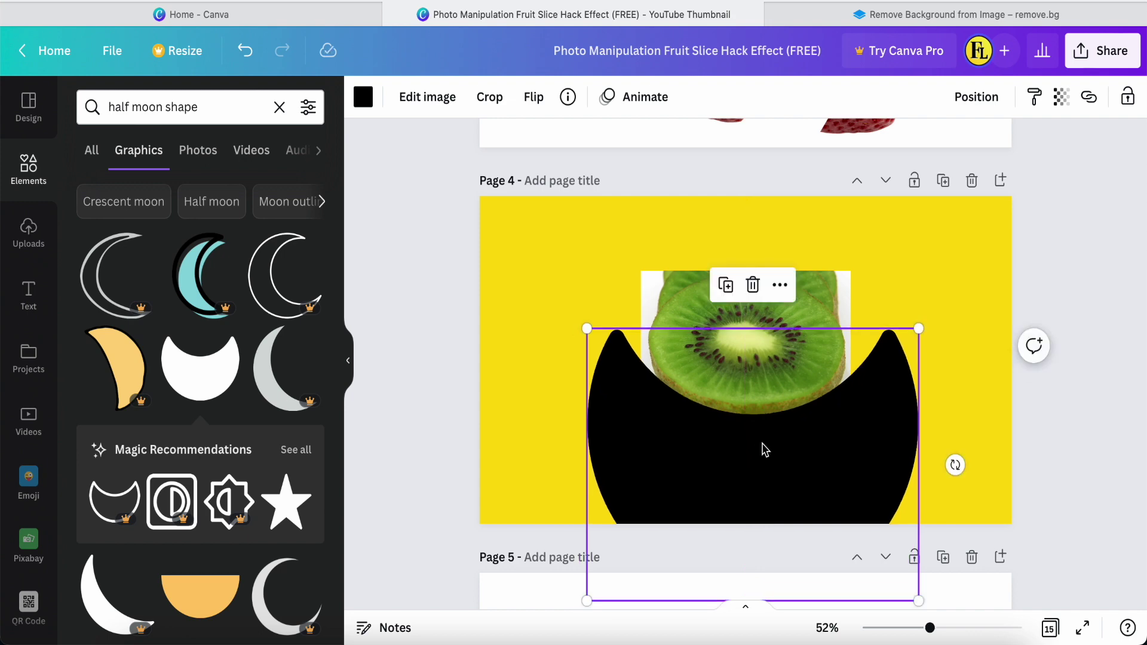
{"action": "left_click", "coordinate": [364, 97]}
{"action": "left_click", "coordinate": [263, 236]}
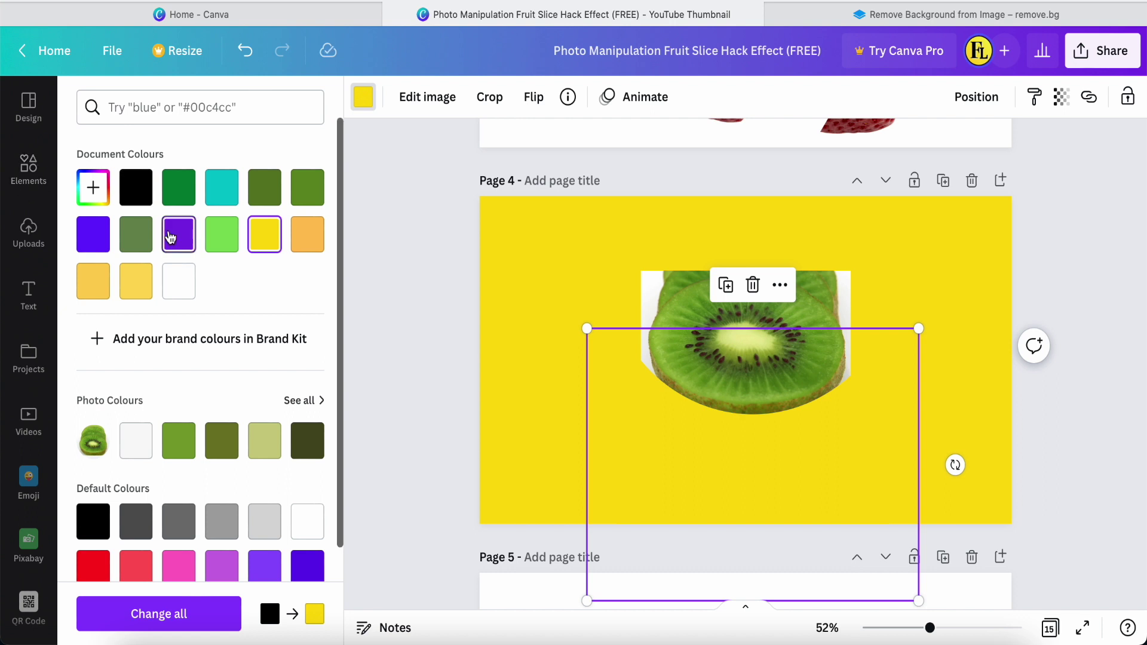
Duplicate the yellow half-moon, flip it vertically, and move it over the kiwi's top.
{"action": "left_click", "coordinate": [725, 285]}
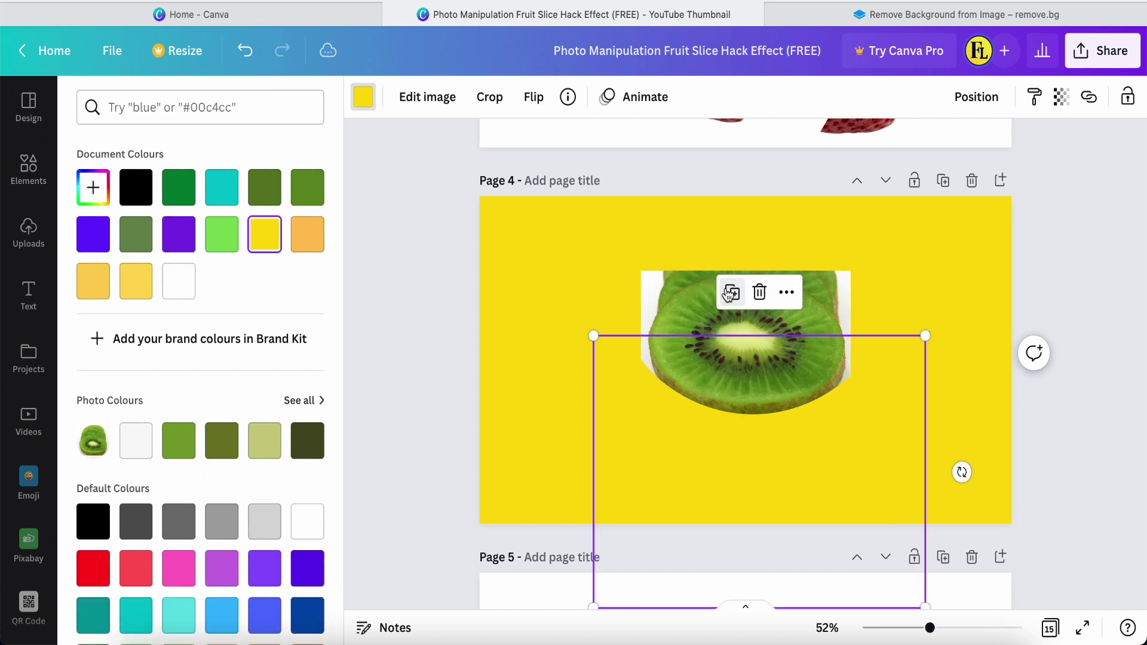
{"action": "left_click", "coordinate": [533, 98]}
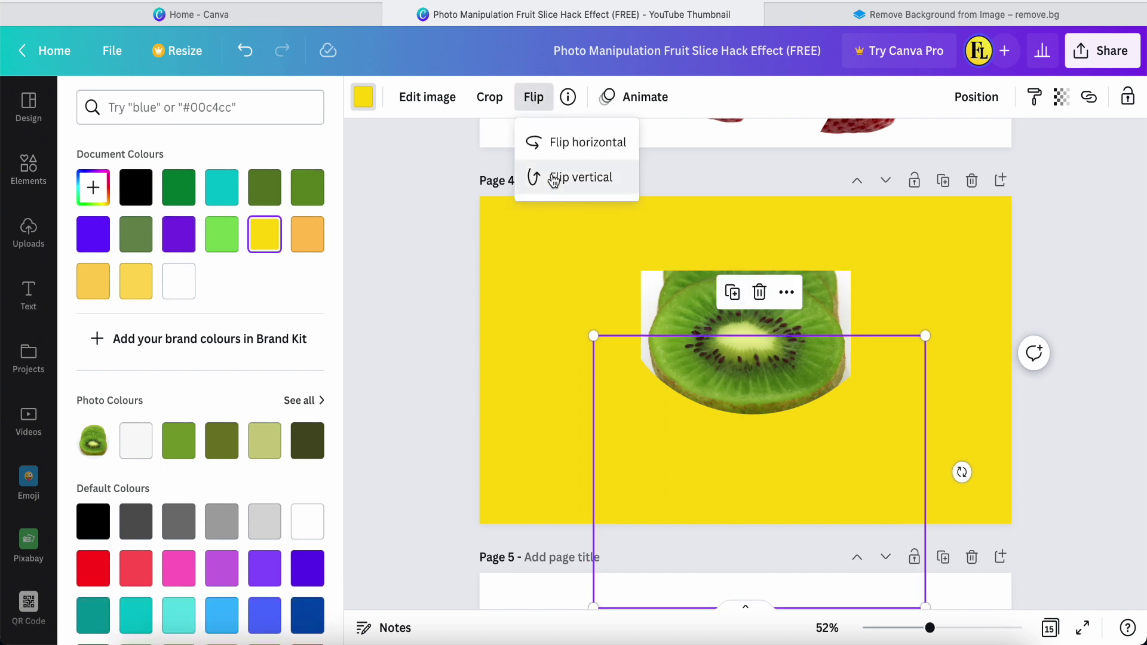
{"action": "left_click", "coordinate": [550, 178]}
{"action": "left_click_drag", "start_coordinate": [741, 439], "coordinate": [727, 184]}
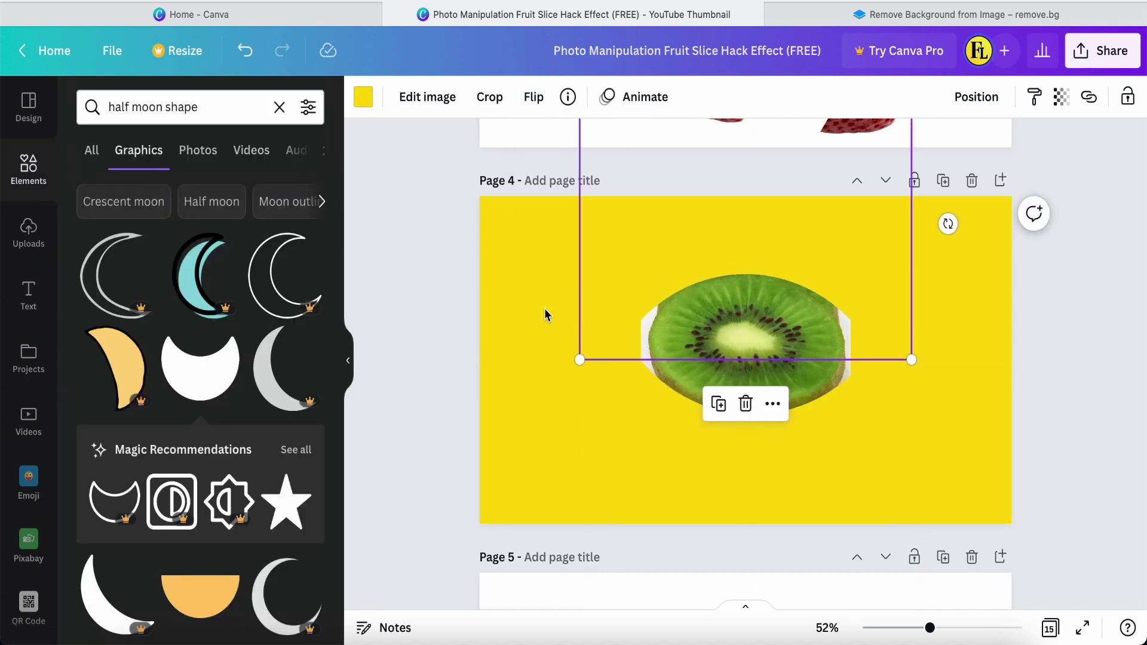
{"action": "left_click", "coordinate": [531, 339]}
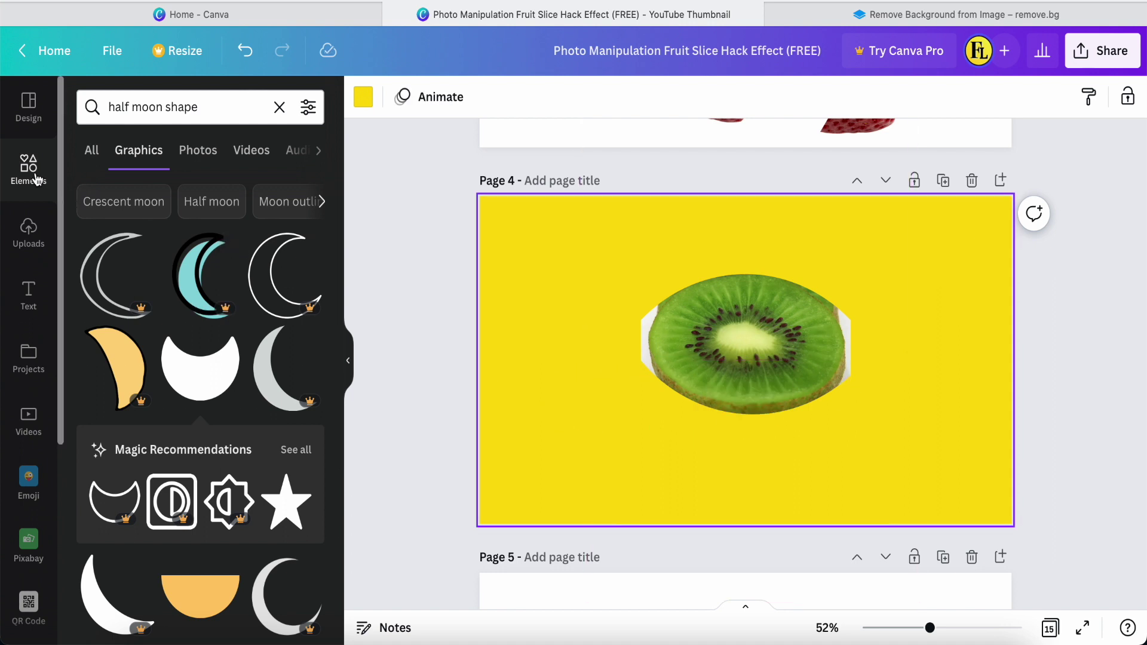
Add a circle shape over the kiwi and fill it yellow.
{"action": "left_click", "coordinate": [278, 107]}
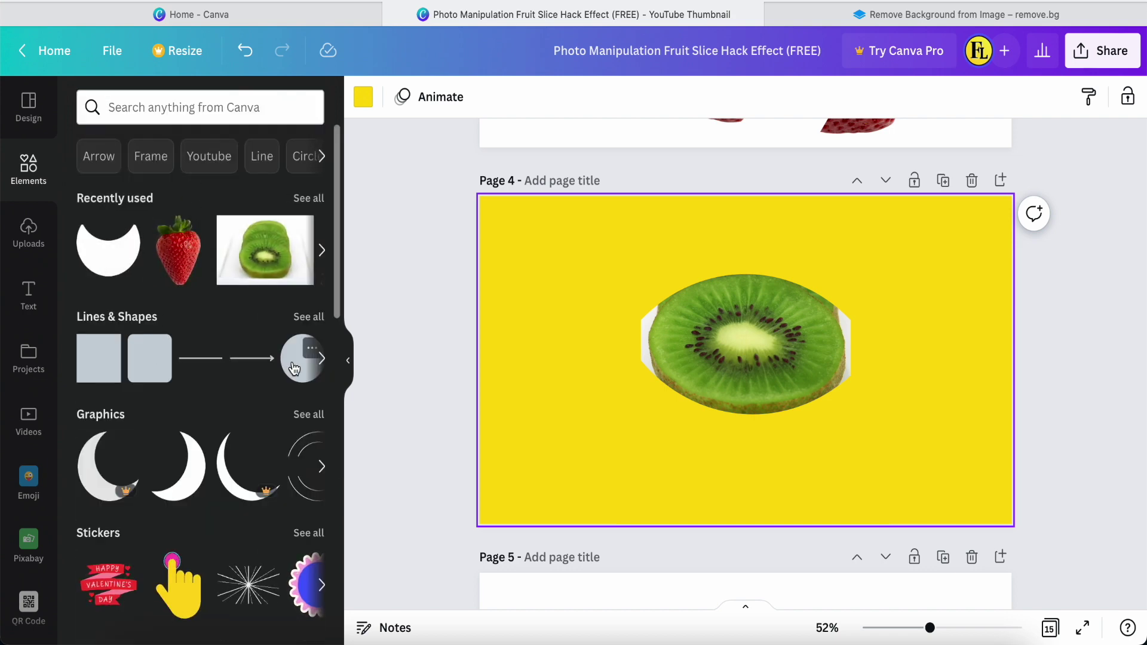
{"action": "left_click", "coordinate": [294, 369]}
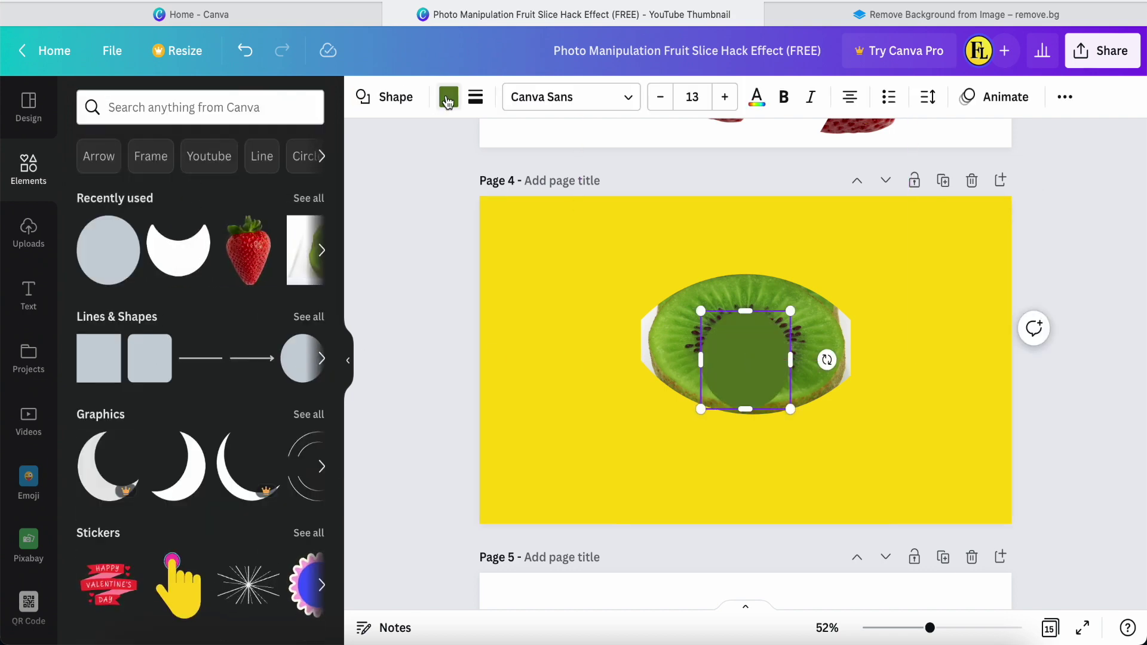
{"action": "left_click", "coordinate": [448, 98]}
{"action": "left_click", "coordinate": [304, 246]}
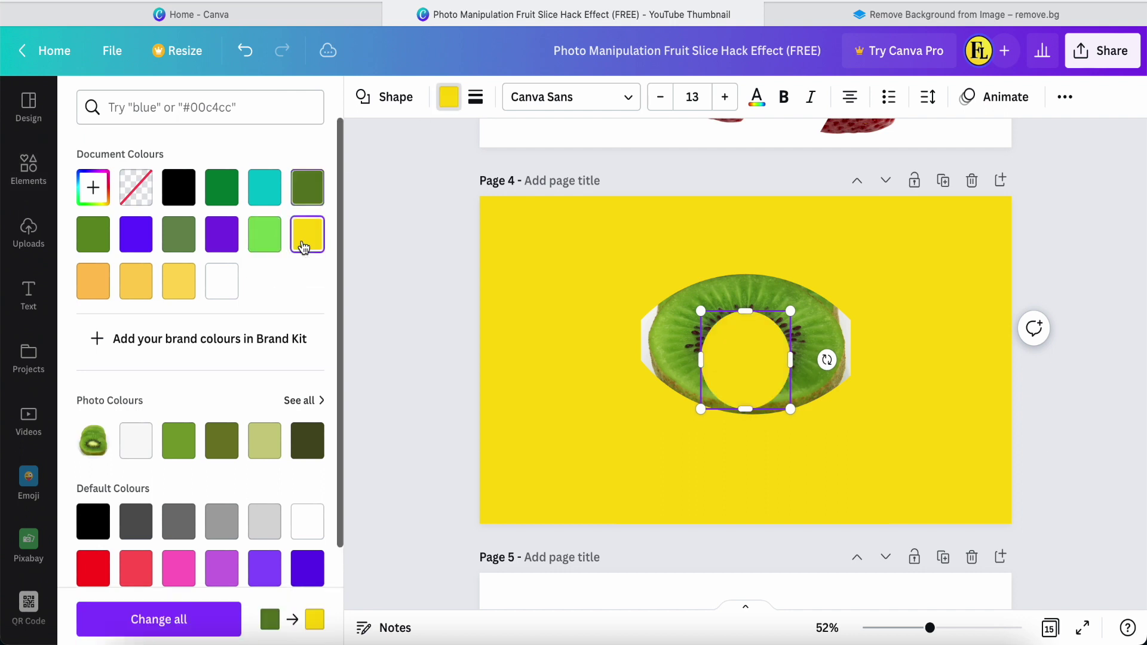
Give the circle a solid yellow border of weight 30, a transparent fill, and widen it leftward.
{"action": "left_click", "coordinate": [476, 99]}
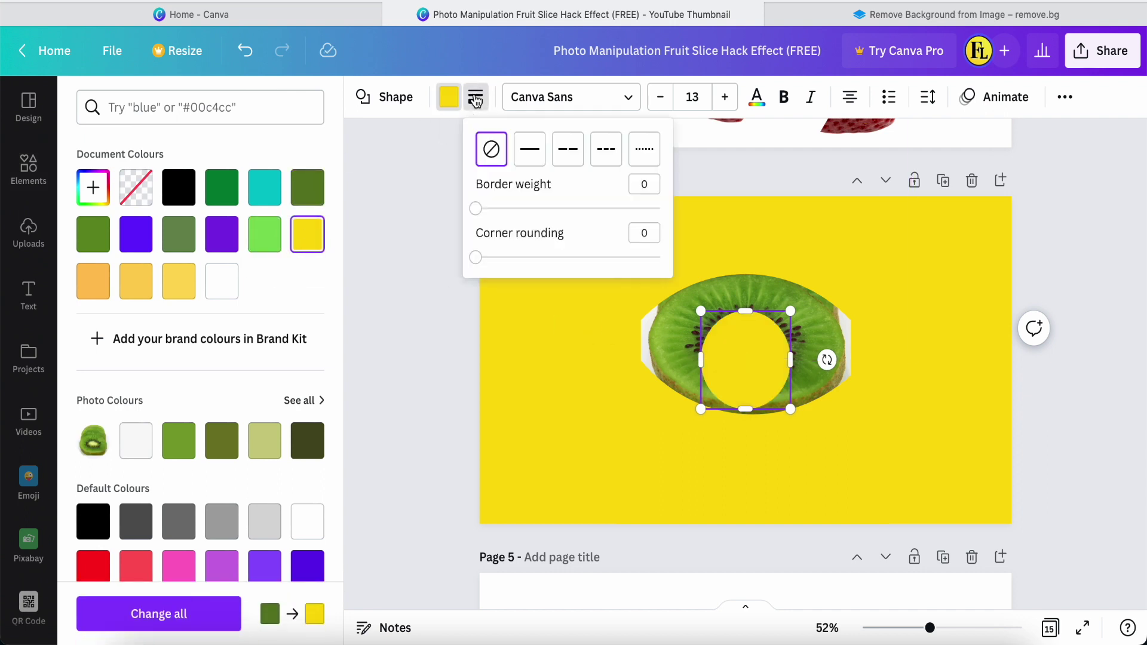
{"action": "left_click", "coordinate": [529, 161]}
{"action": "left_click_drag", "start_coordinate": [487, 215], "coordinate": [531, 217]}
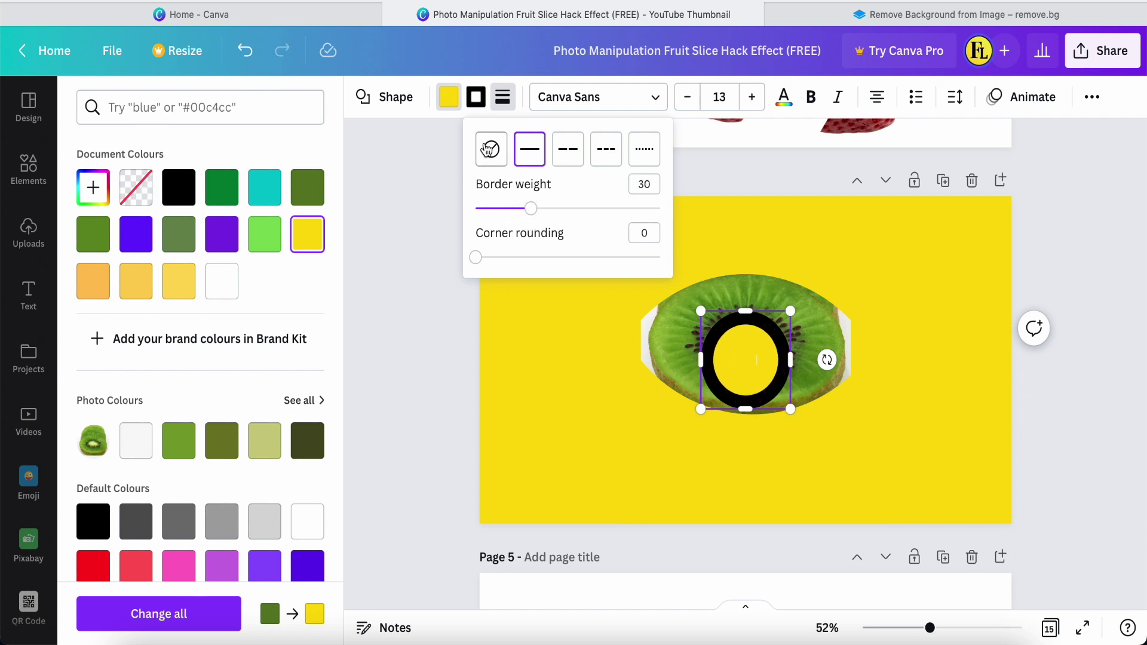
{"action": "left_click", "coordinate": [476, 101]}
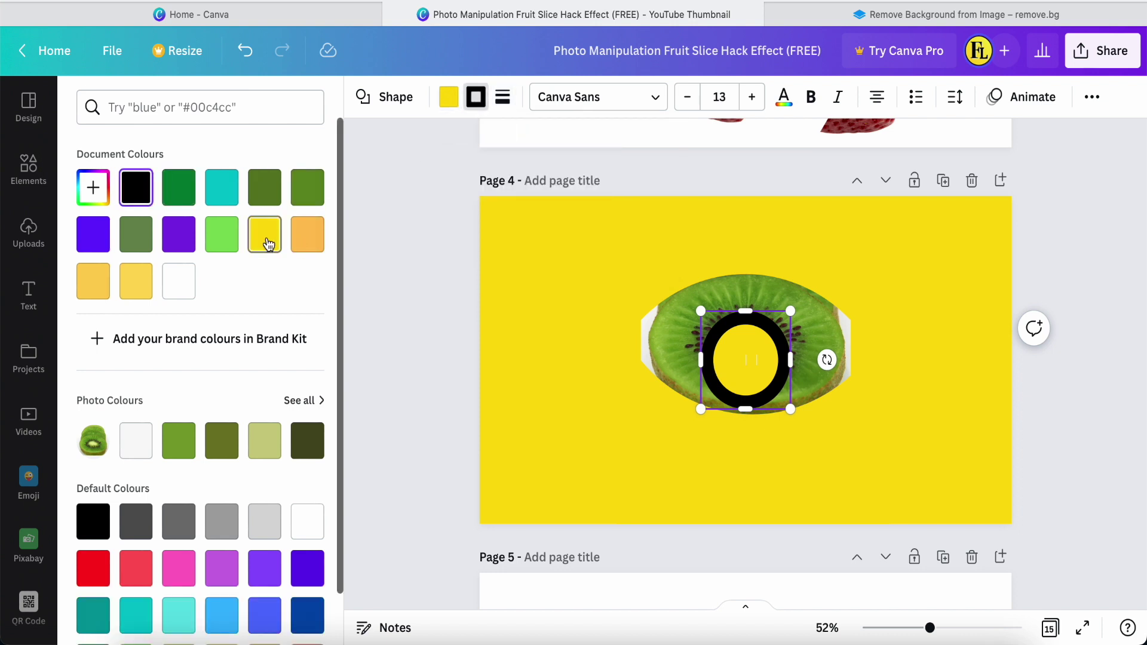
{"action": "left_click", "coordinate": [267, 242]}
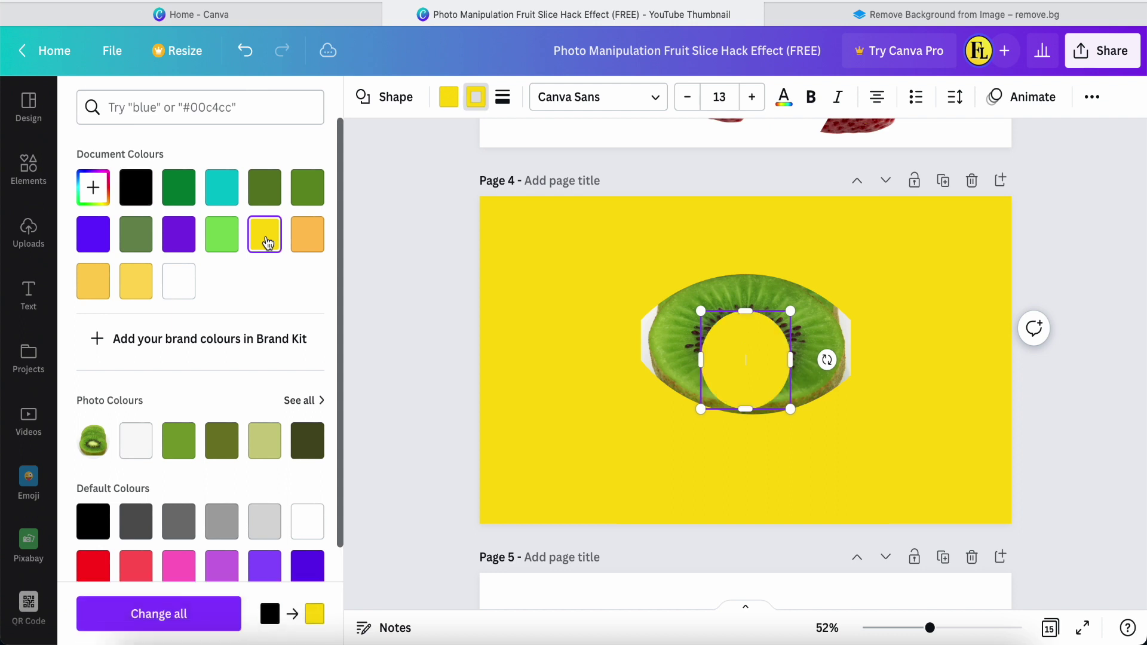
{"action": "left_click", "coordinate": [451, 100]}
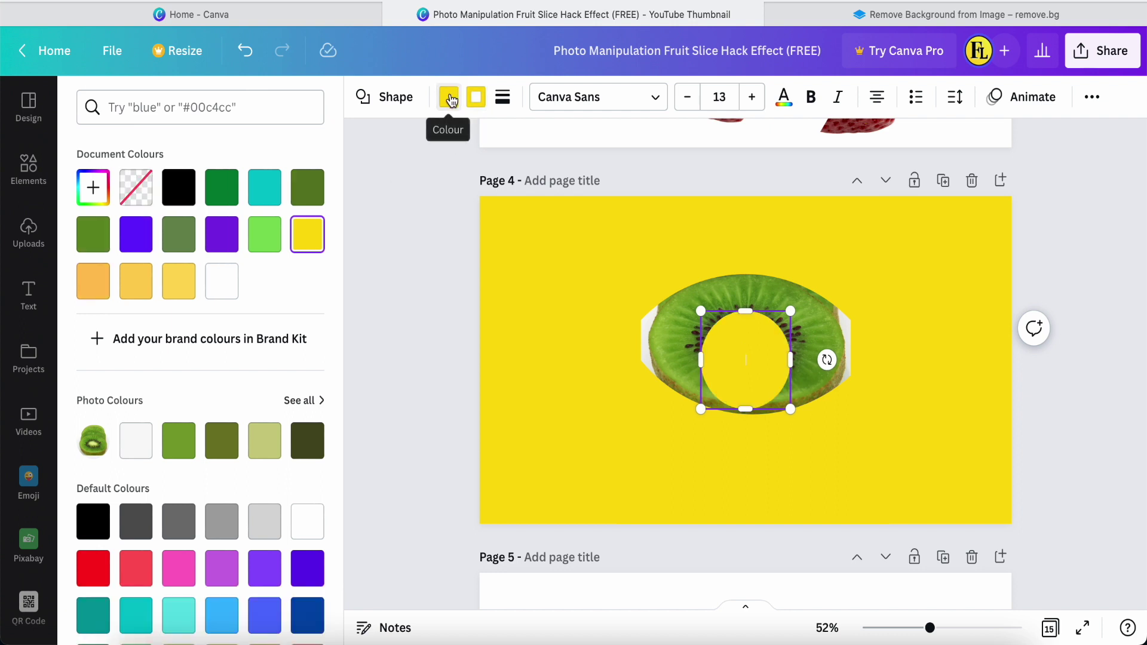
{"action": "left_click", "coordinate": [137, 202]}
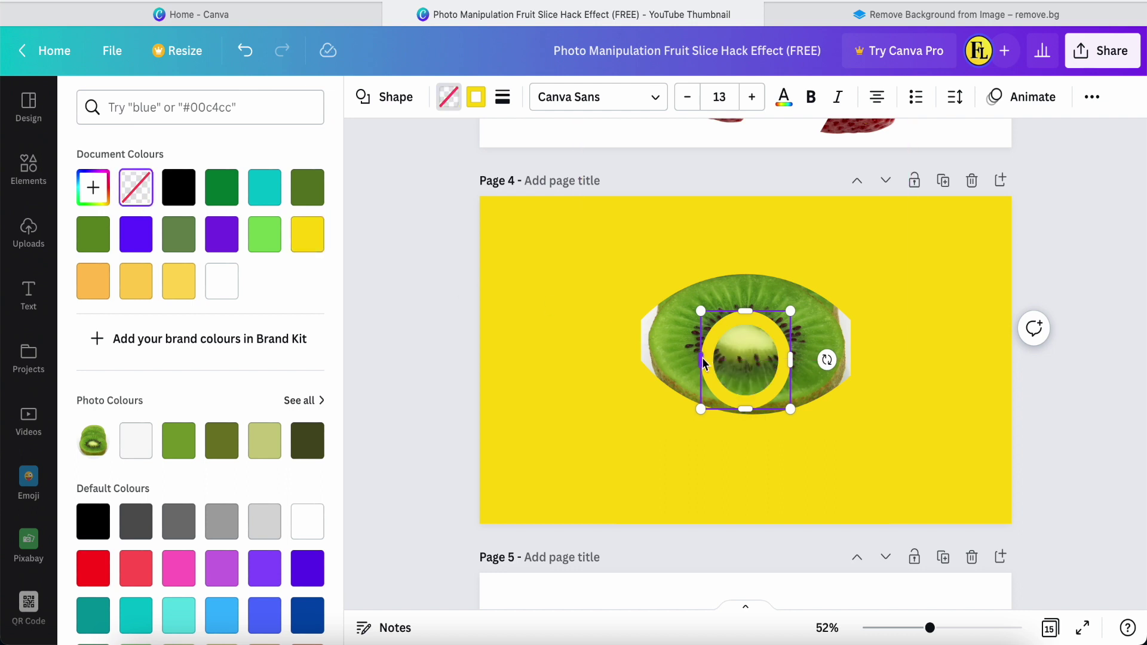
{"action": "left_click_drag", "start_coordinate": [703, 362], "coordinate": [643, 357]}
Stretch the yellow ring wider and taller and centre it over the kiwi slice.
{"action": "left_click_drag", "start_coordinate": [793, 364], "coordinate": [860, 360]}
{"action": "left_click_drag", "start_coordinate": [751, 311], "coordinate": [753, 269]}
{"action": "left_click_drag", "start_coordinate": [754, 354], "coordinate": [754, 358]}
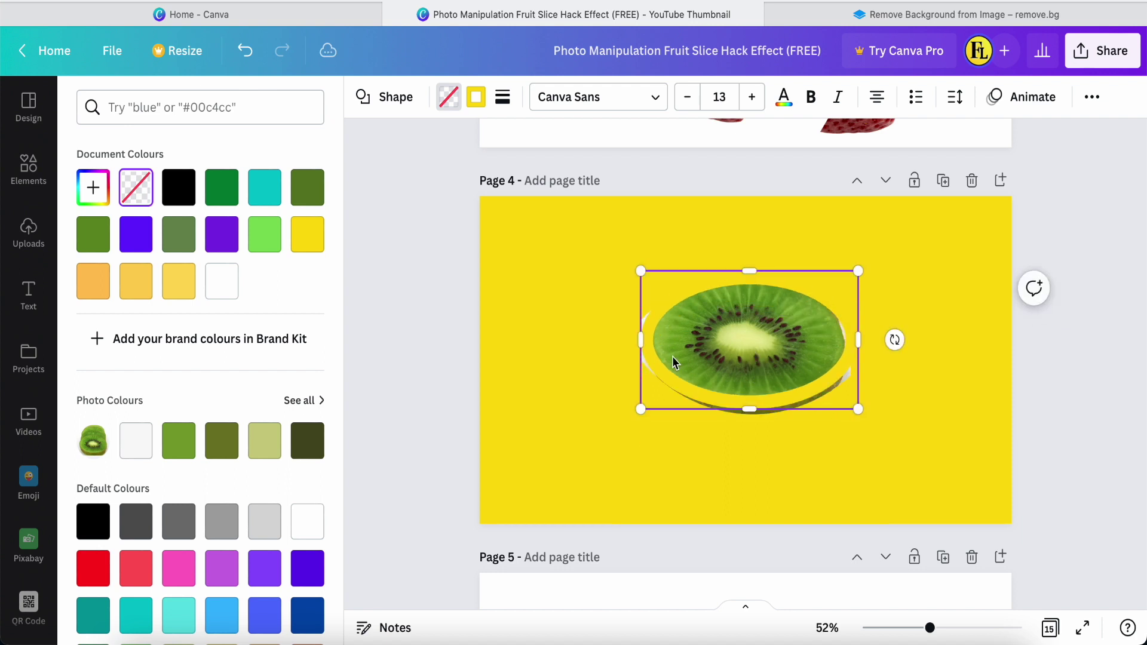
{"action": "left_click_drag", "start_coordinate": [641, 351], "coordinate": [637, 352]}
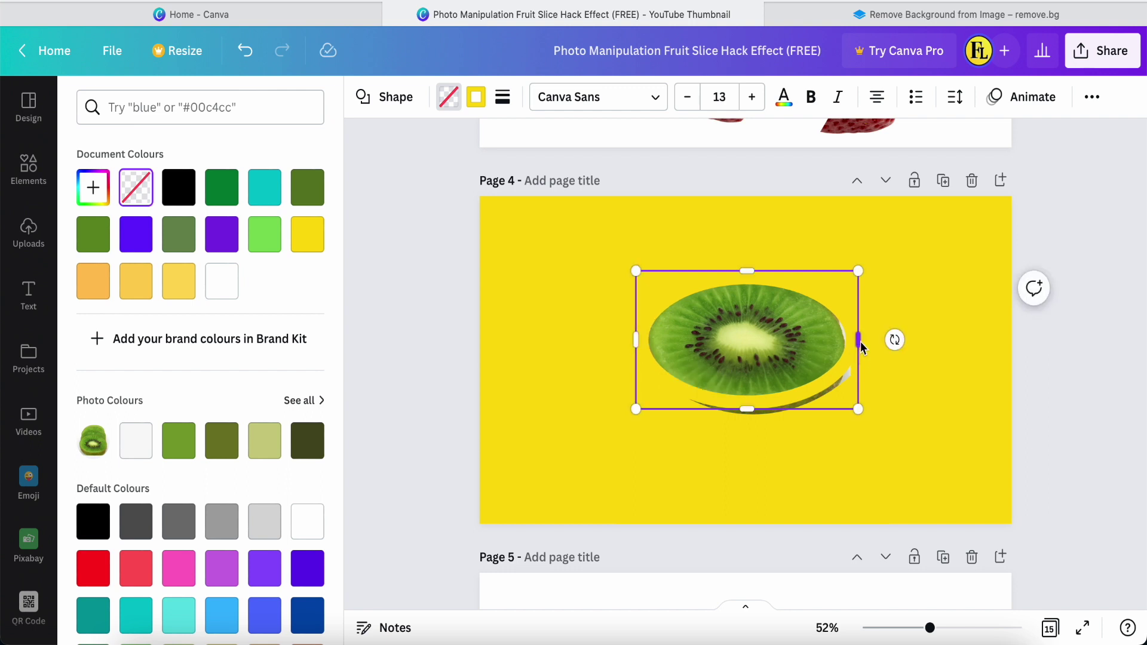
{"action": "left_click_drag", "start_coordinate": [861, 345], "coordinate": [867, 344]}
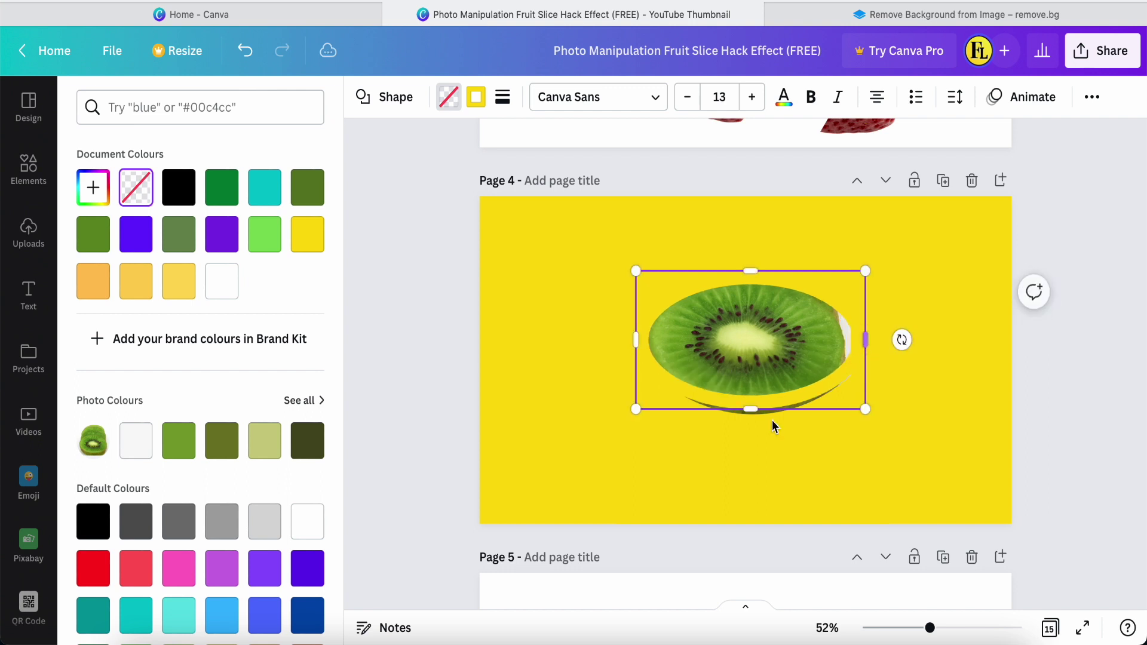
{"action": "left_click_drag", "start_coordinate": [752, 406], "coordinate": [751, 417]}
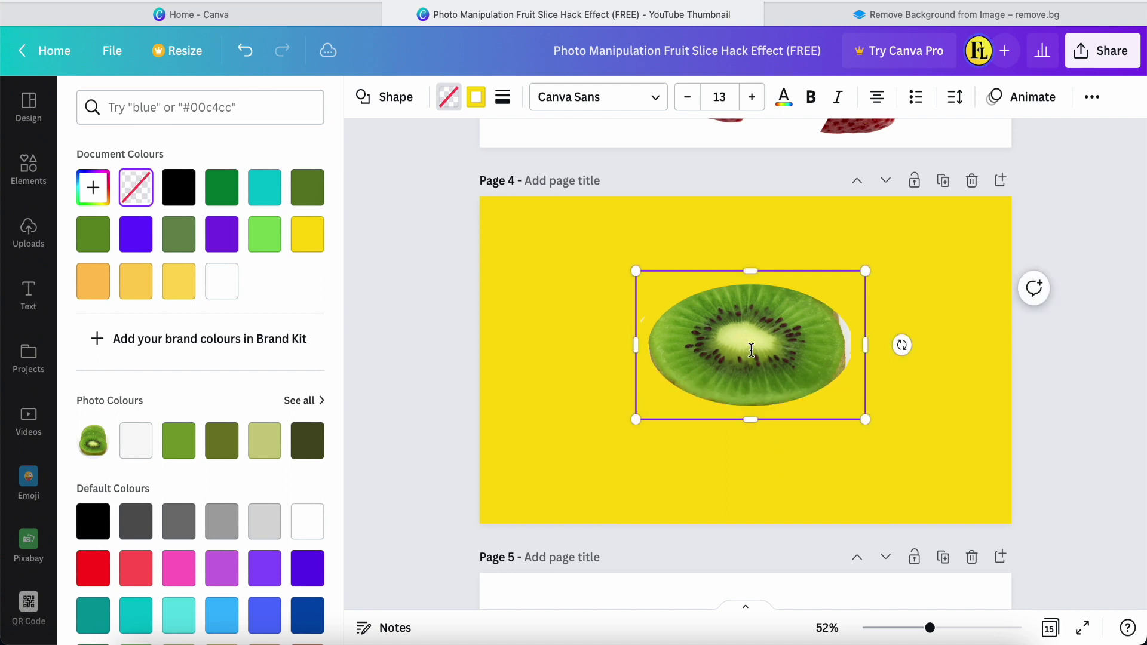
{"action": "left_click_drag", "start_coordinate": [747, 338], "coordinate": [745, 339]}
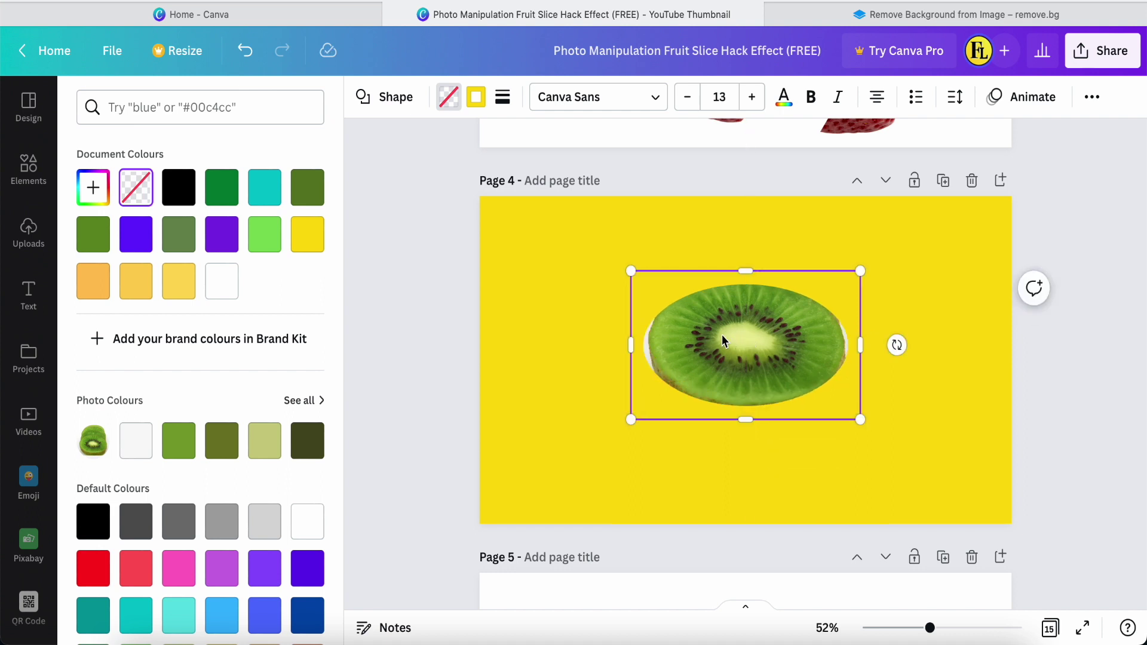
Set the ring's yellow border to weight 44 and extend its top and bottom edges.
{"action": "left_click", "coordinate": [474, 105]}
{"action": "left_click", "coordinate": [500, 104]}
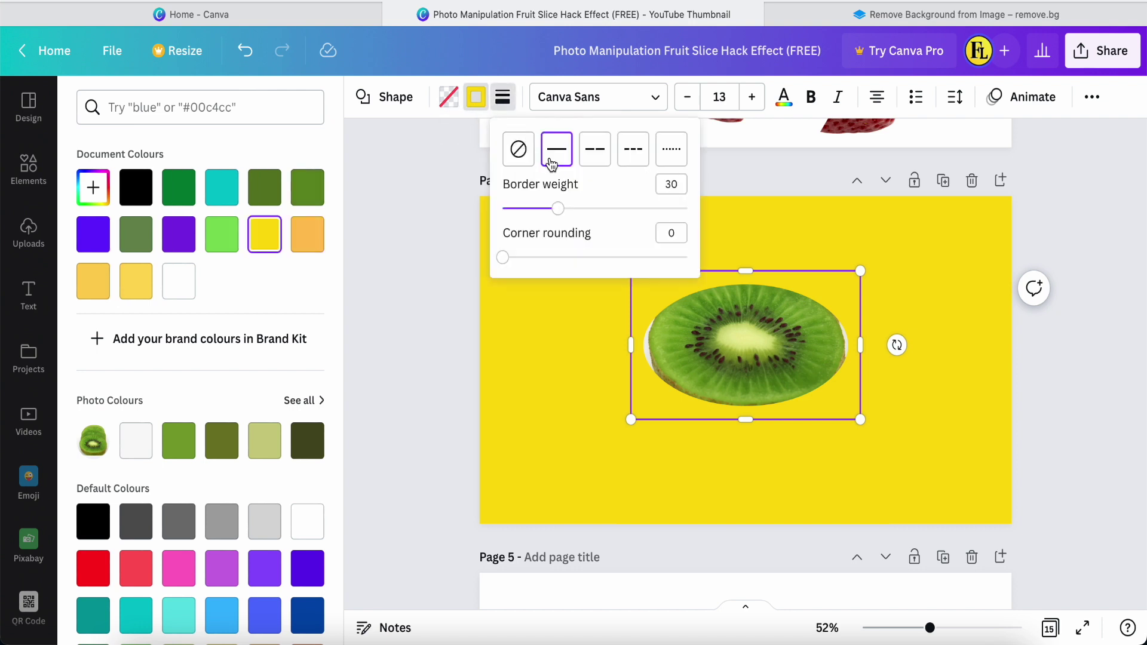
{"action": "left_click_drag", "start_coordinate": [560, 213], "coordinate": [586, 212]}
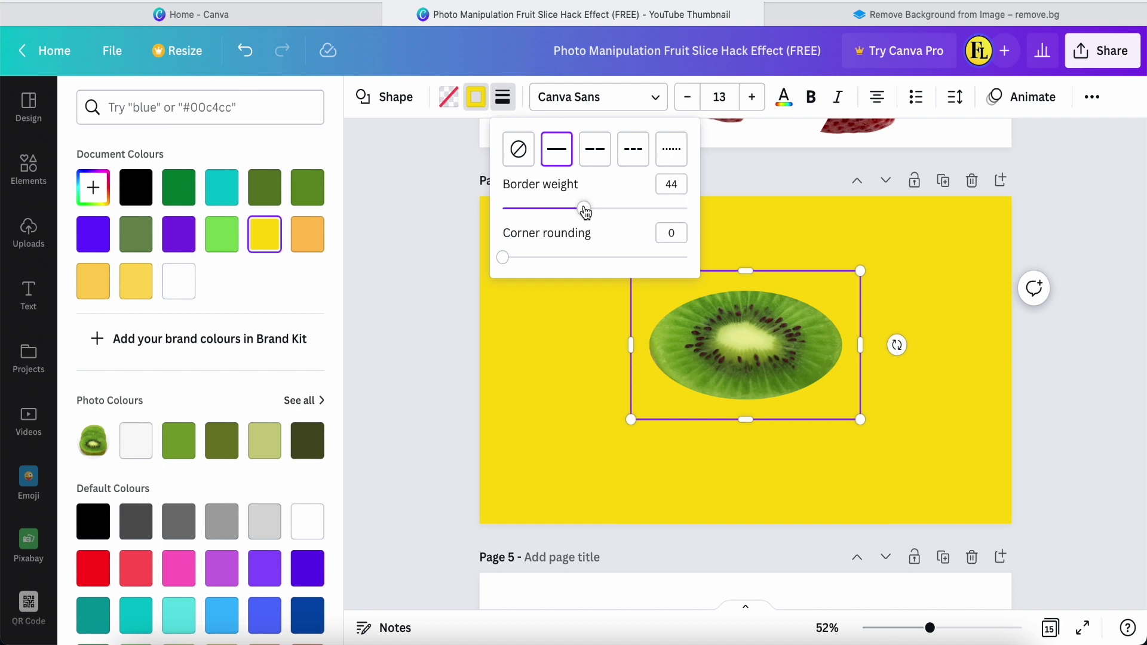
{"action": "left_click", "coordinate": [746, 321]}
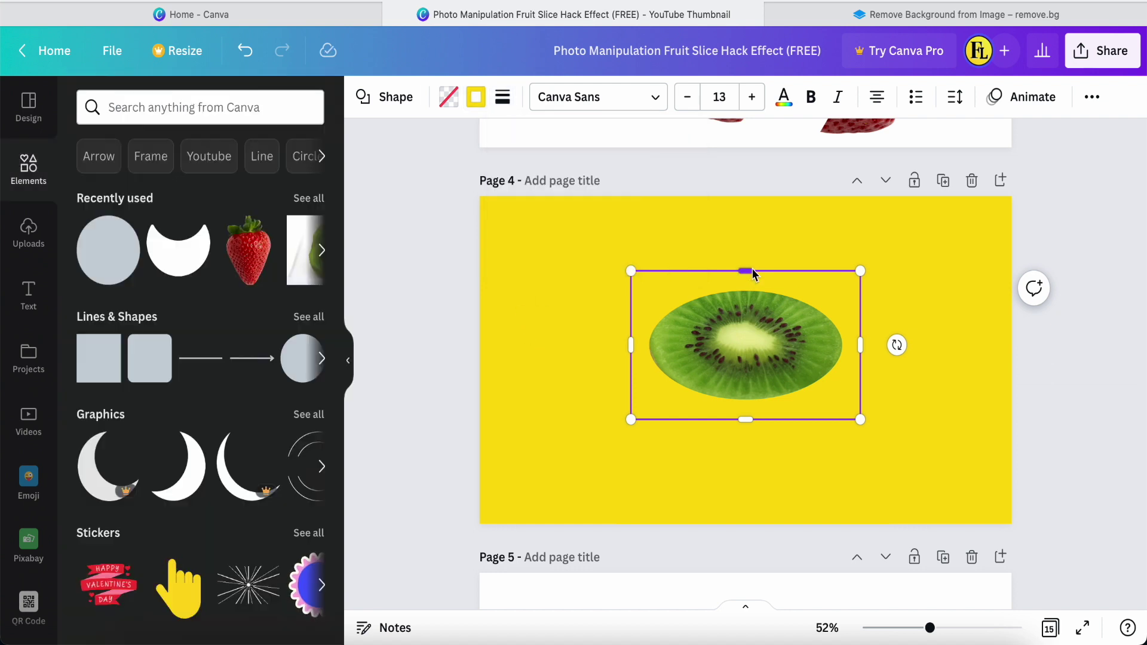
{"action": "left_click_drag", "start_coordinate": [752, 268], "coordinate": [752, 255]}
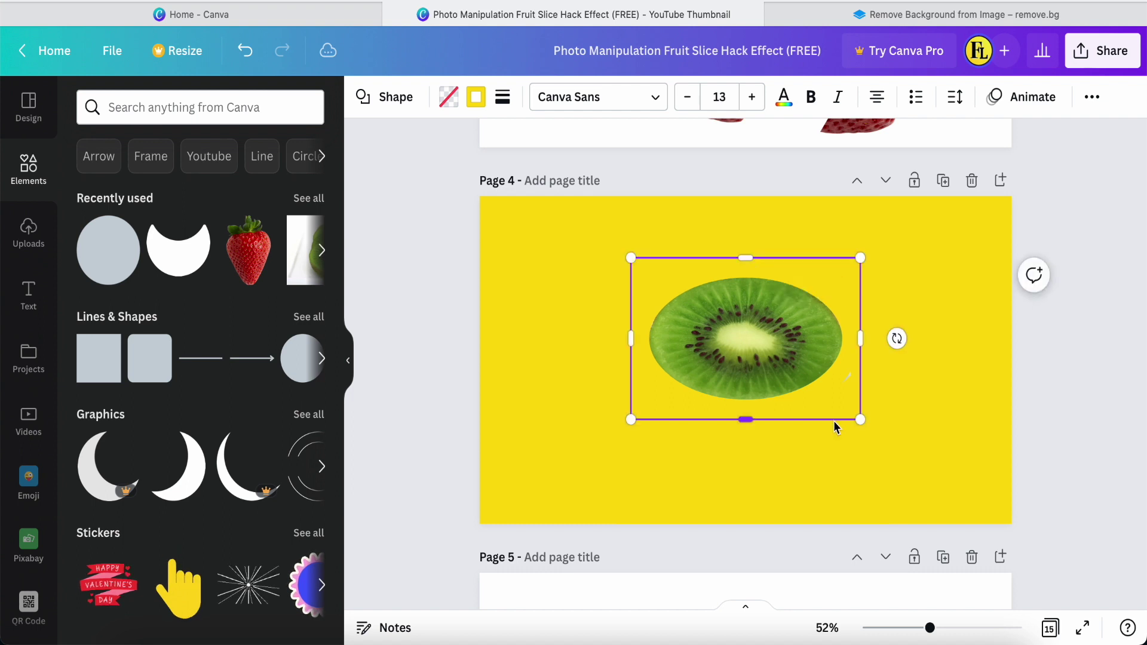
{"action": "left_click_drag", "start_coordinate": [746, 421], "coordinate": [747, 429]}
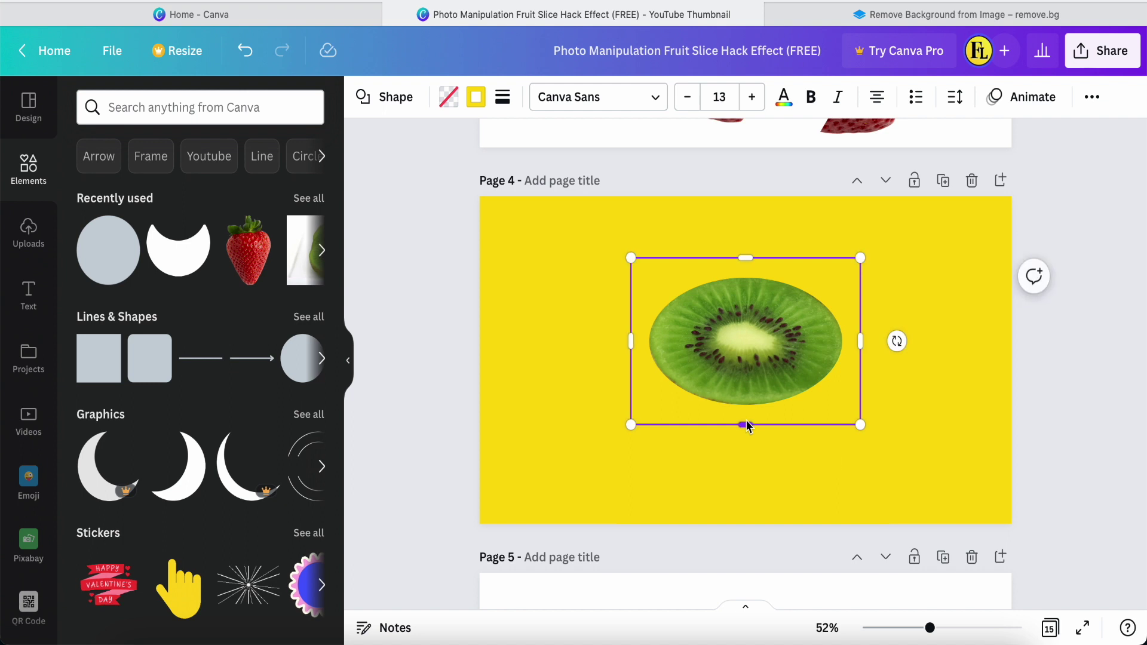
{"action": "left_click", "coordinate": [582, 389]}
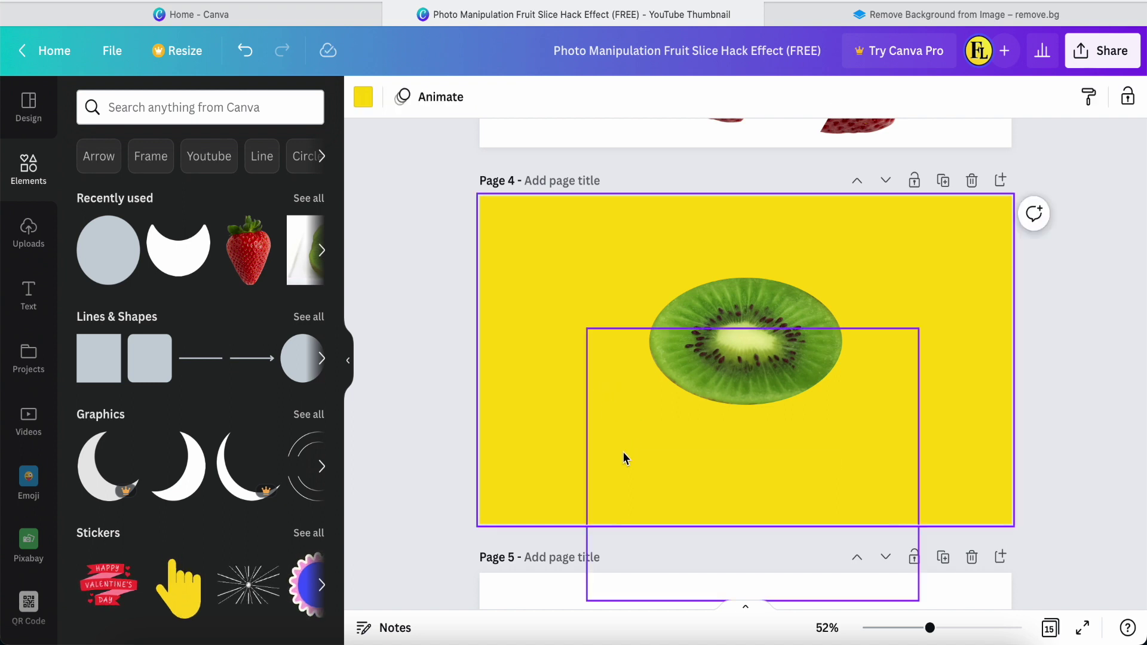
{"action": "left_click", "coordinate": [432, 433]}
{"action": "scroll", "coordinate": [431, 434], "scroll_direction": "up", "scroll_amount": 5}
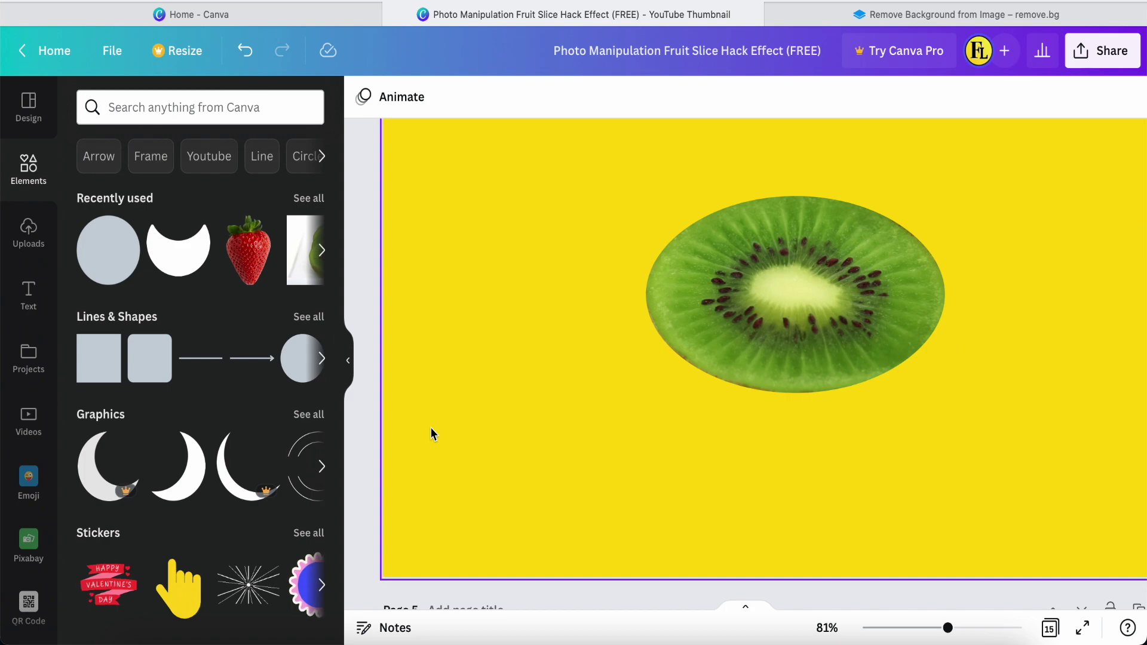
Download only Page 4, the kiwi slice on yellow, as a PNG image.
{"action": "scroll", "coordinate": [430, 428], "scroll_direction": "down", "scroll_amount": 5}
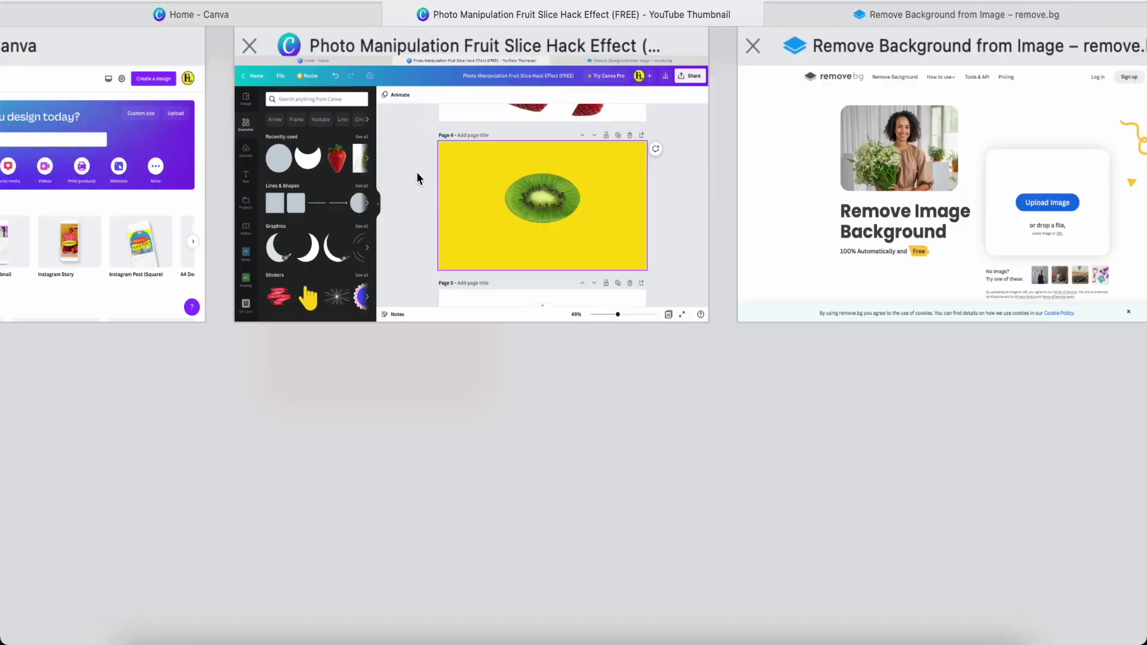
{"action": "left_click", "coordinate": [417, 171]}
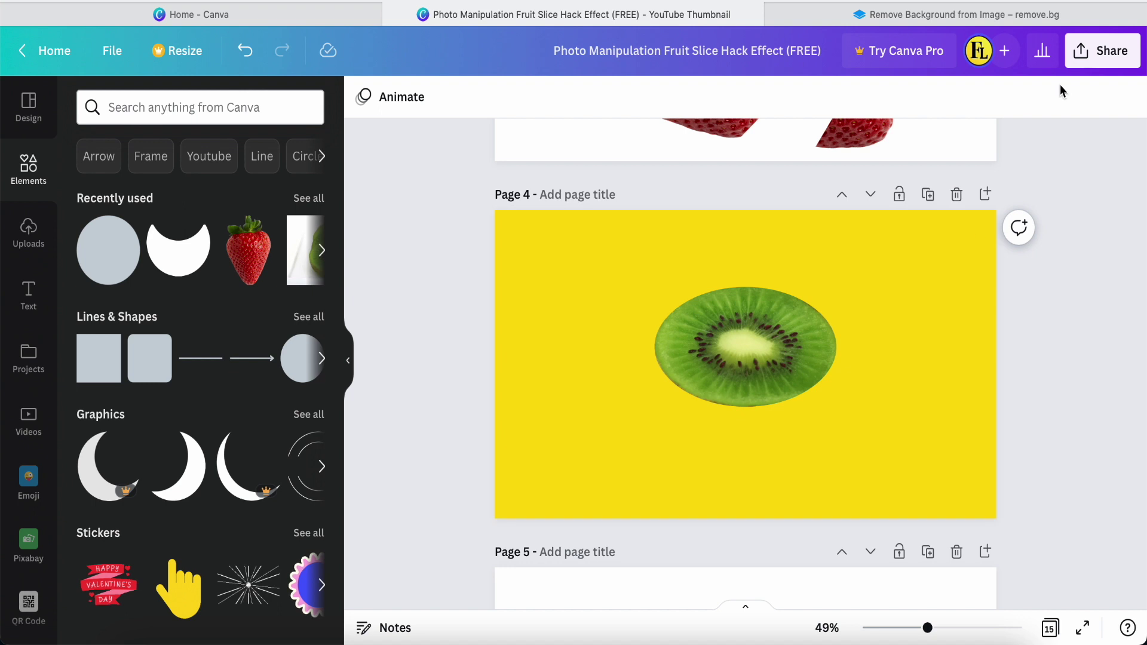
{"action": "left_click", "coordinate": [1084, 64]}
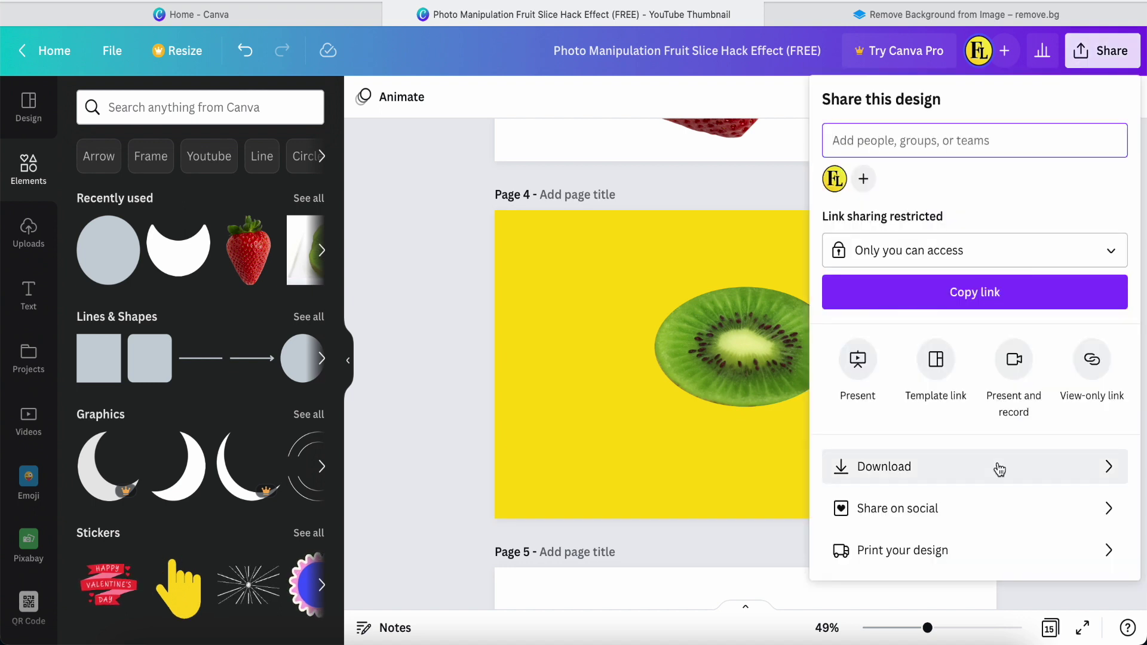
{"action": "left_click", "coordinate": [997, 467]}
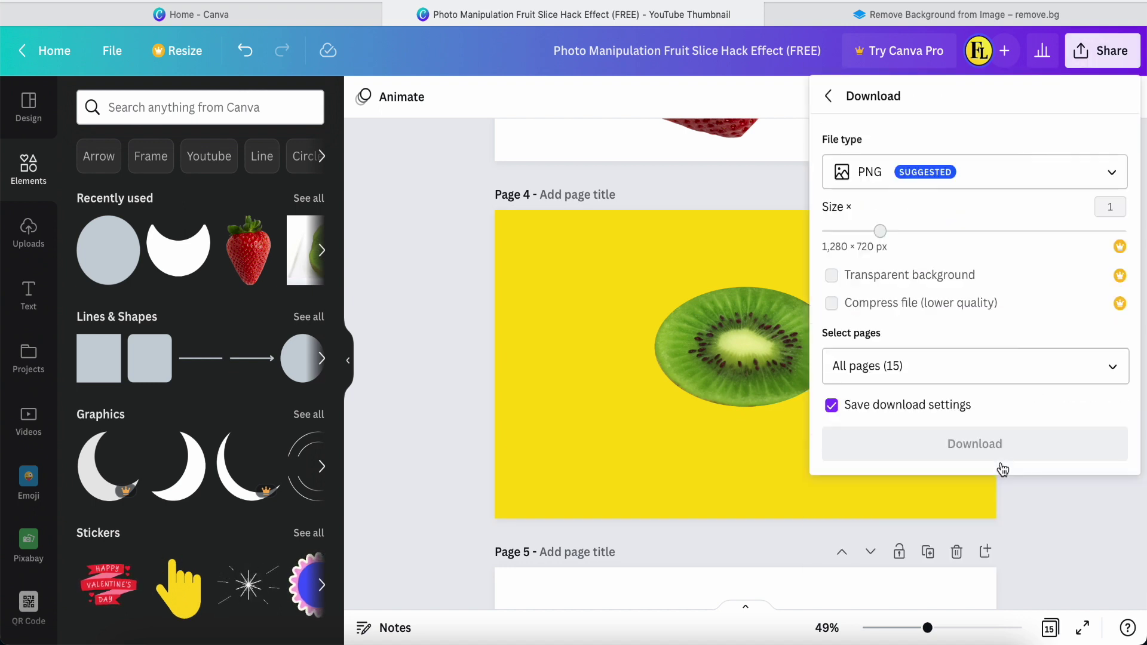
{"action": "left_click", "coordinate": [1113, 372]}
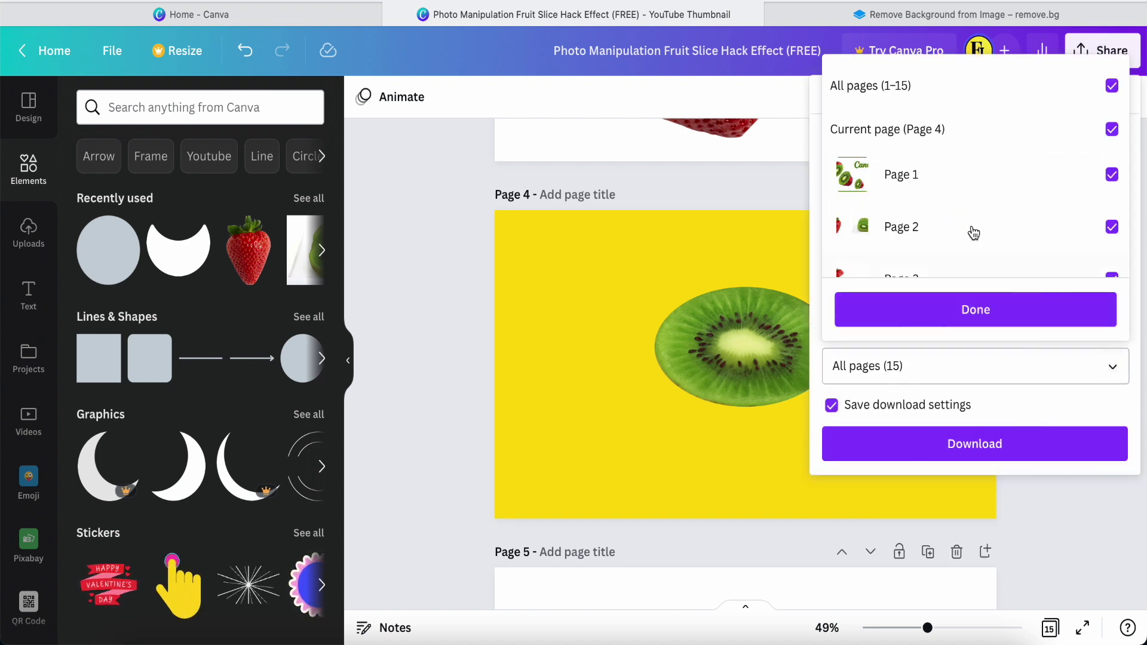
{"action": "left_click", "coordinate": [872, 107]}
{"action": "left_click", "coordinate": [878, 133]}
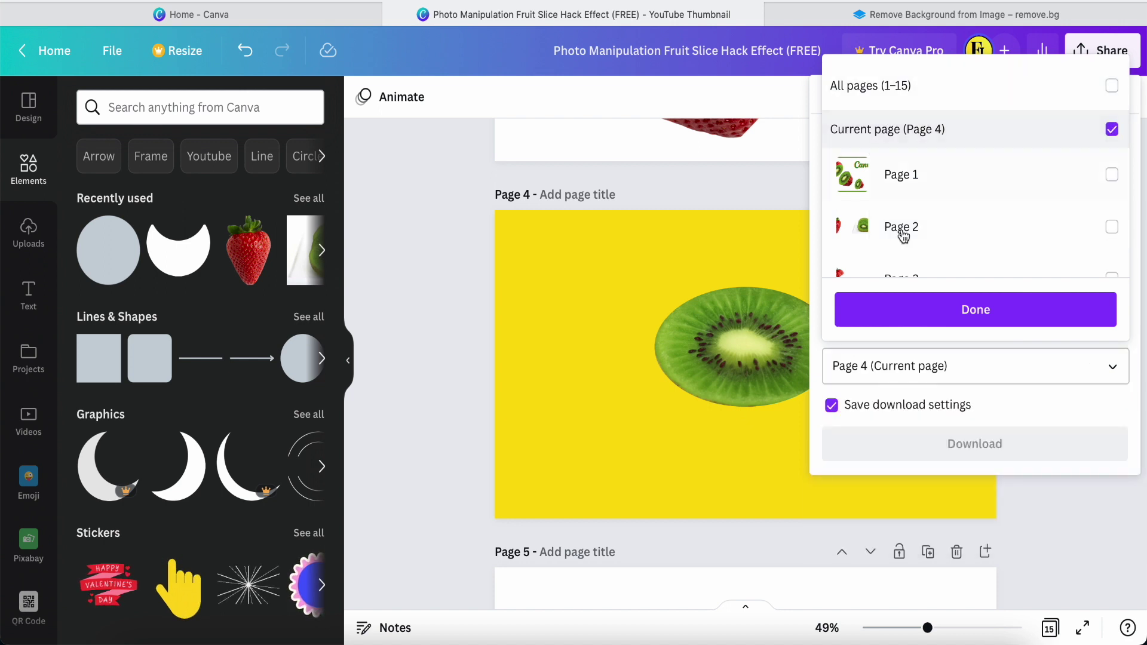
{"action": "left_click", "coordinate": [944, 309]}
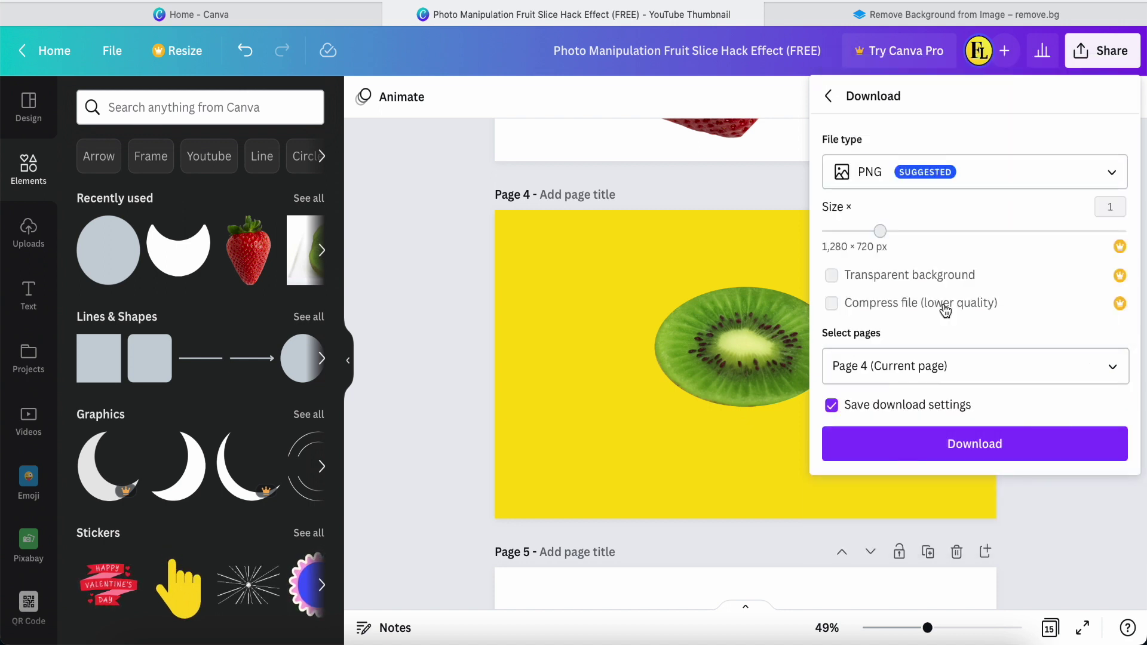
{"action": "left_click", "coordinate": [966, 443]}
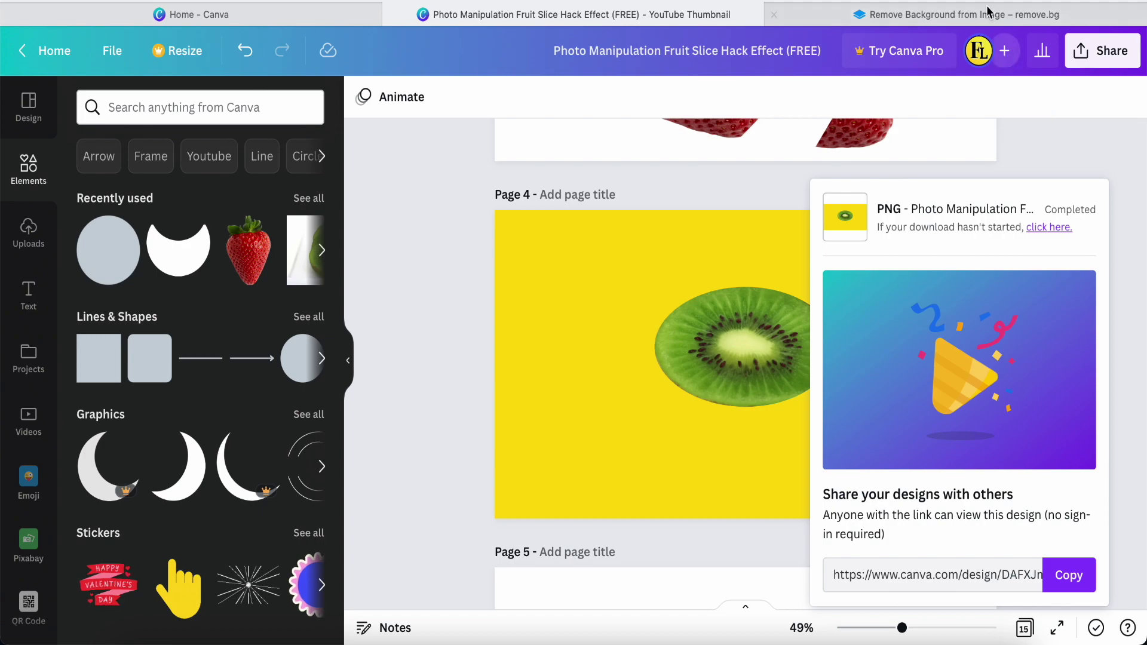
Upload the Page 4 kiwi PNG to remove.bg and download the background-free result.
{"action": "left_click", "coordinate": [968, 15]}
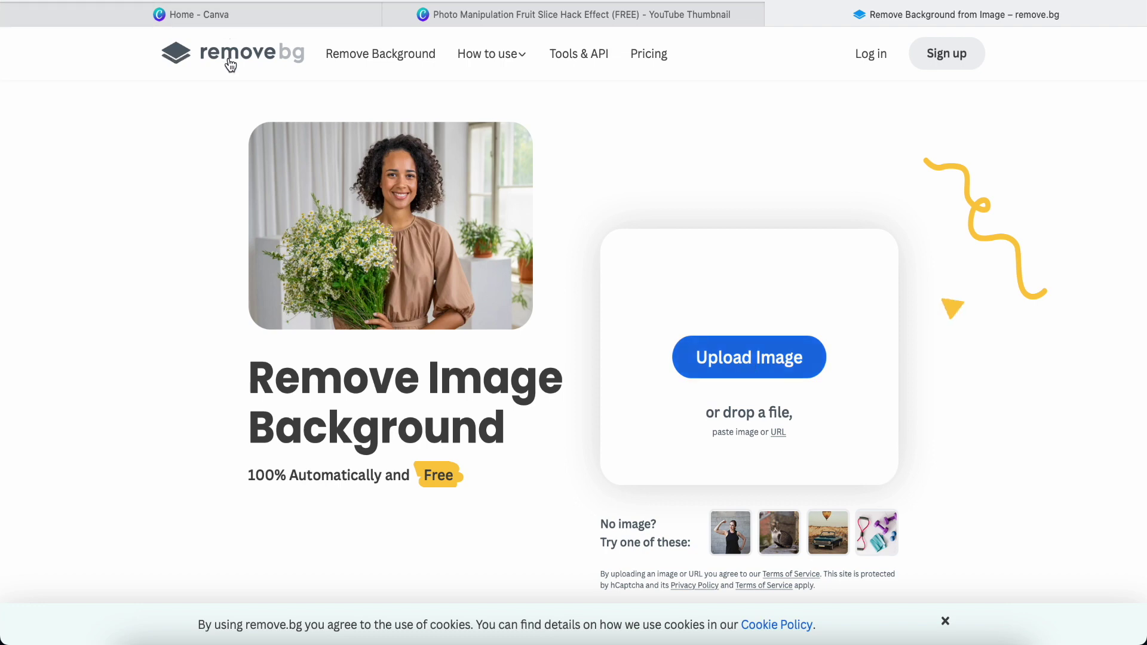
{"action": "left_click", "coordinate": [732, 355]}
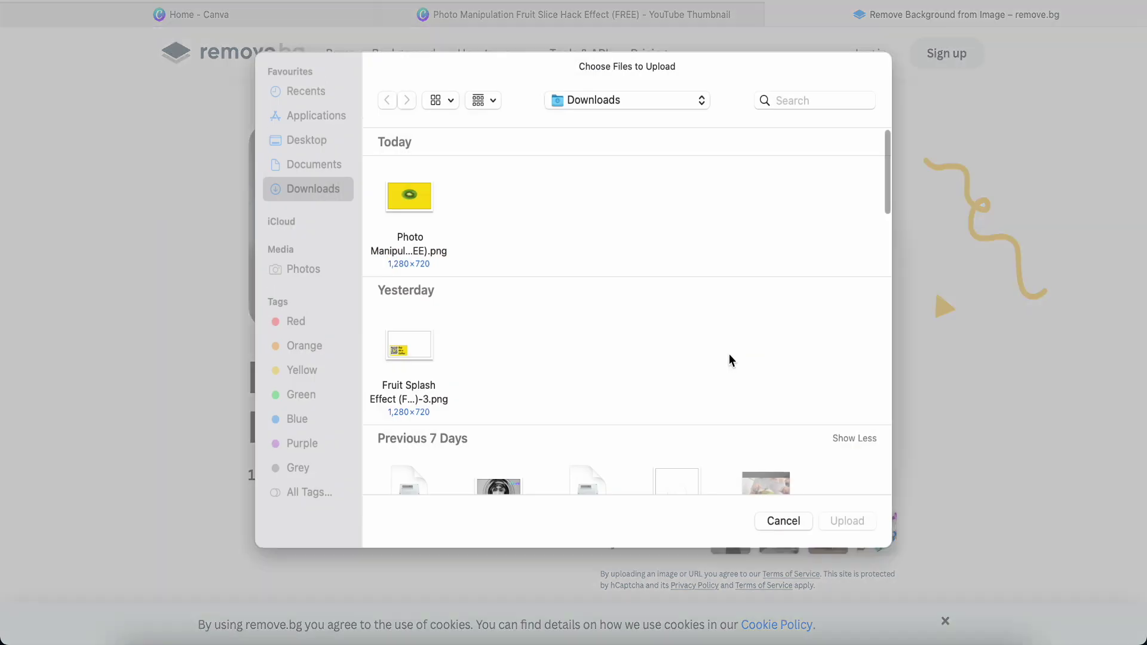
{"action": "left_click", "coordinate": [423, 203]}
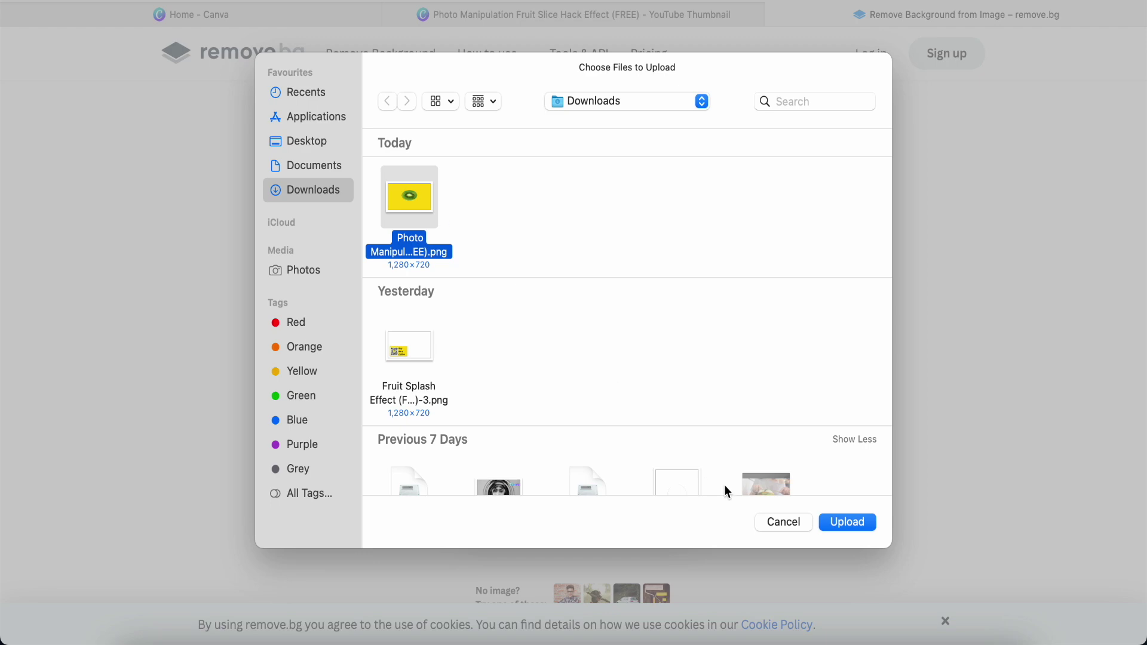
{"action": "left_click", "coordinate": [854, 528]}
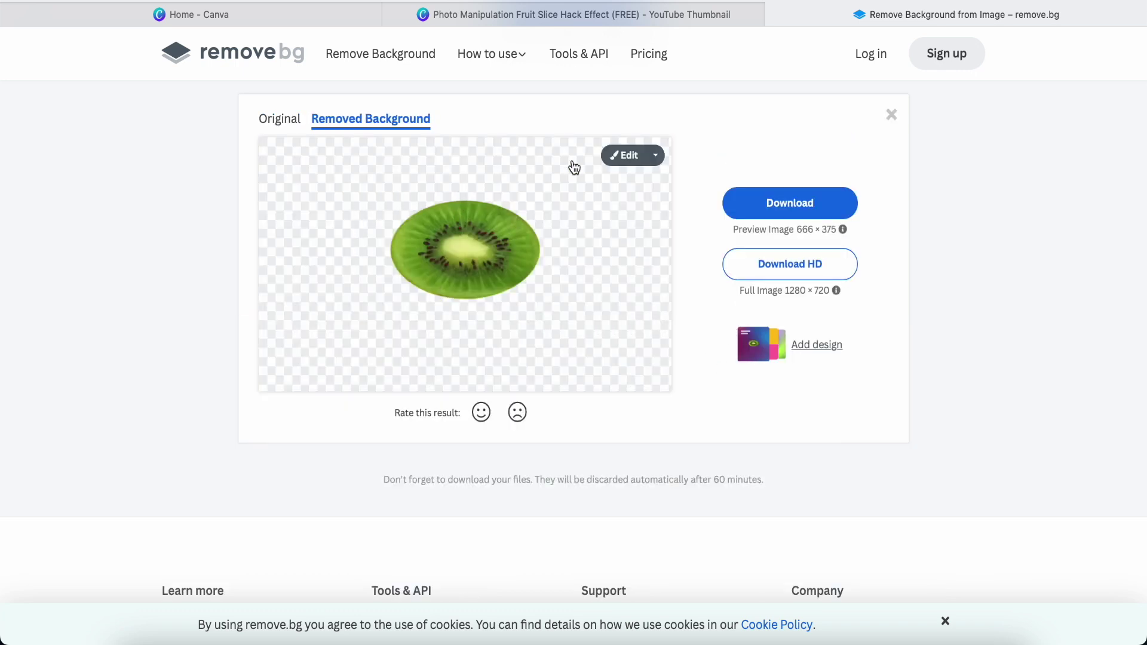
{"action": "left_click", "coordinate": [793, 215]}
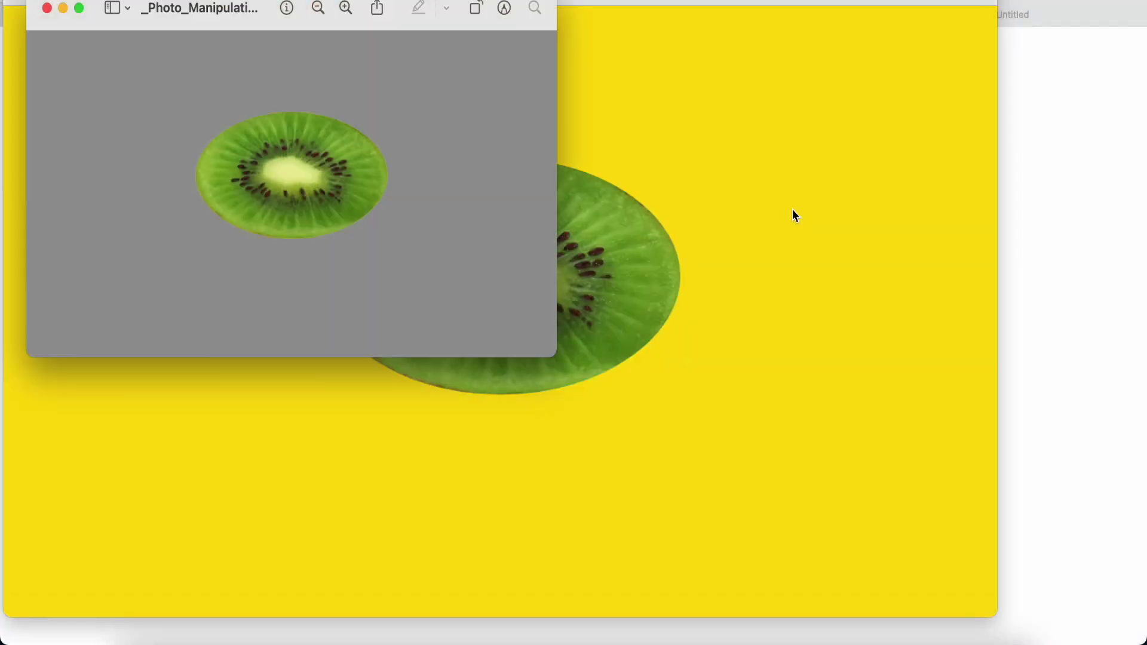
Close the download previews and dismiss the notice back in the Canva design.
{"action": "left_click", "coordinate": [1037, 239]}
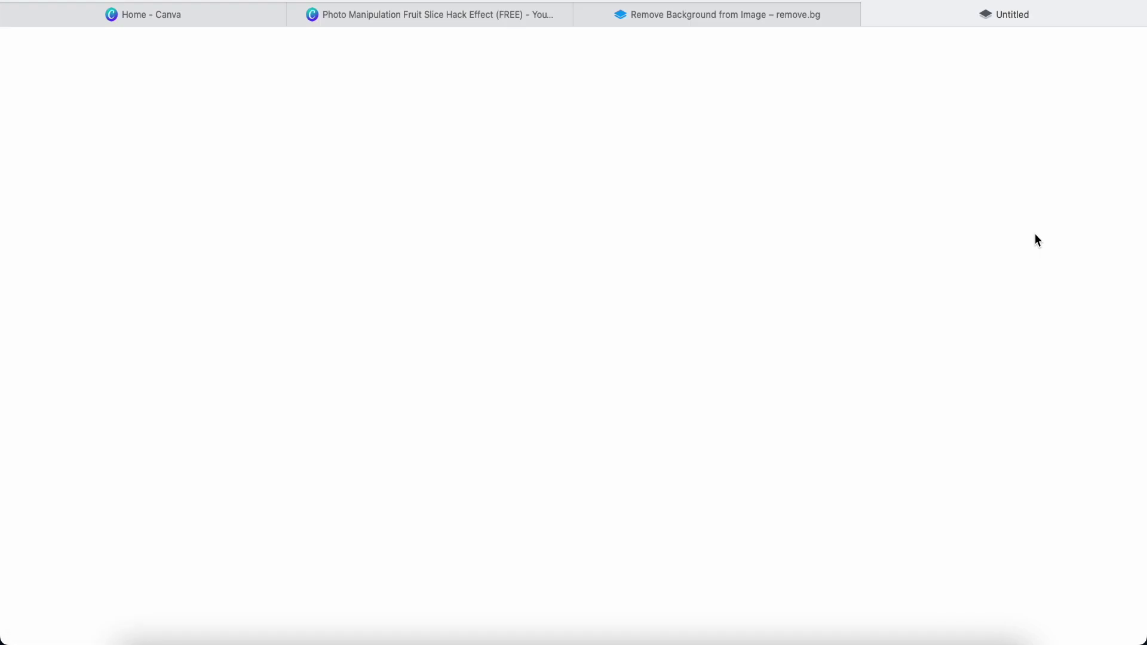
{"action": "left_click", "coordinate": [503, 15]}
{"action": "left_click", "coordinate": [849, 238]}
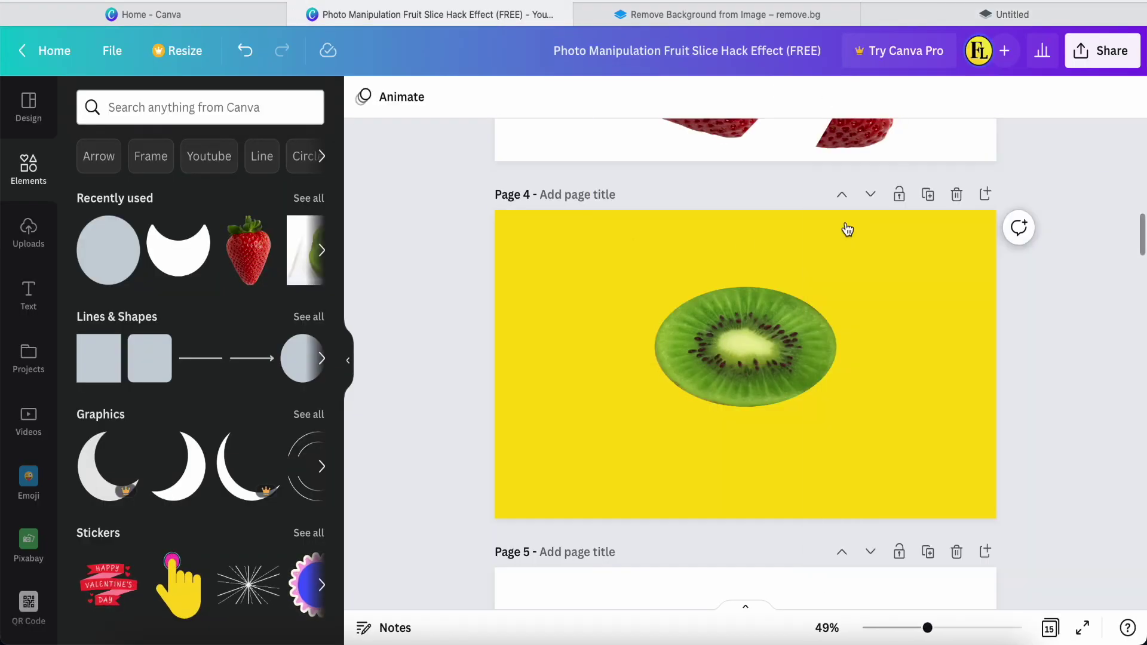
Upload the background-removed kiwi image to Canva's Uploads and scroll up to Page 3.
{"action": "left_click", "coordinate": [42, 233]}
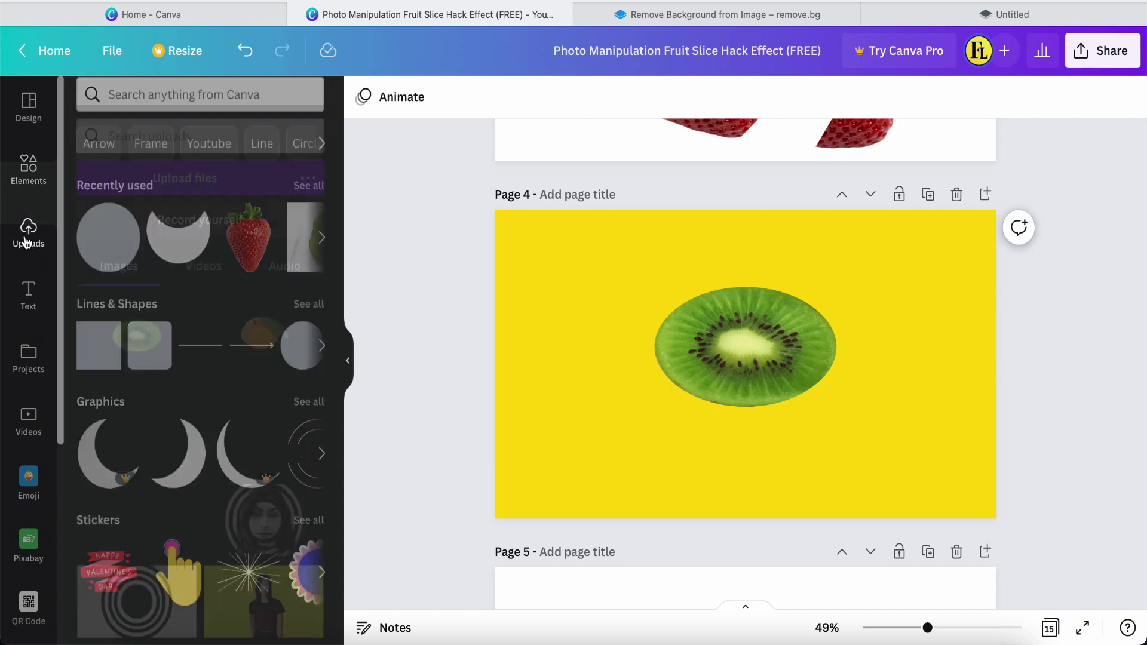
{"action": "left_click", "coordinate": [197, 157]}
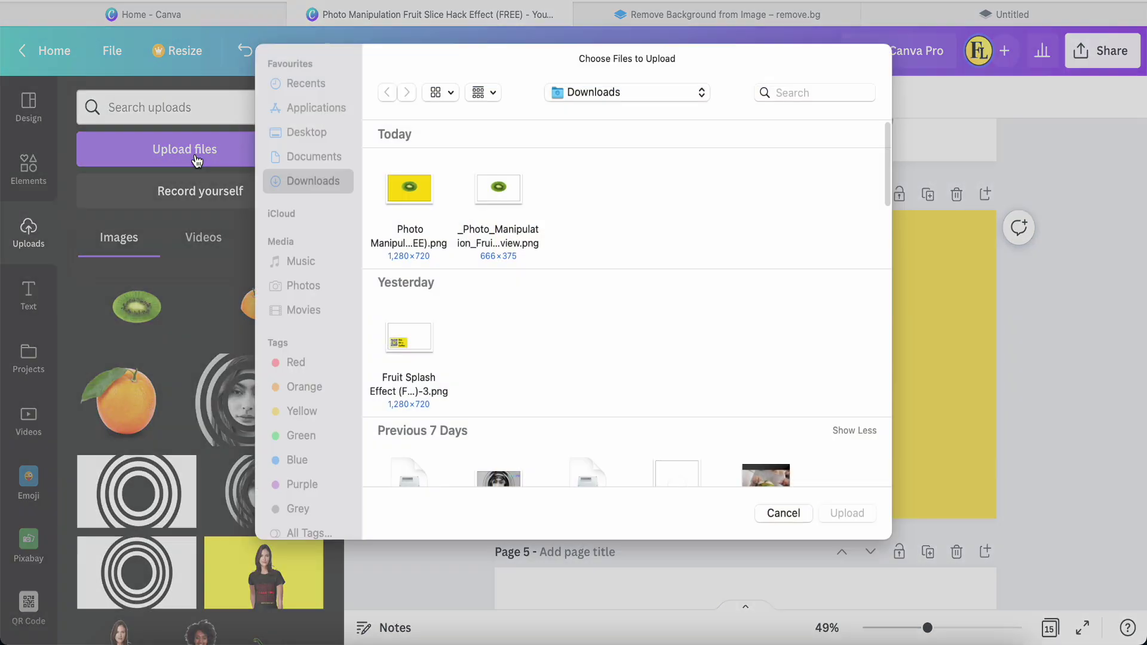
{"action": "left_click", "coordinate": [511, 210]}
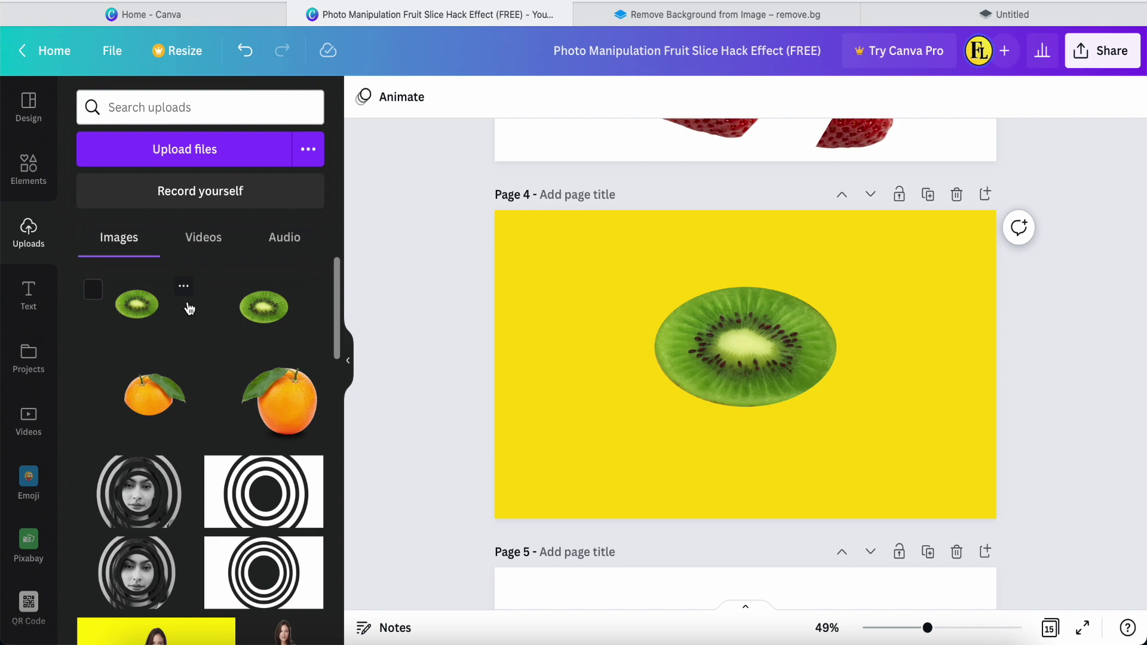
{"action": "scroll", "coordinate": [426, 306], "scroll_direction": "up", "scroll_amount": 5}
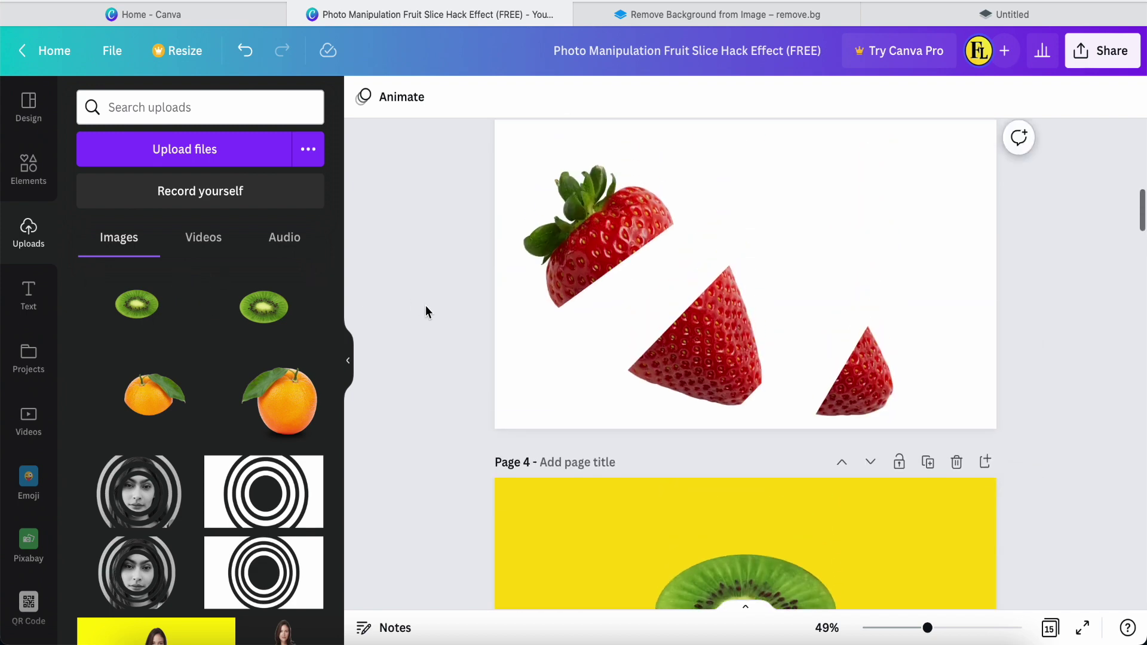
Crop the kiwi image, tilt it about -42°, and enlarge it over the middle strawberry's cut face.
{"action": "left_click", "coordinate": [144, 311]}
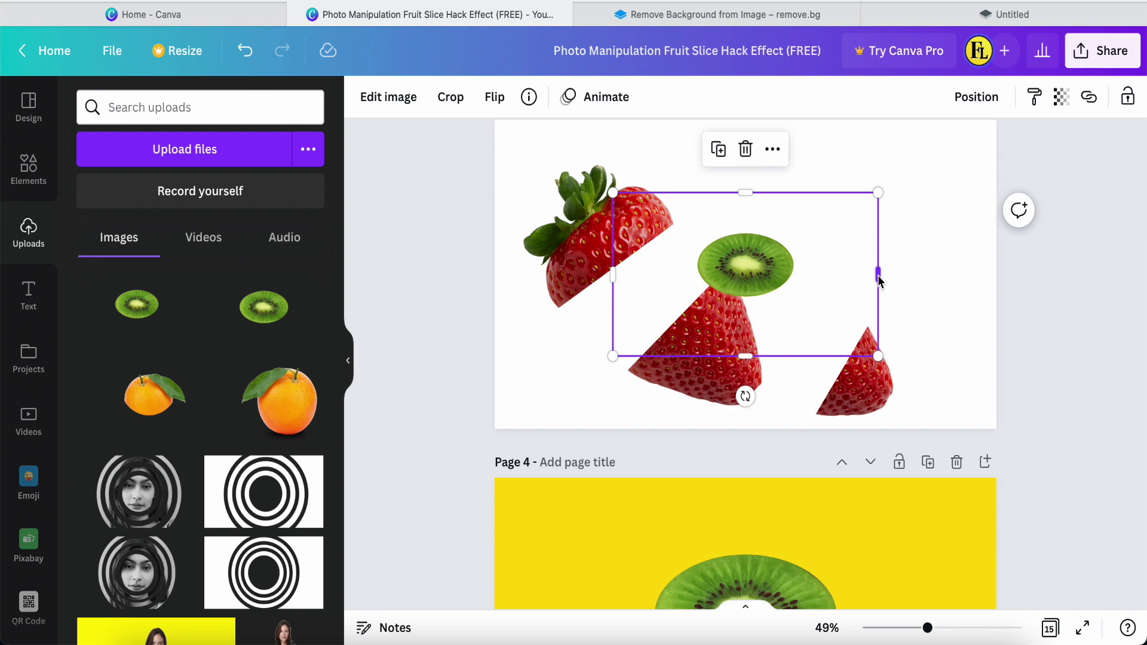
{"action": "left_click_drag", "start_coordinate": [878, 276], "coordinate": [802, 275]}
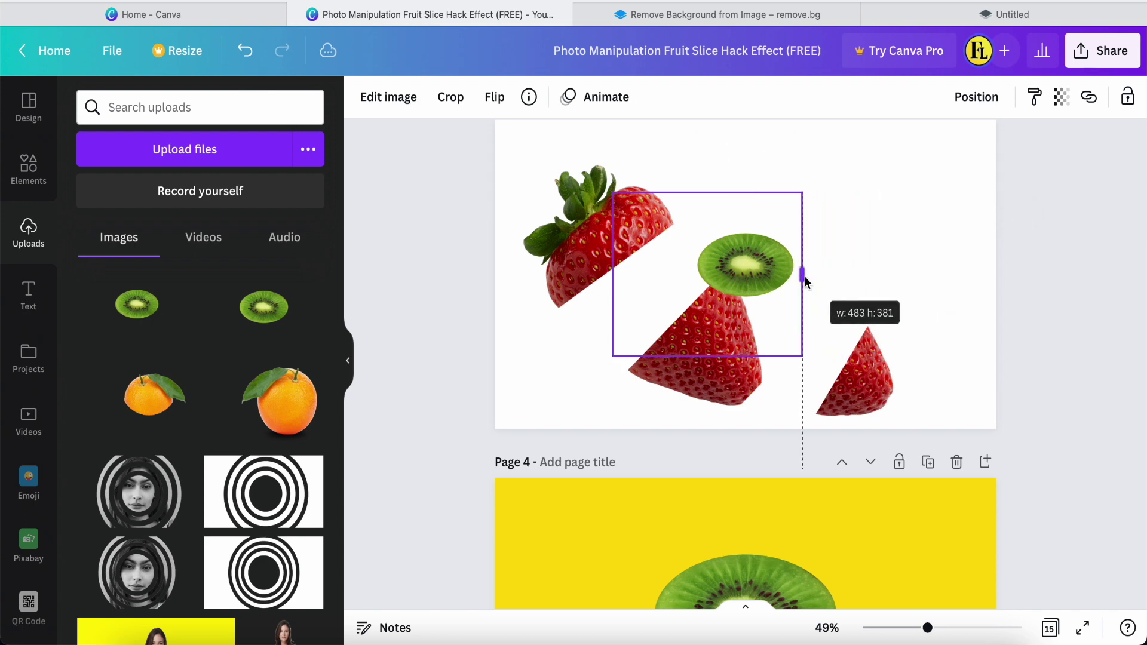
{"action": "left_click_drag", "start_coordinate": [615, 278], "coordinate": [685, 276]}
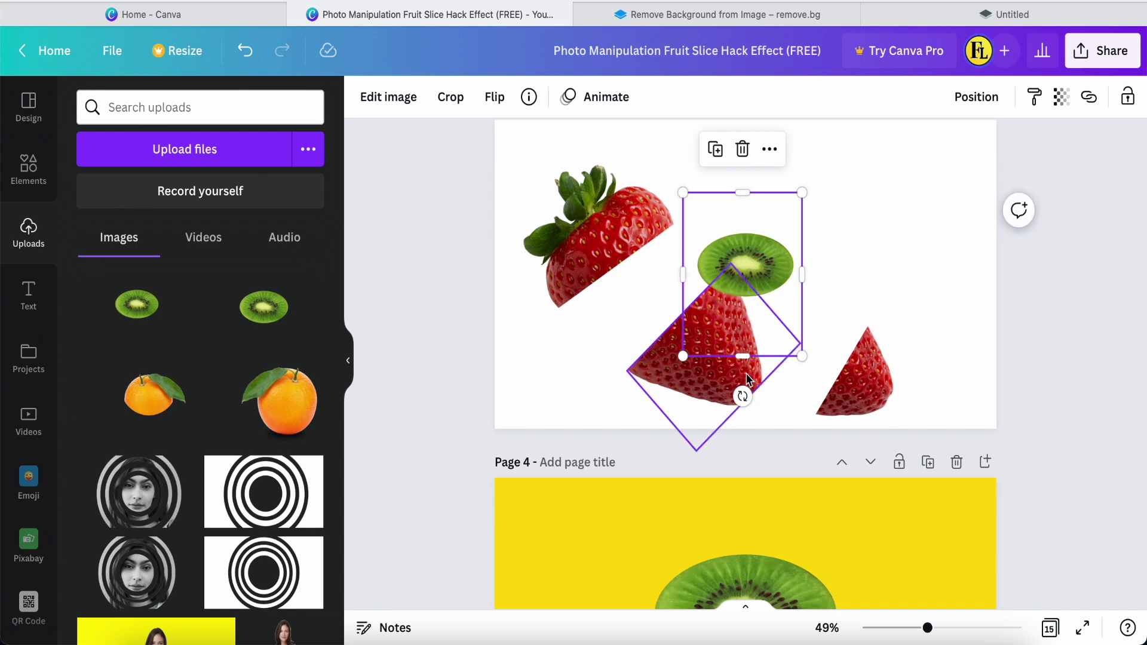
{"action": "left_click_drag", "start_coordinate": [747, 357], "coordinate": [755, 306]}
{"action": "left_click_drag", "start_coordinate": [743, 194], "coordinate": [747, 220]}
{"action": "left_click_drag", "start_coordinate": [744, 347], "coordinate": [788, 324]}
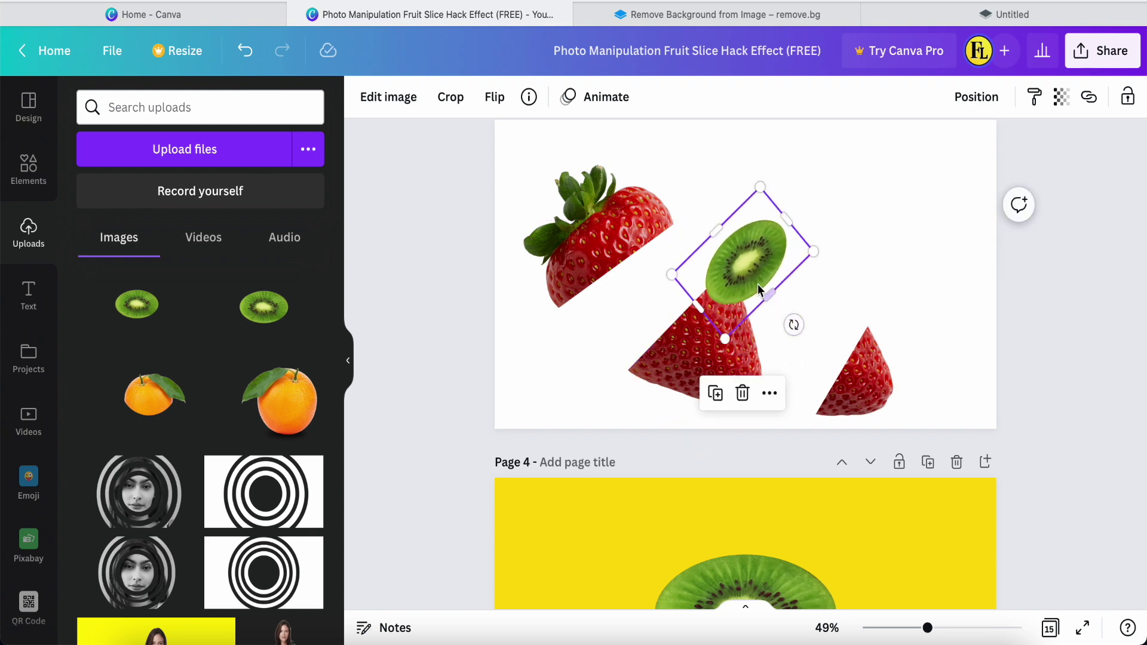
{"action": "left_click_drag", "start_coordinate": [752, 274], "coordinate": [688, 329]}
{"action": "left_click_drag", "start_coordinate": [692, 262], "coordinate": [703, 212]}
Duplicate the kiwi slice onto the top and small strawberries, shrinking the small copy.
{"action": "left_click", "coordinate": [495, 97]}
{"action": "key", "text": "super+d"}
{"action": "left_click_drag", "start_coordinate": [613, 282], "coordinate": [859, 387]}
{"action": "left_click_drag", "start_coordinate": [735, 418], "coordinate": [776, 436]}
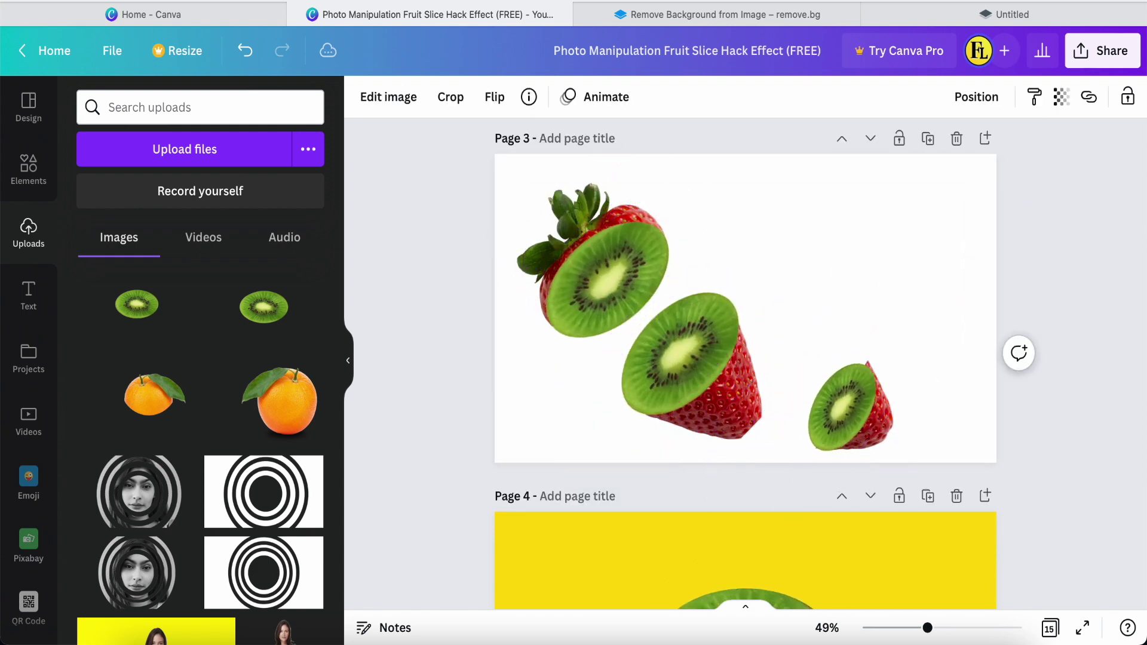
{"action": "left_click_drag", "start_coordinate": [844, 334], "coordinate": [844, 327]}
{"action": "key", "text": "Escape"}
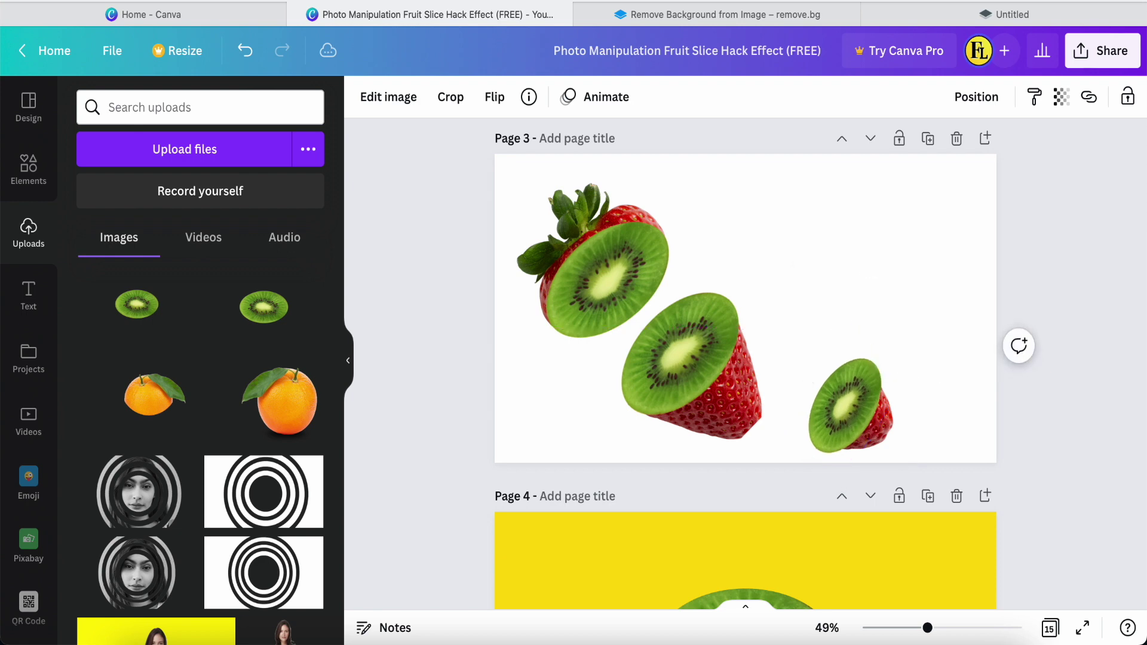
{"action": "left_click", "coordinate": [844, 403]}
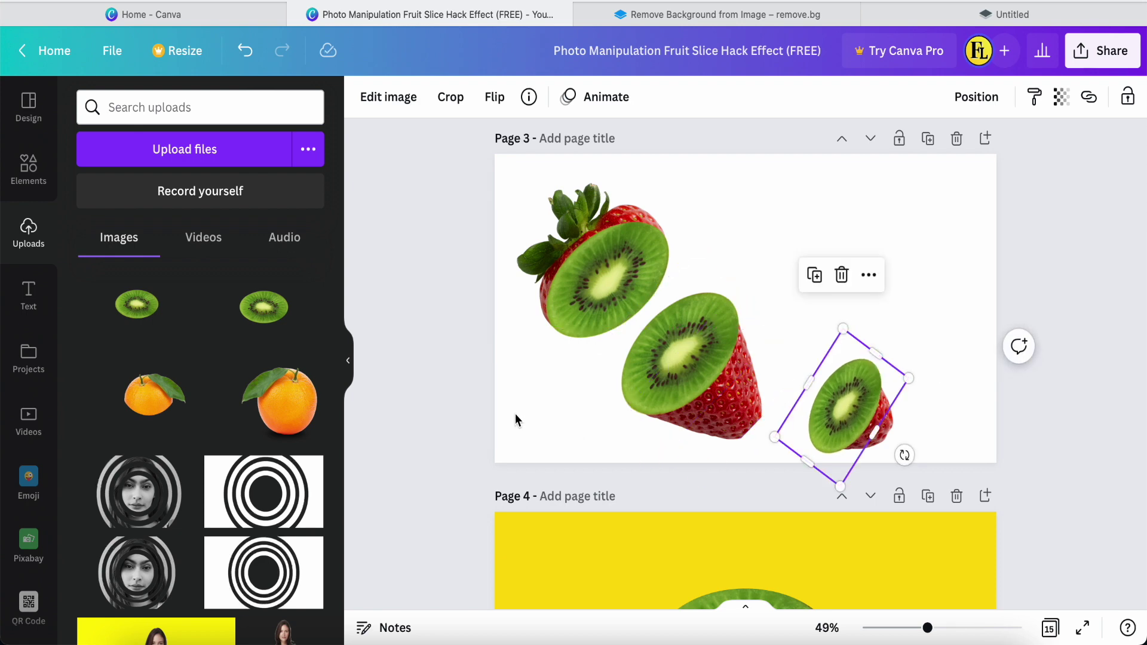
{"action": "left_click", "coordinate": [468, 418]}
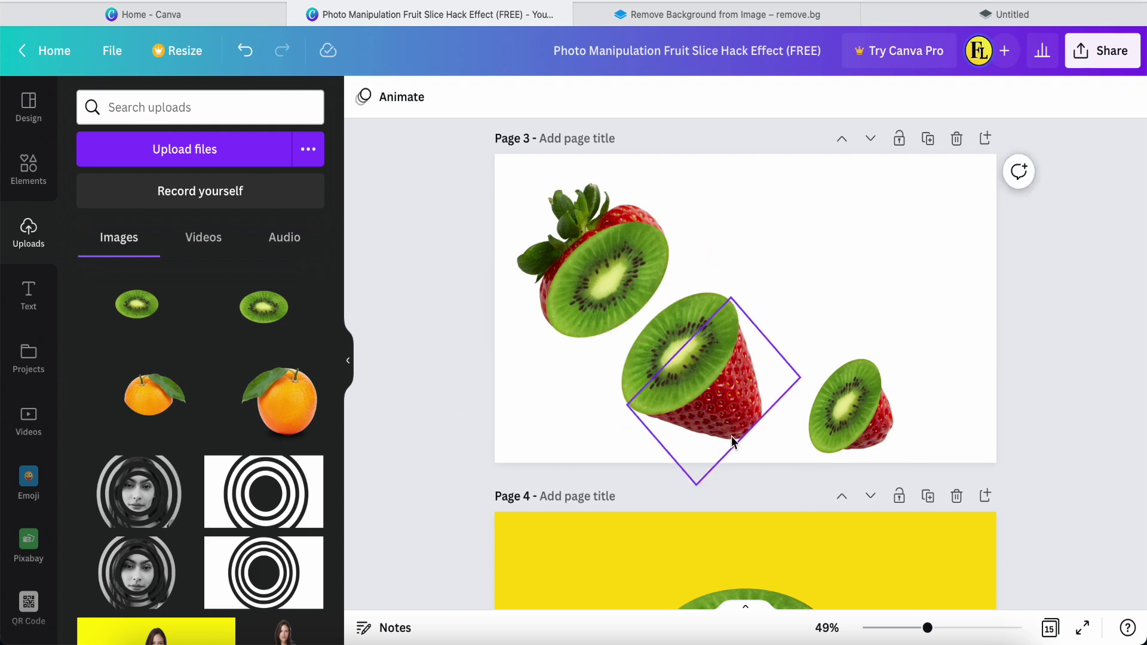
{"action": "left_click", "coordinate": [29, 167]}
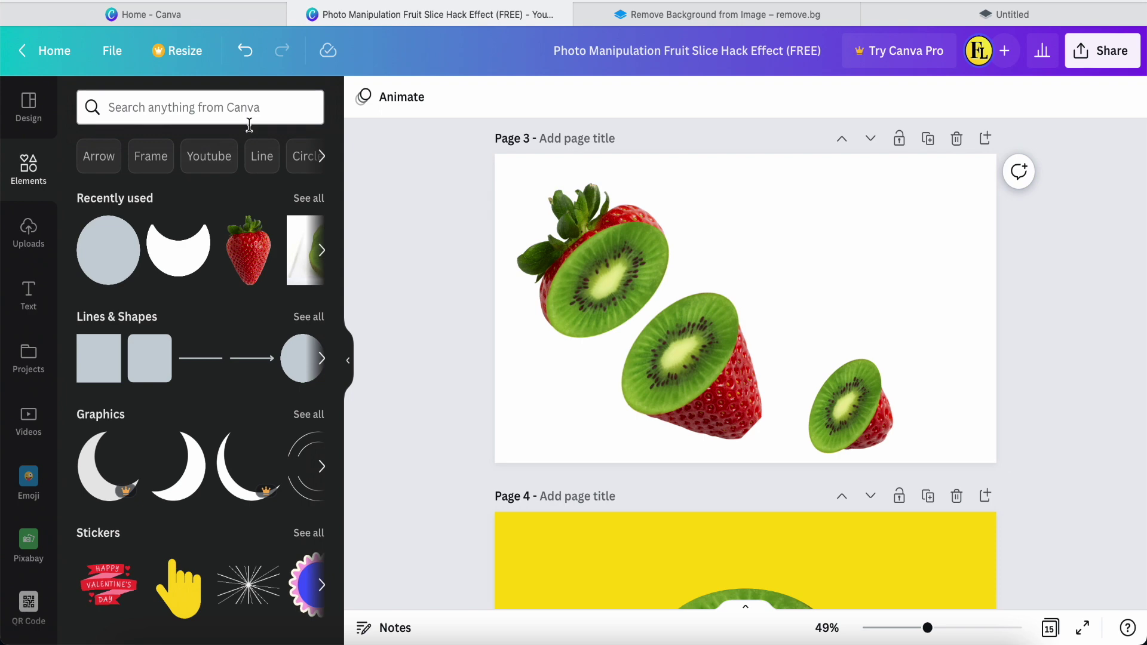
Add the black crescent from a 'half moon shape' Graphics search to the page.
{"action": "left_click", "coordinate": [236, 110]}
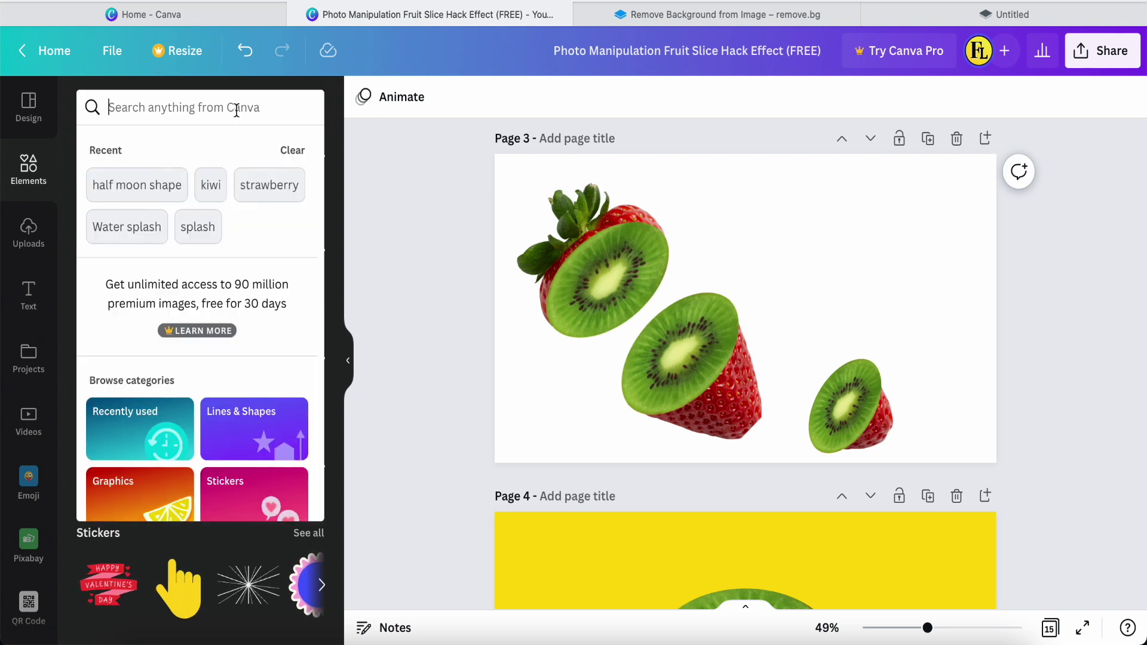
{"action": "left_click", "coordinate": [141, 187]}
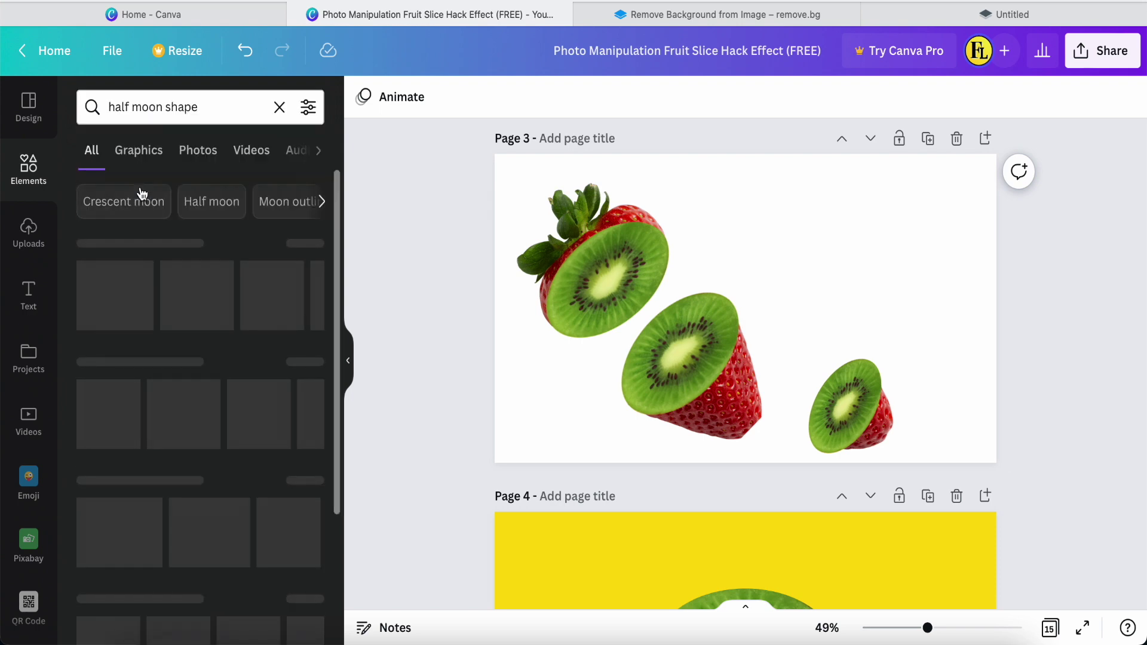
{"action": "left_click", "coordinate": [309, 244]}
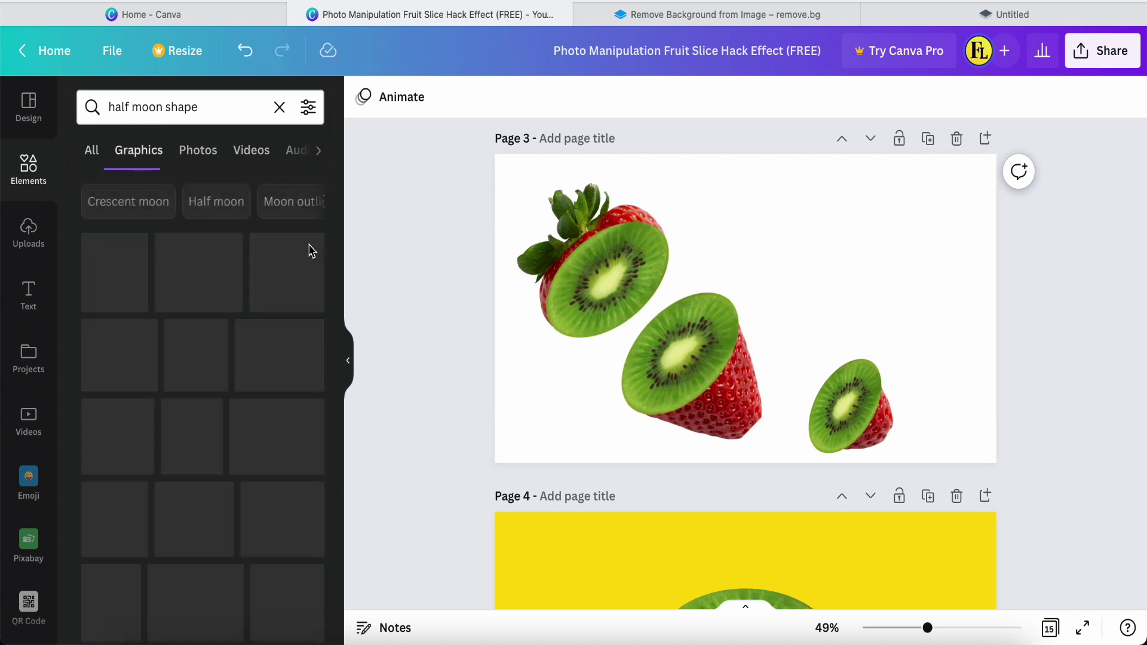
{"action": "scroll", "coordinate": [191, 323], "scroll_direction": "down", "scroll_amount": 2}
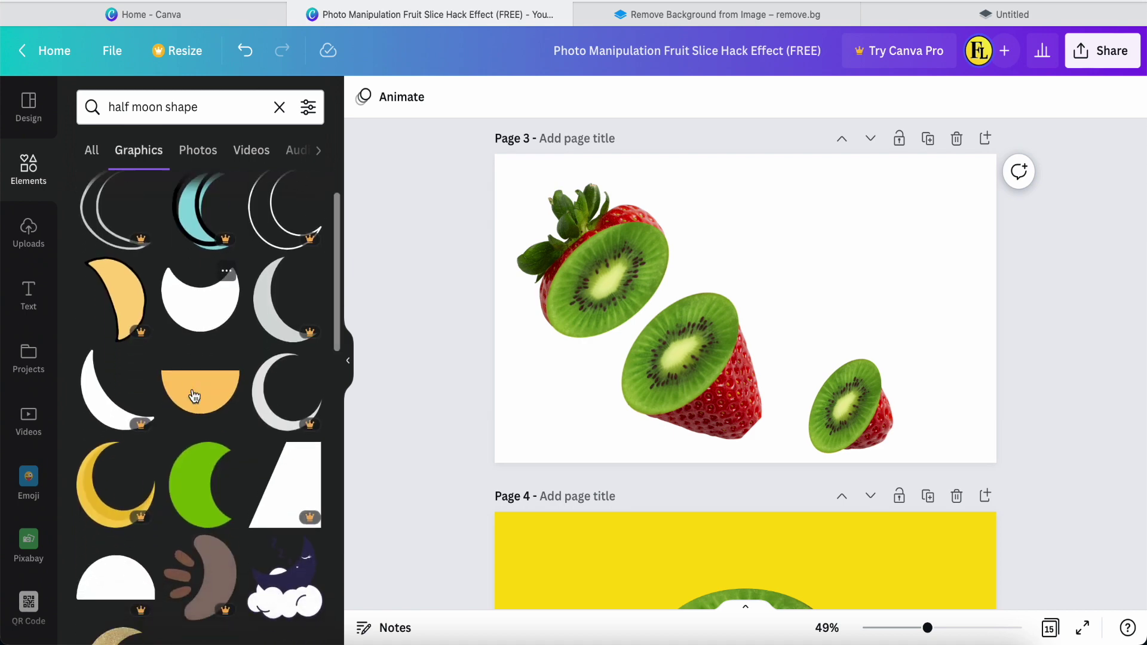
{"action": "scroll", "coordinate": [244, 353], "scroll_direction": "down", "scroll_amount": 10}
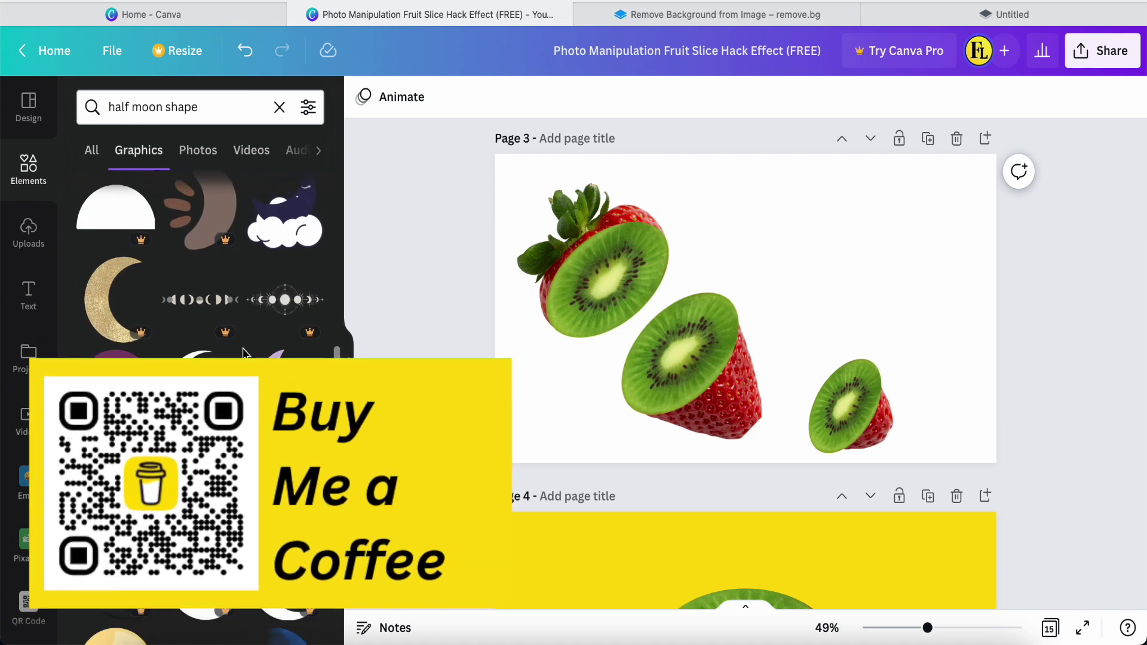
{"action": "scroll", "coordinate": [244, 352], "scroll_direction": "down", "scroll_amount": 5}
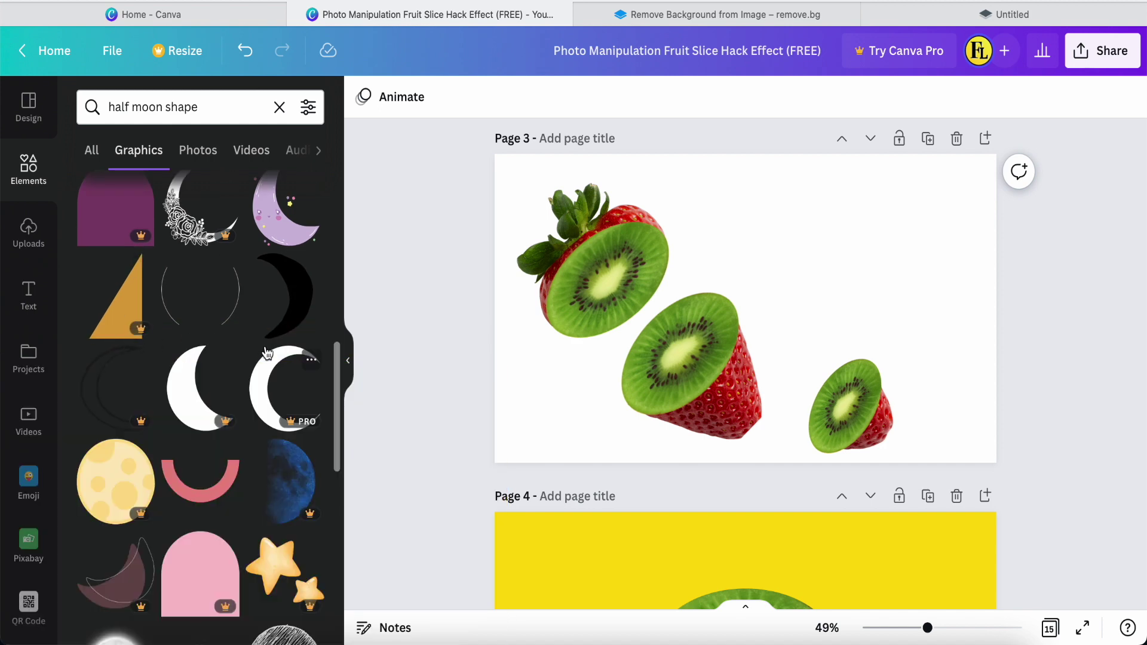
{"action": "left_click", "coordinate": [290, 298]}
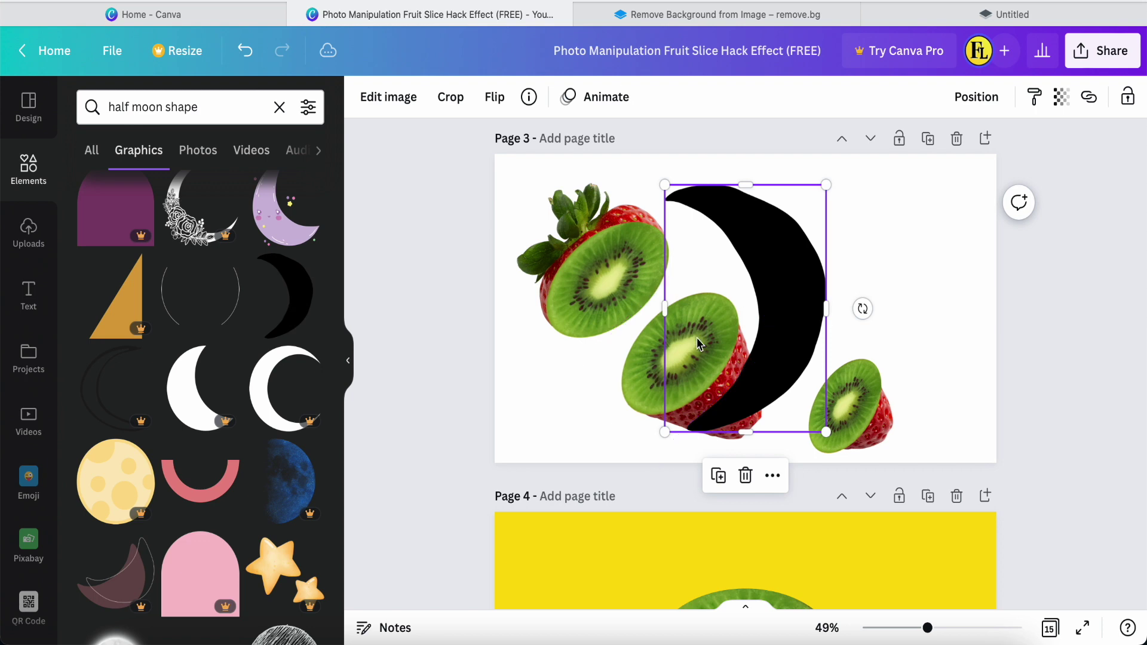
Shrink the crescent, rotate it to about 45°, and position it along the middle strawberry.
{"action": "left_click_drag", "start_coordinate": [825, 188], "coordinate": [768, 275]}
{"action": "left_click_drag", "start_coordinate": [717, 473], "coordinate": [650, 461]}
{"action": "left_click_drag", "start_coordinate": [748, 364], "coordinate": [771, 422]}
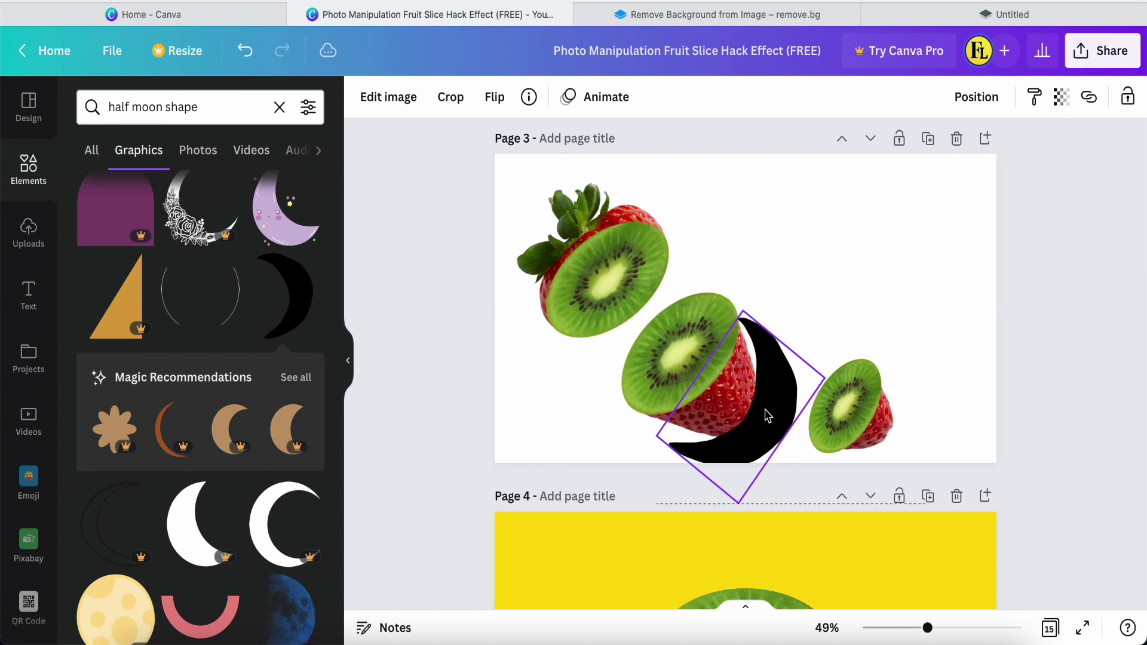
{"action": "left_click_drag", "start_coordinate": [675, 502], "coordinate": [669, 492]}
{"action": "left_click_drag", "start_coordinate": [757, 428], "coordinate": [746, 418]}
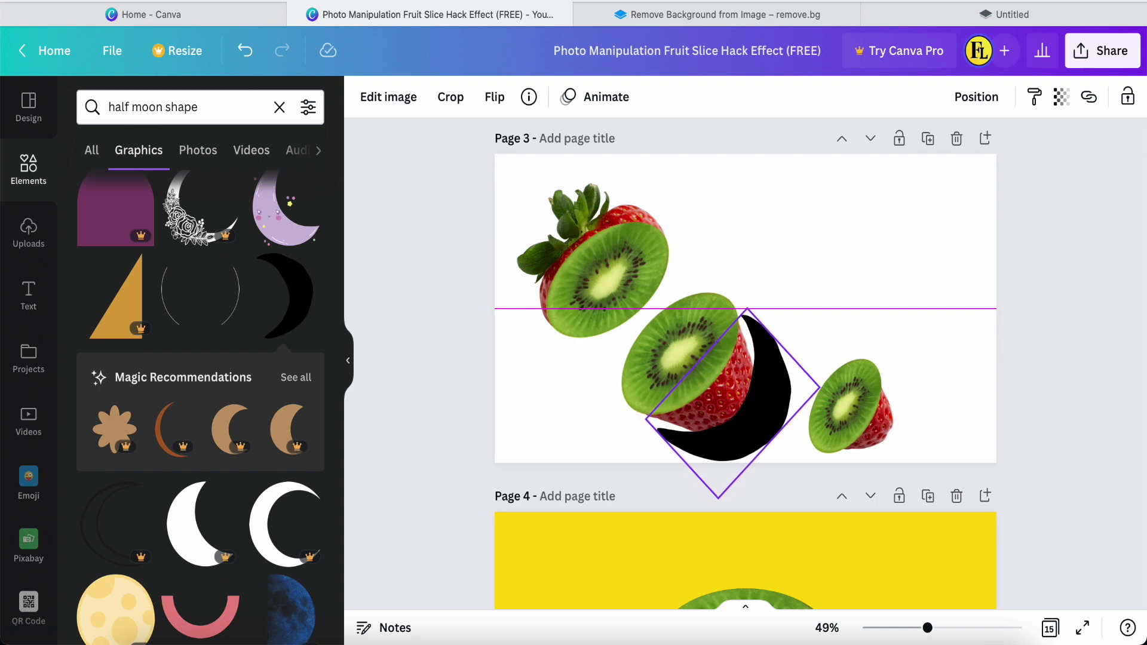
{"action": "left_click_drag", "start_coordinate": [746, 419], "coordinate": [746, 418]}
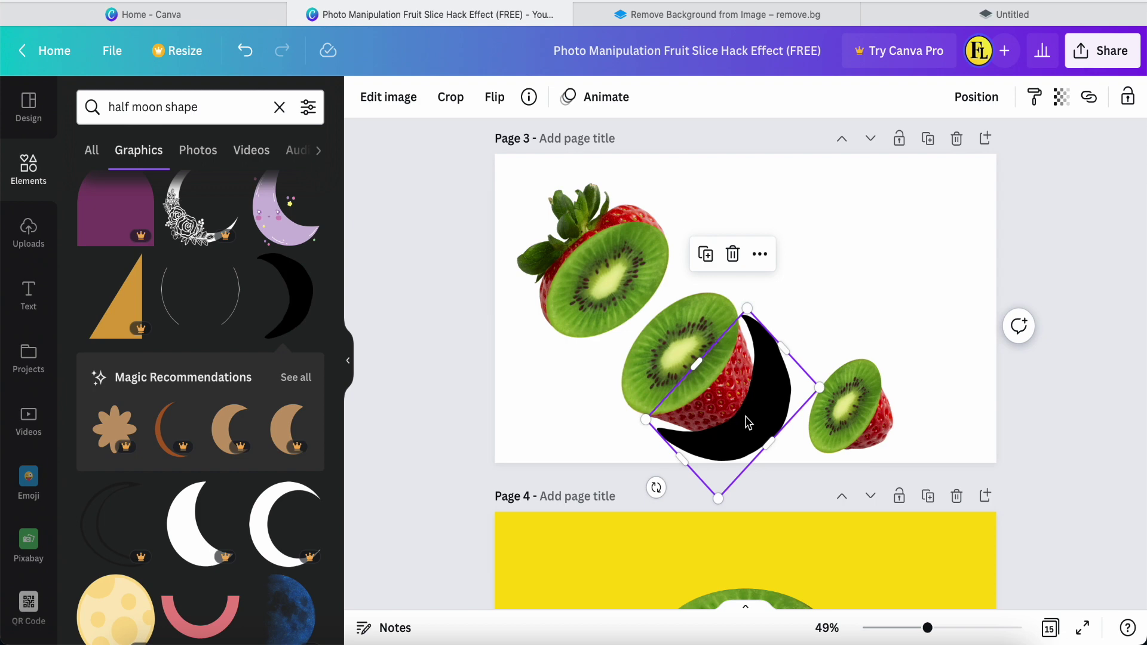
Give the crescent a Duotone effect with white highlights and shadows, then deselect it.
{"action": "left_click", "coordinate": [397, 110]}
{"action": "left_click", "coordinate": [100, 263]}
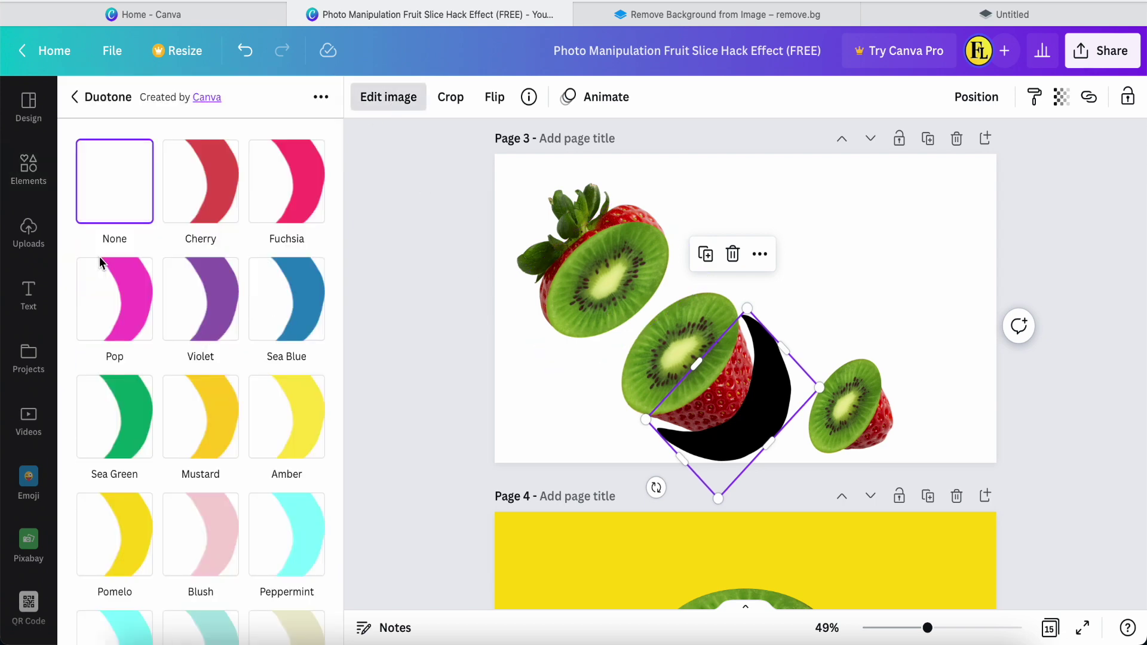
{"action": "left_click", "coordinate": [219, 201]}
{"action": "left_click", "coordinate": [218, 200]}
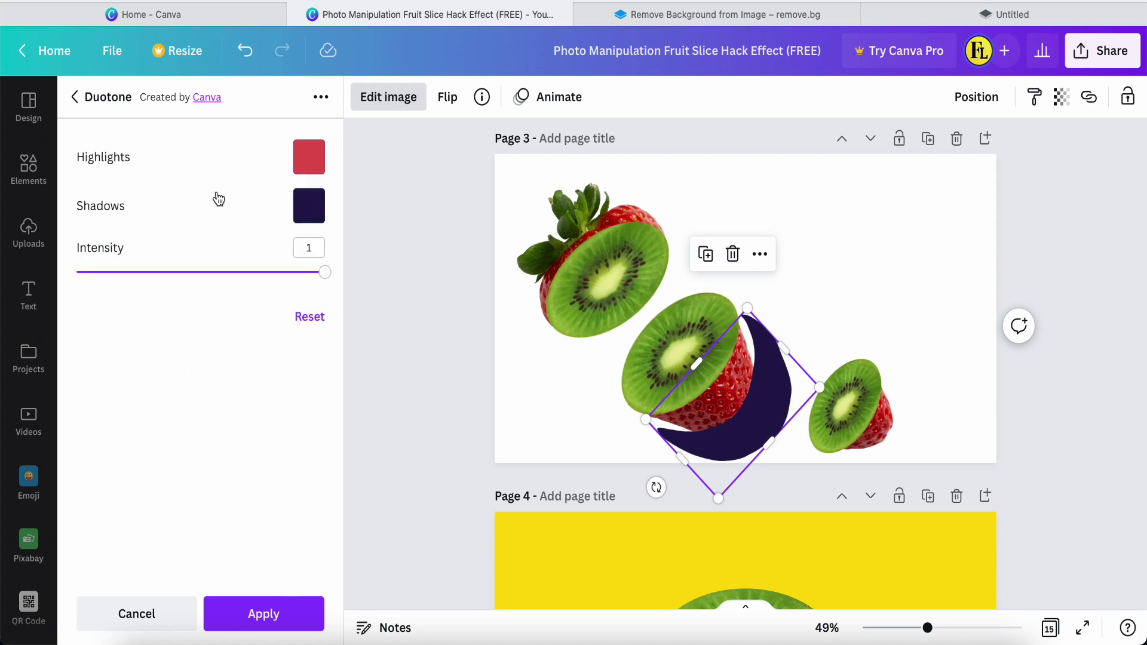
{"action": "left_click", "coordinate": [297, 178]}
{"action": "left_click", "coordinate": [396, 320]}
{"action": "left_click", "coordinate": [259, 181]}
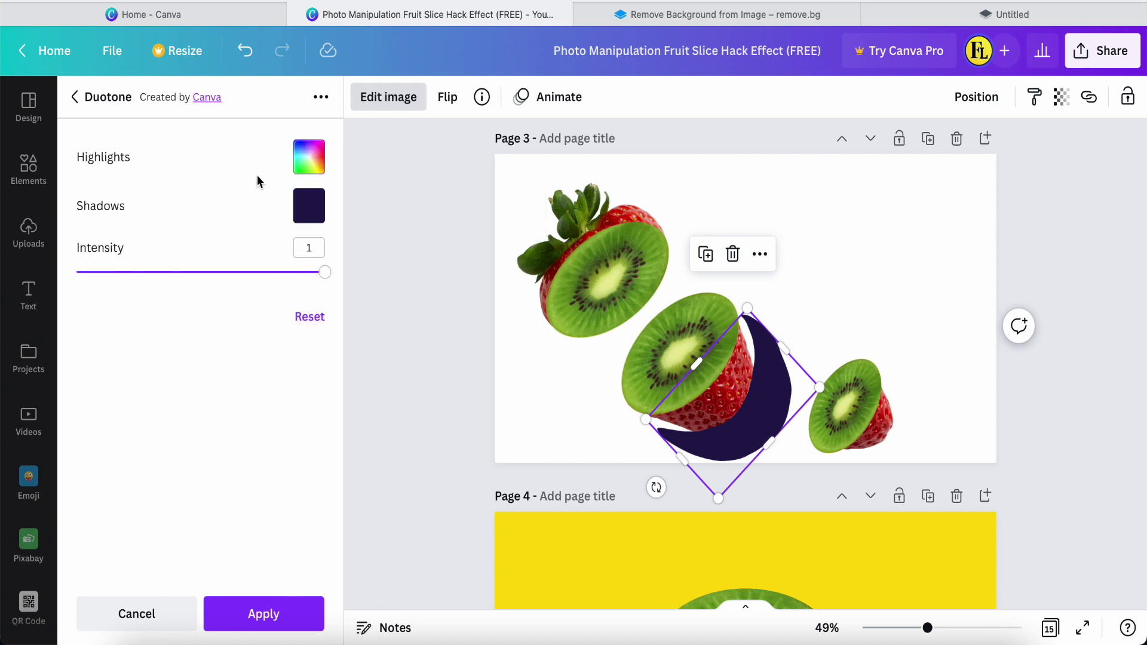
{"action": "left_click", "coordinate": [308, 203]}
{"action": "left_click", "coordinate": [398, 374]}
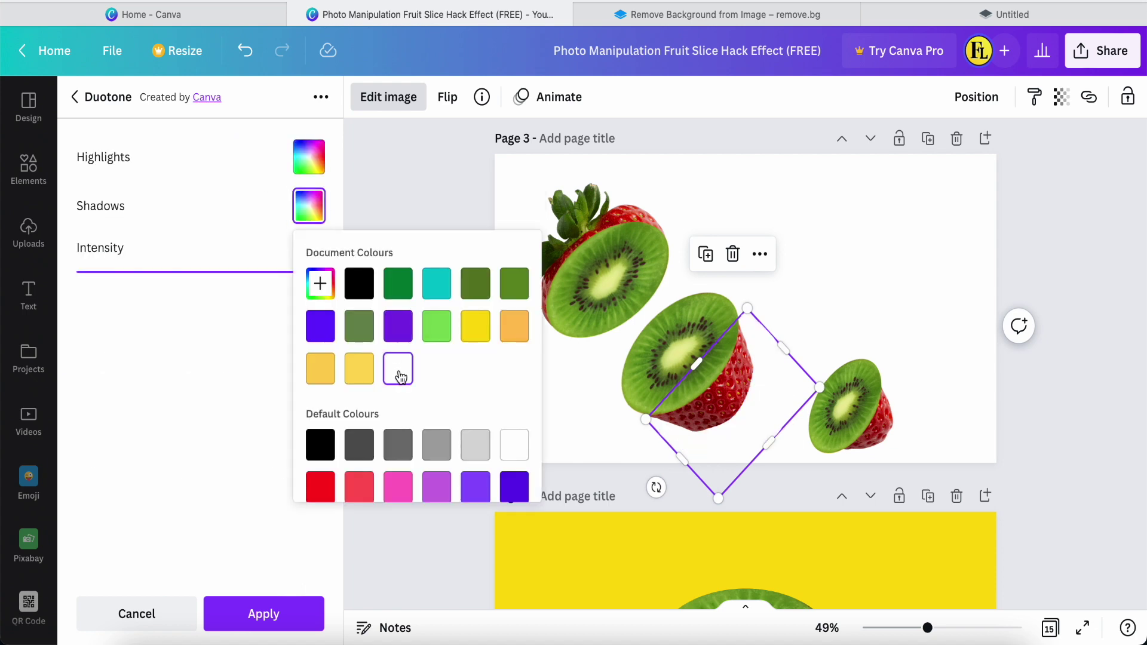
{"action": "left_click", "coordinate": [245, 618]}
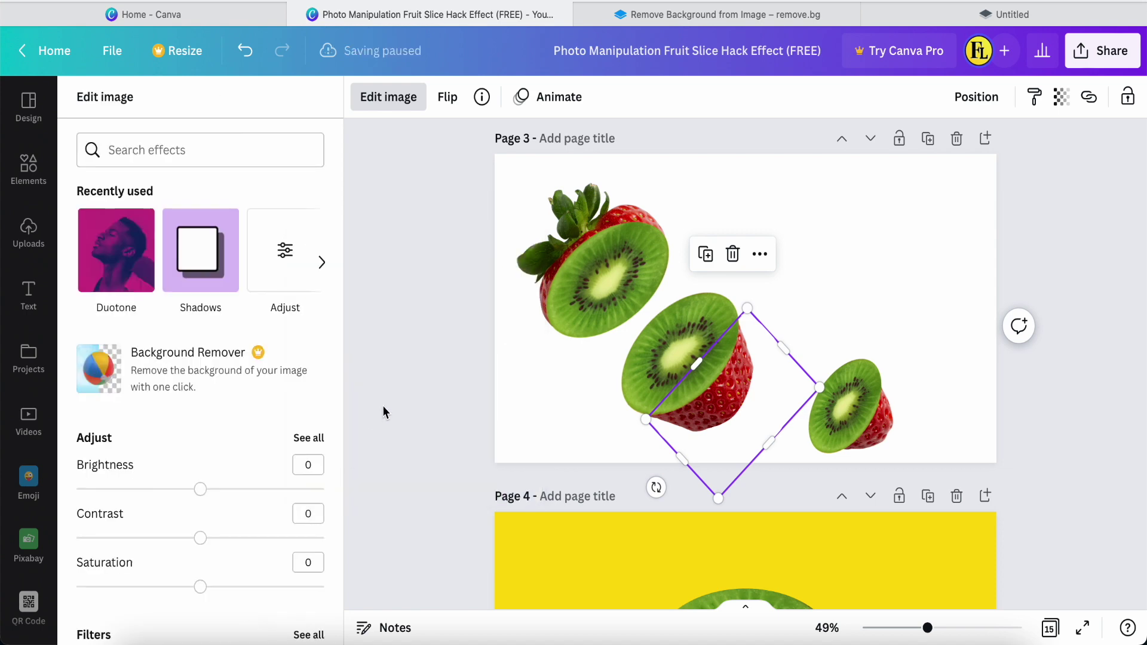
{"action": "key", "text": "Escape"}
{"action": "left_click", "coordinate": [406, 395]}
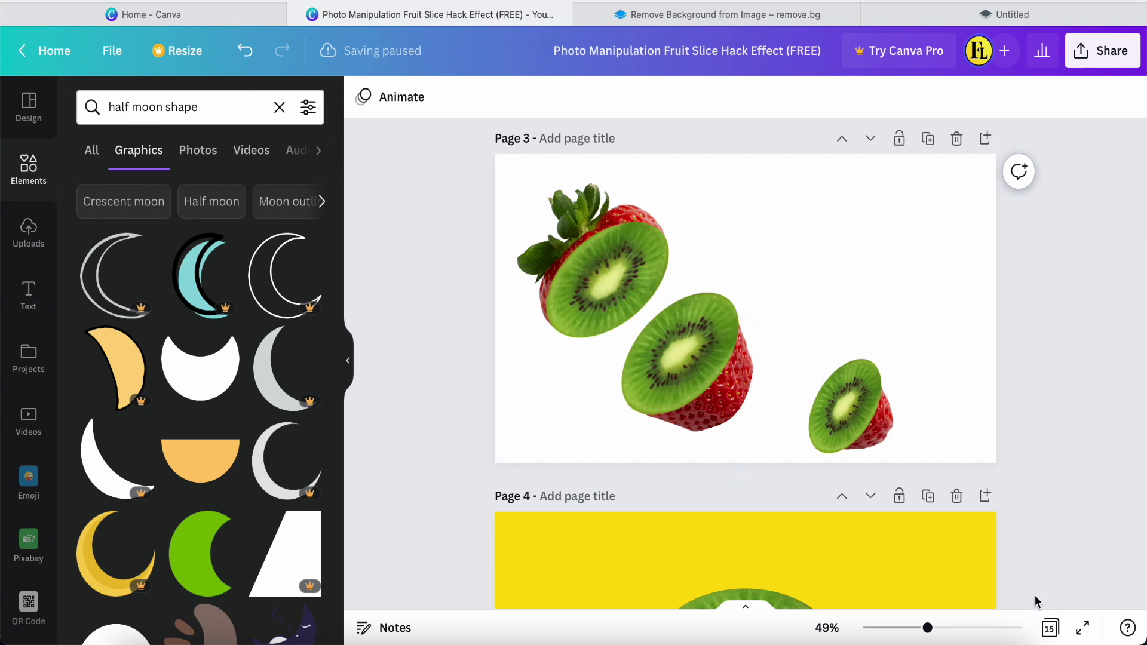
Present Page 3 with the kiwi-faced strawberries full screen.
{"action": "left_click", "coordinate": [1086, 639]}
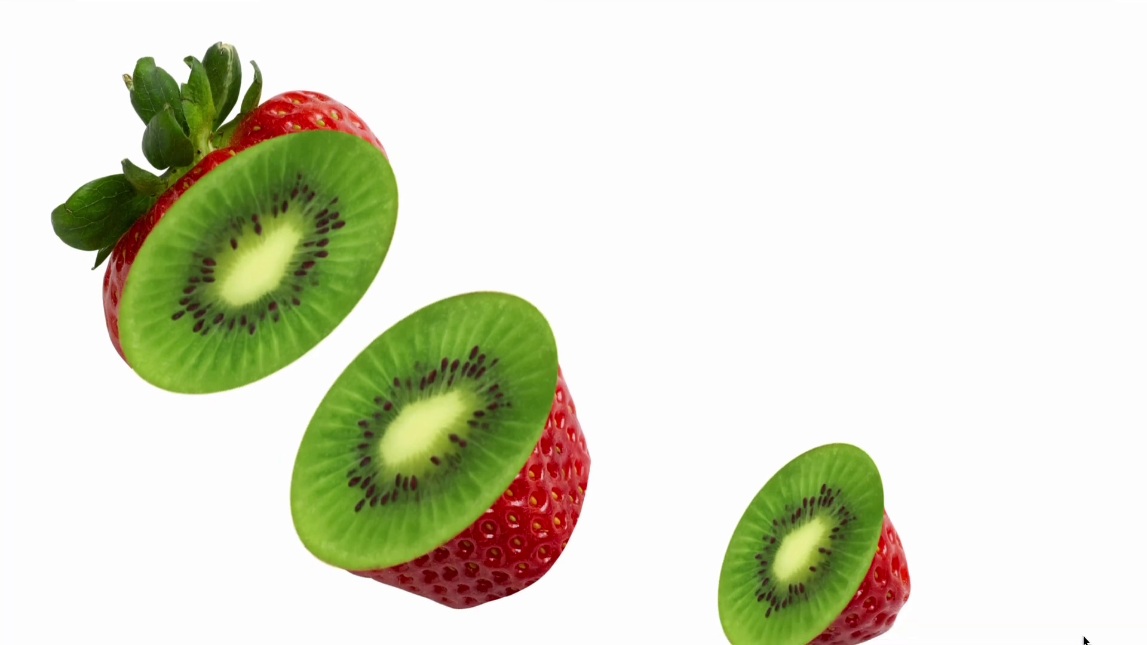